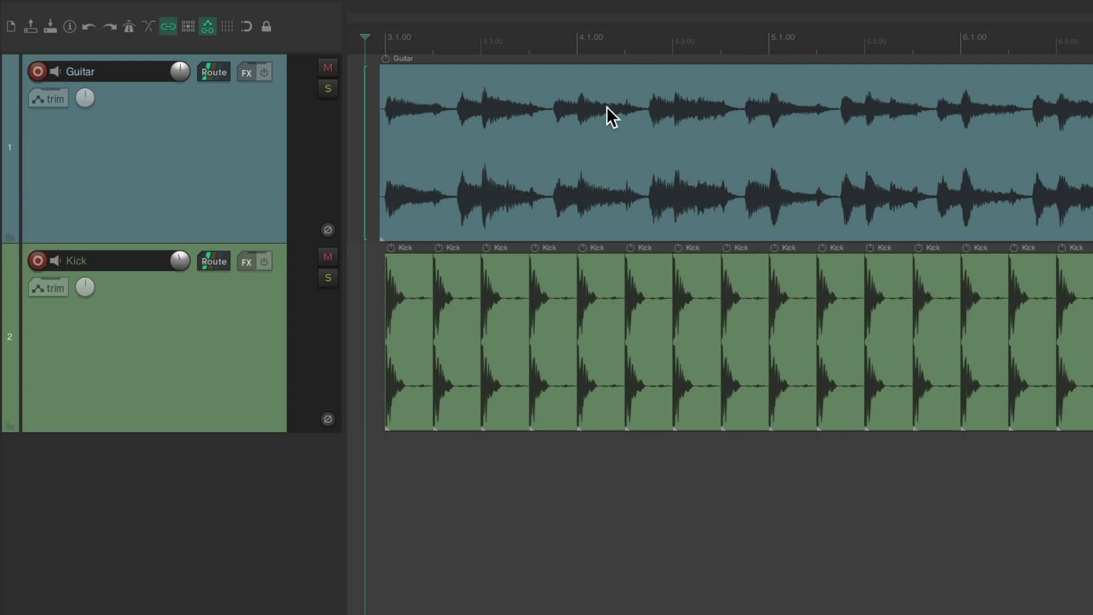
Step: Play short excerpts starting just before bars 4, 5 and 6
click(556, 40)
key(space)
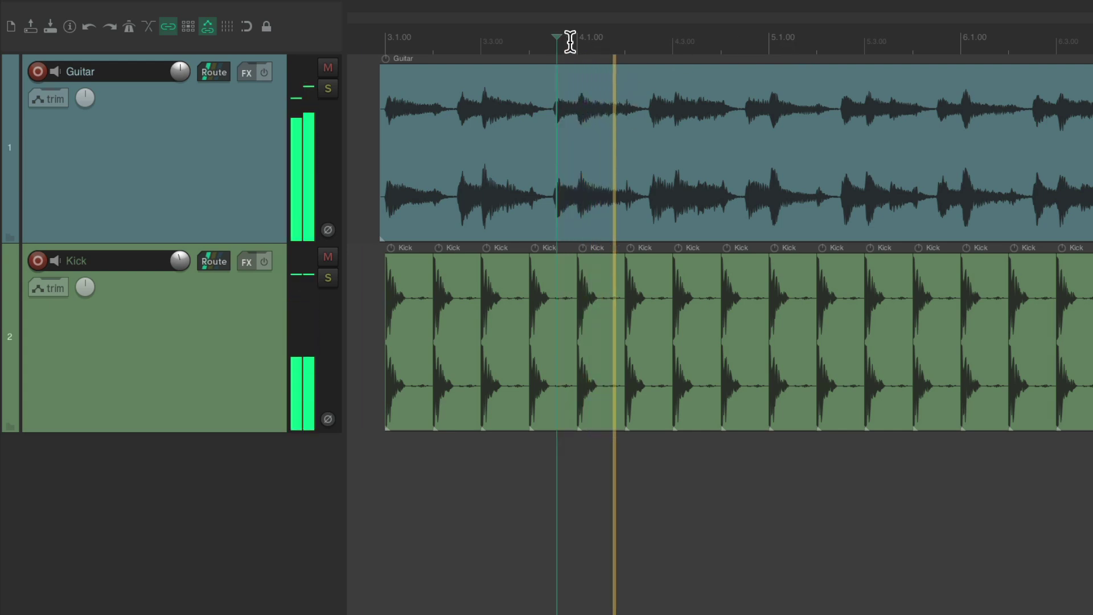
key(space)
click(740, 42)
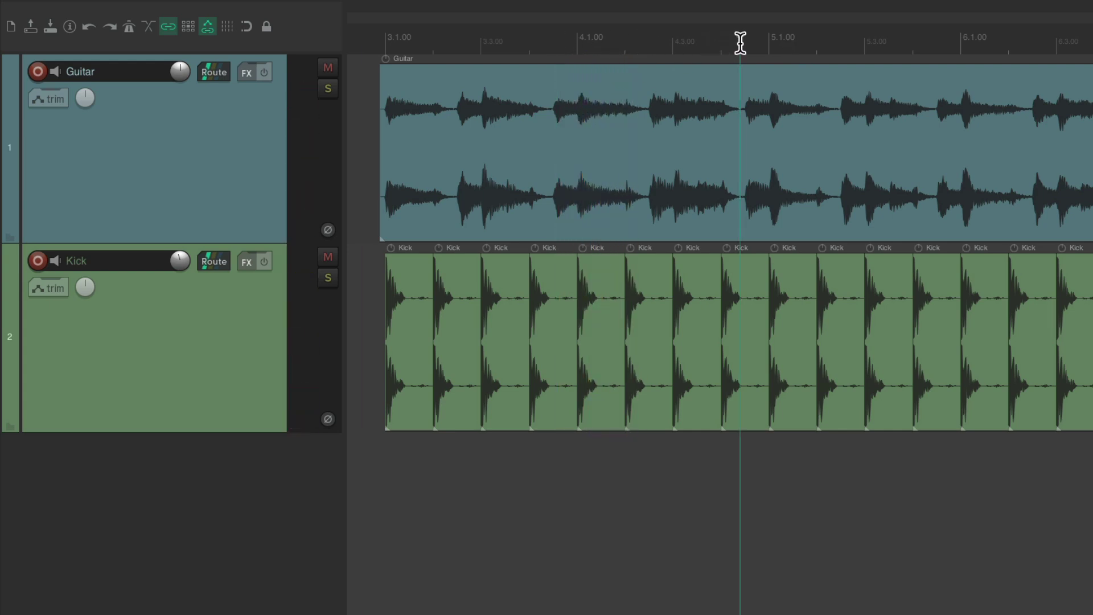
key(space)
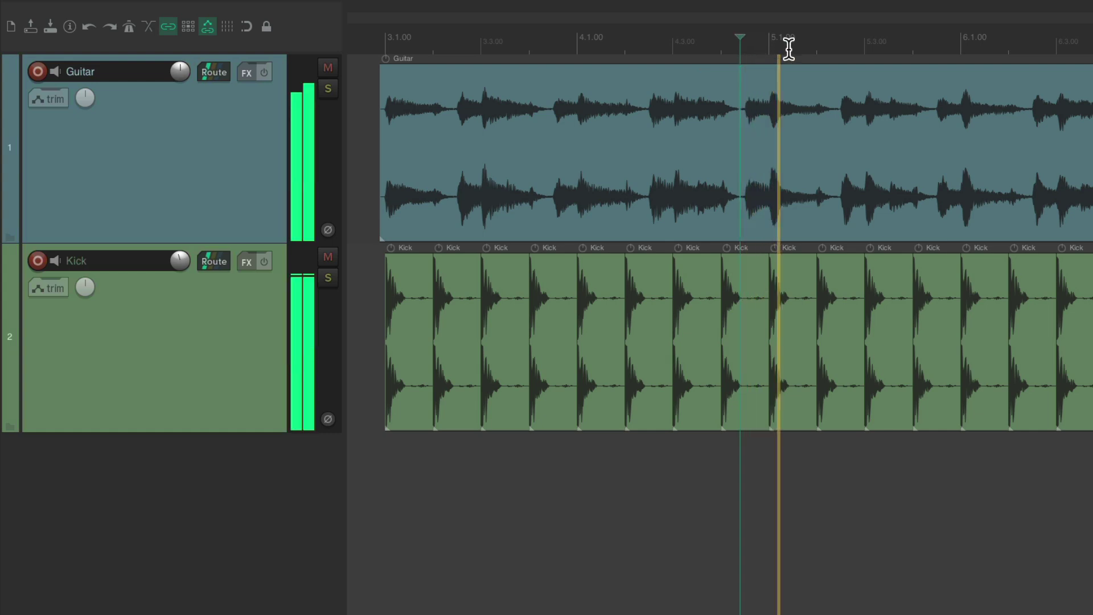
key(space)
click(932, 48)
key(space)
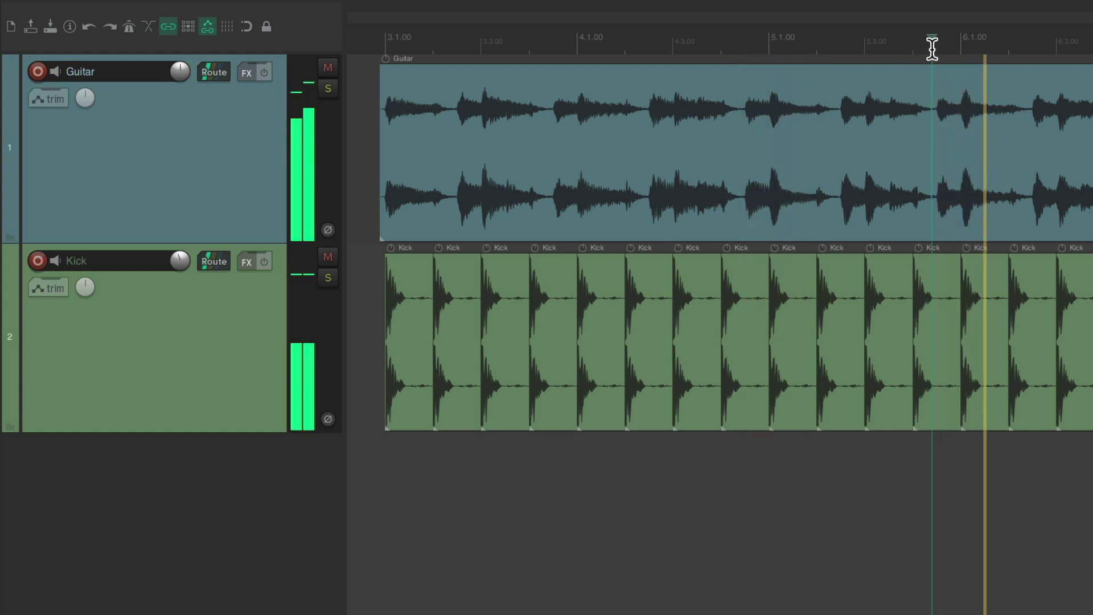
key(space)
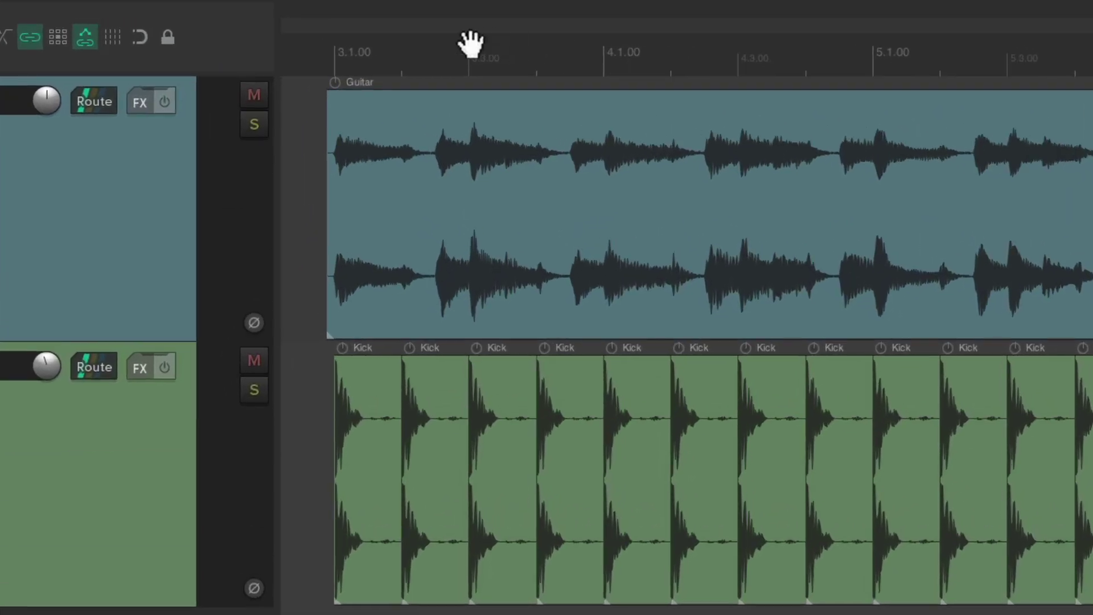
Step: Scrub the edit cursor through bars 3 and 4, leaving it just before bar 4
click(463, 35)
drag(443, 49, 612, 54)
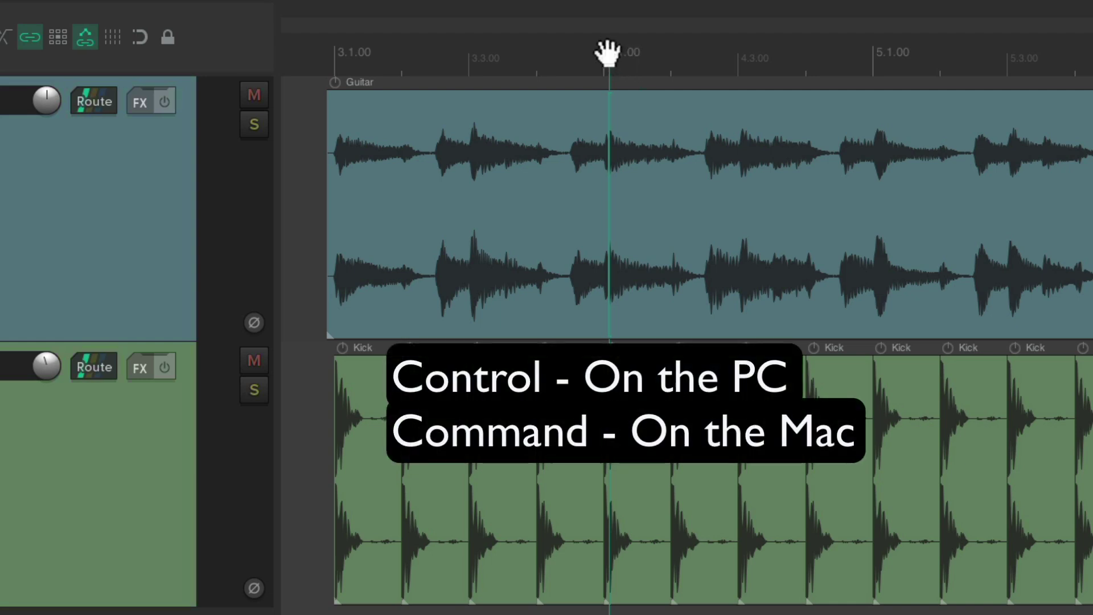
drag(609, 54, 554, 54)
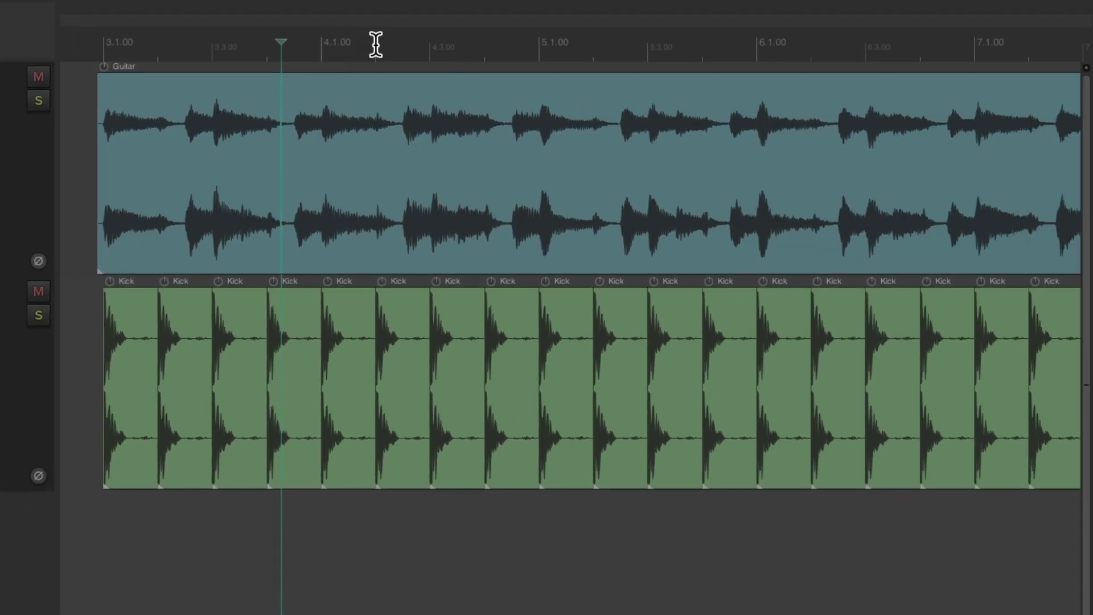
Step: Add markers 1–4 at successive ruler positions, the last at bar 6
click(671, 55)
key(Insert)
click(540, 45)
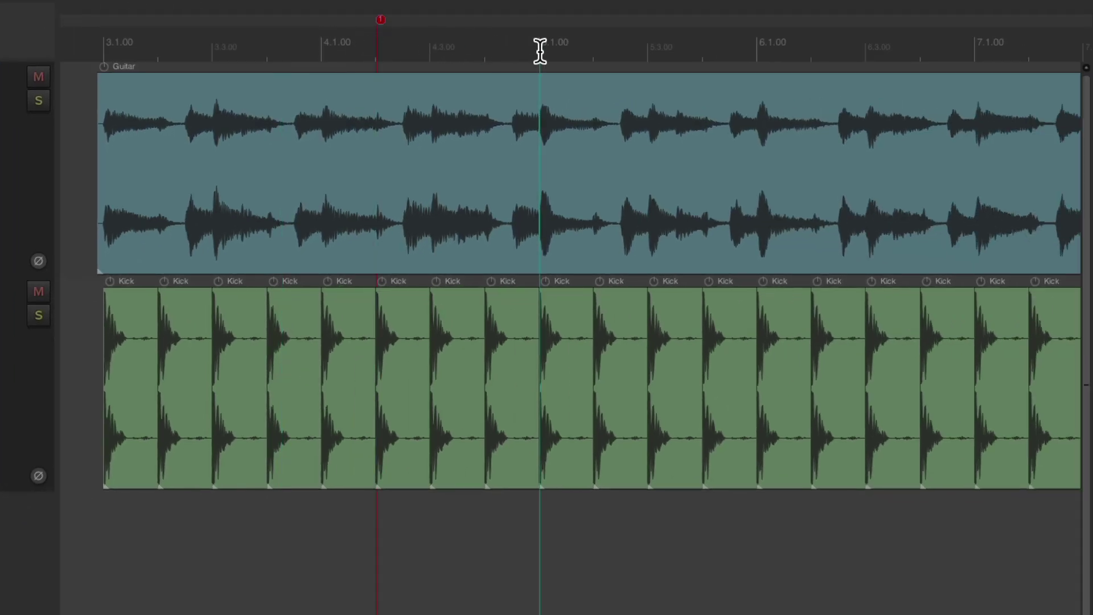
key(Insert)
click(659, 45)
key(Insert)
click(778, 43)
key(Insert)
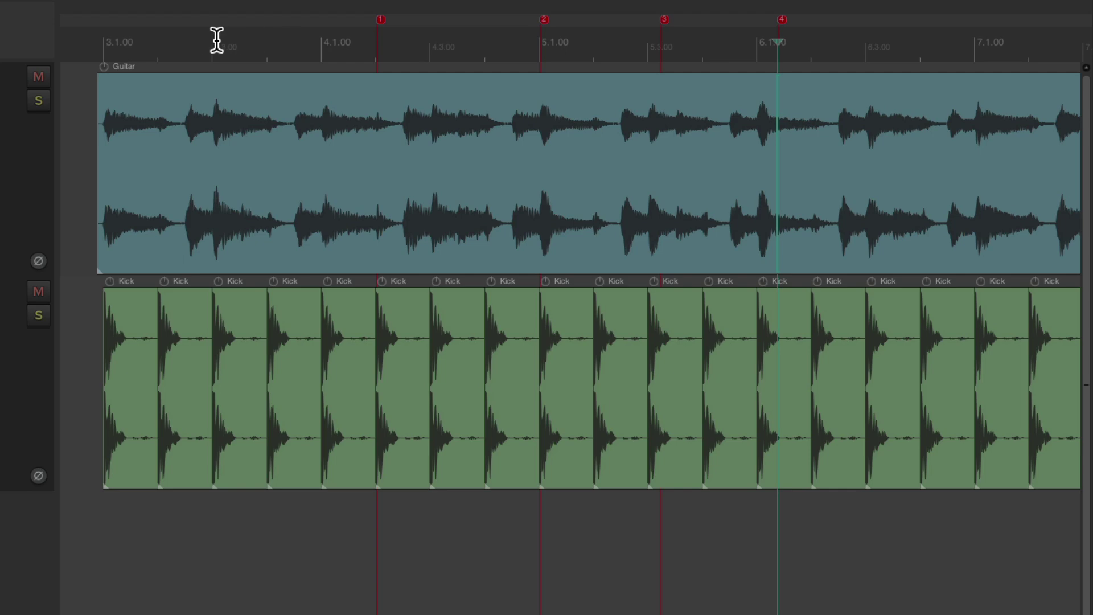
Step: Jump the edit cursor forward to the next marker and back, ending at 2.4.57
click(211, 43)
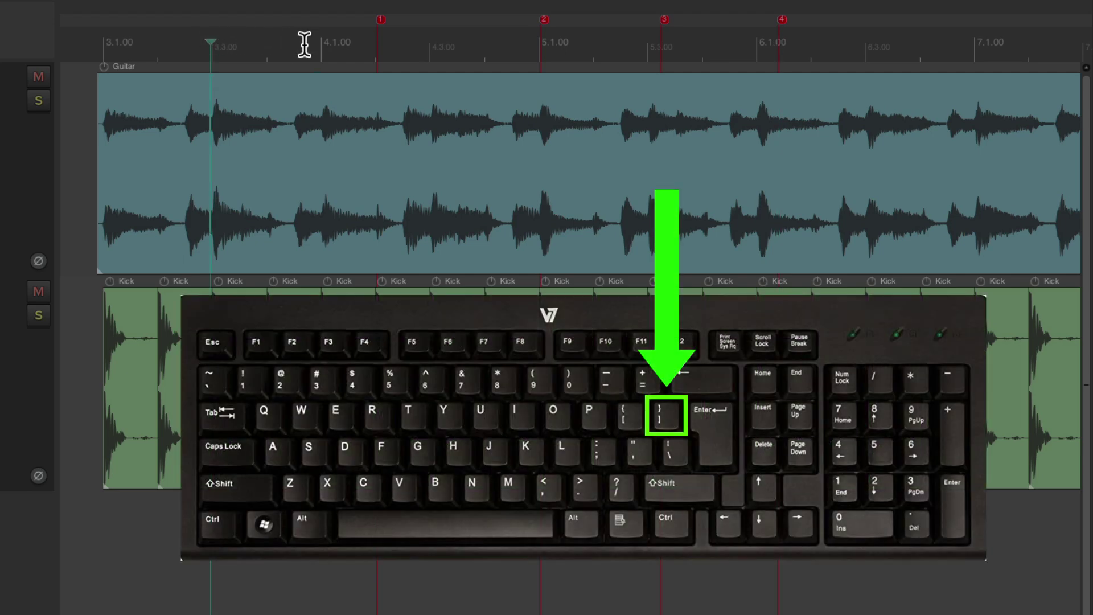
key(bracketright)
key(bracketright)
key(bracketright)
key(bracketright)
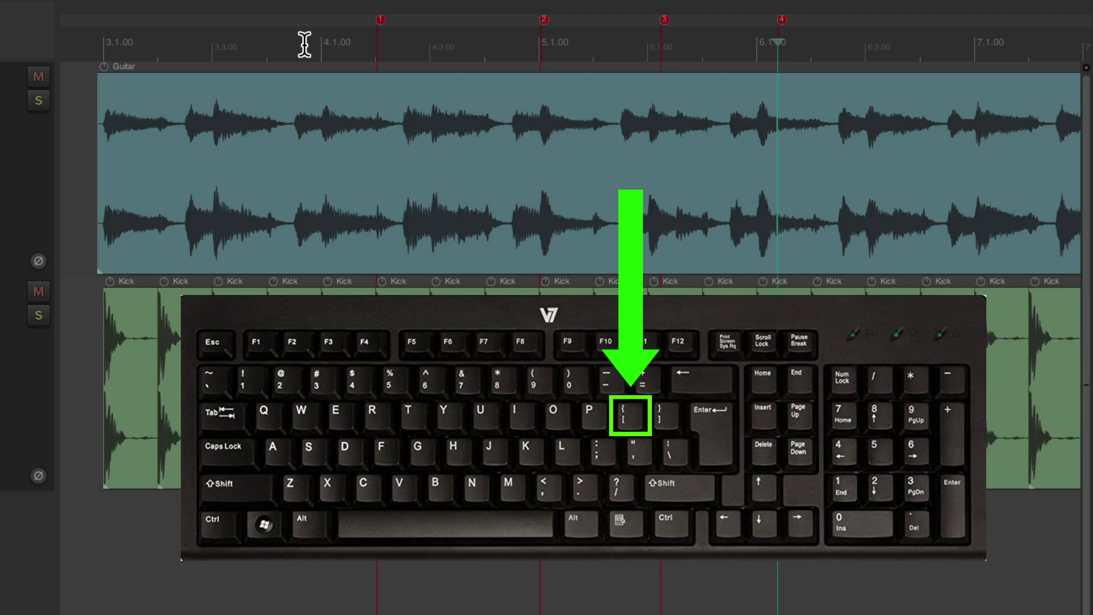
key(bracketleft)
key(bracketleft)
key(bracketleft)
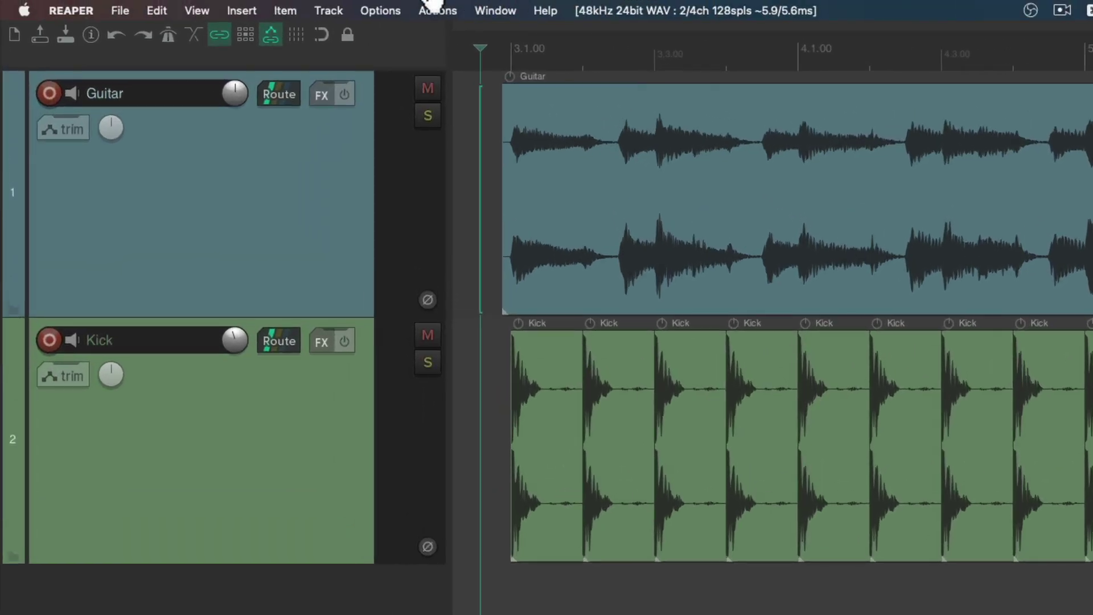
click(292, 6)
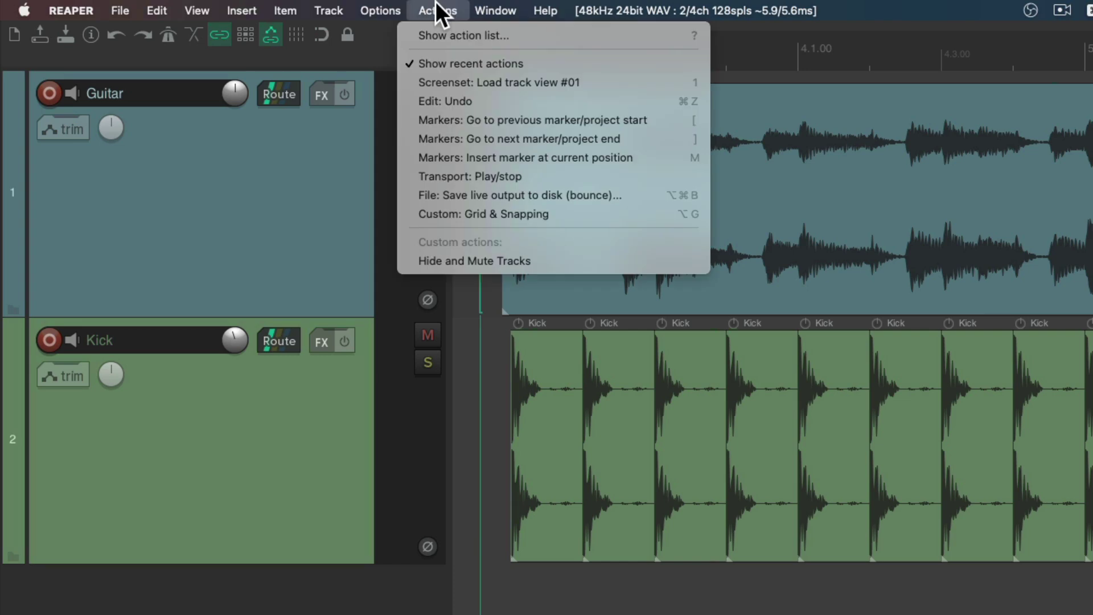
click(402, 36)
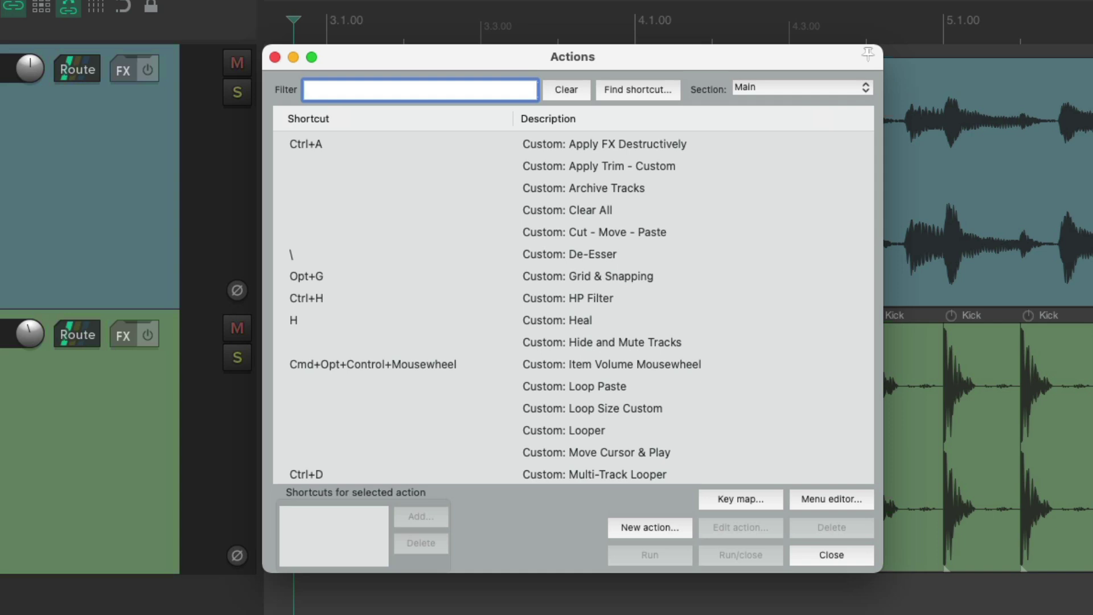
text(rewind)
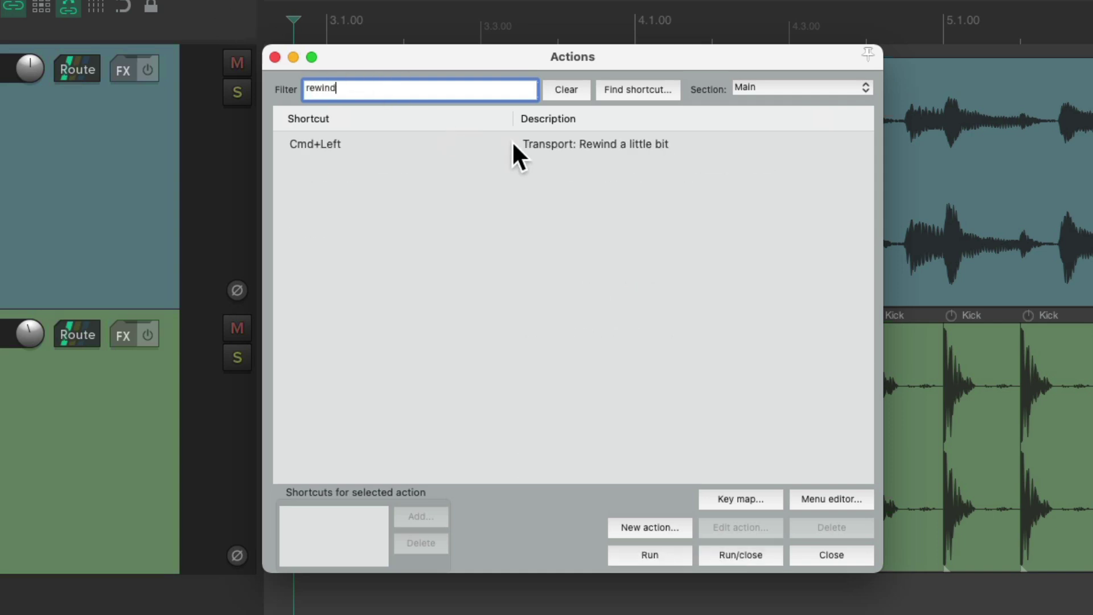
click(558, 148)
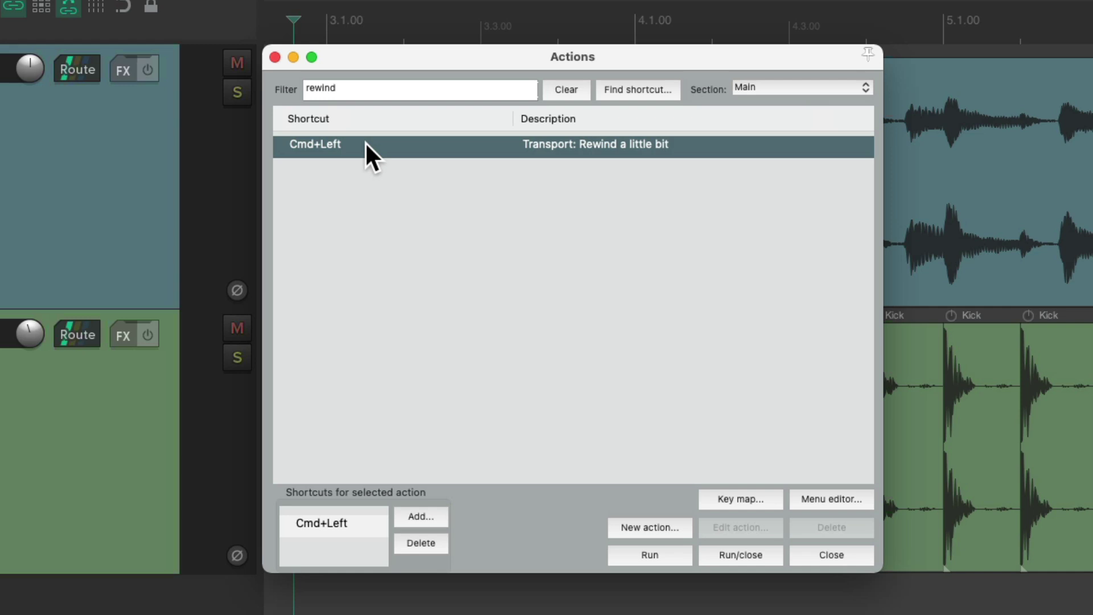
click(395, 89)
key(cmd+a)
text(fast for)
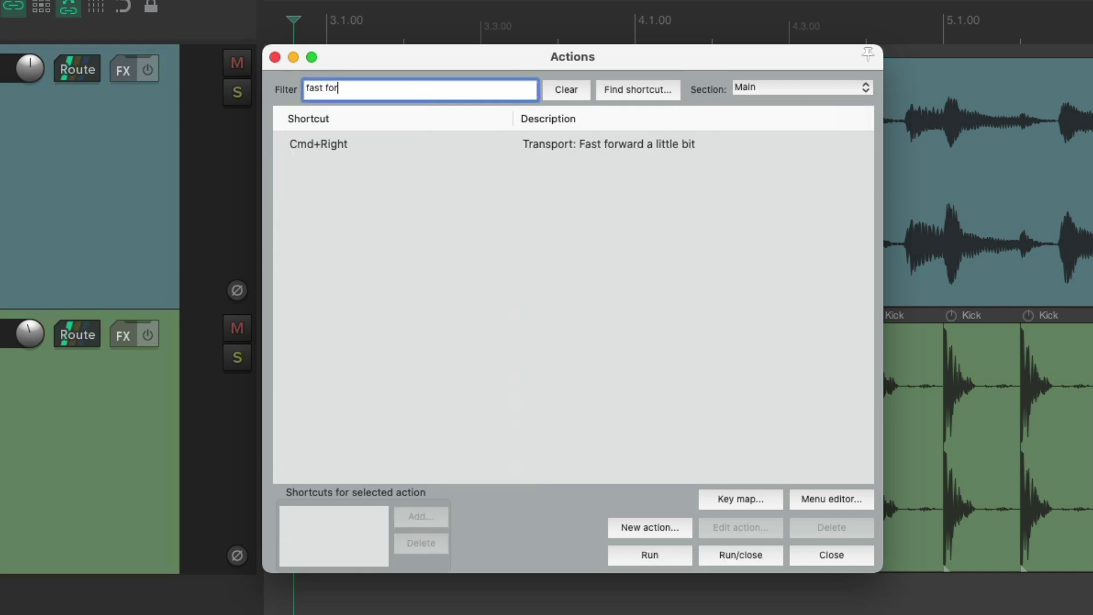
text(ward)
click(547, 149)
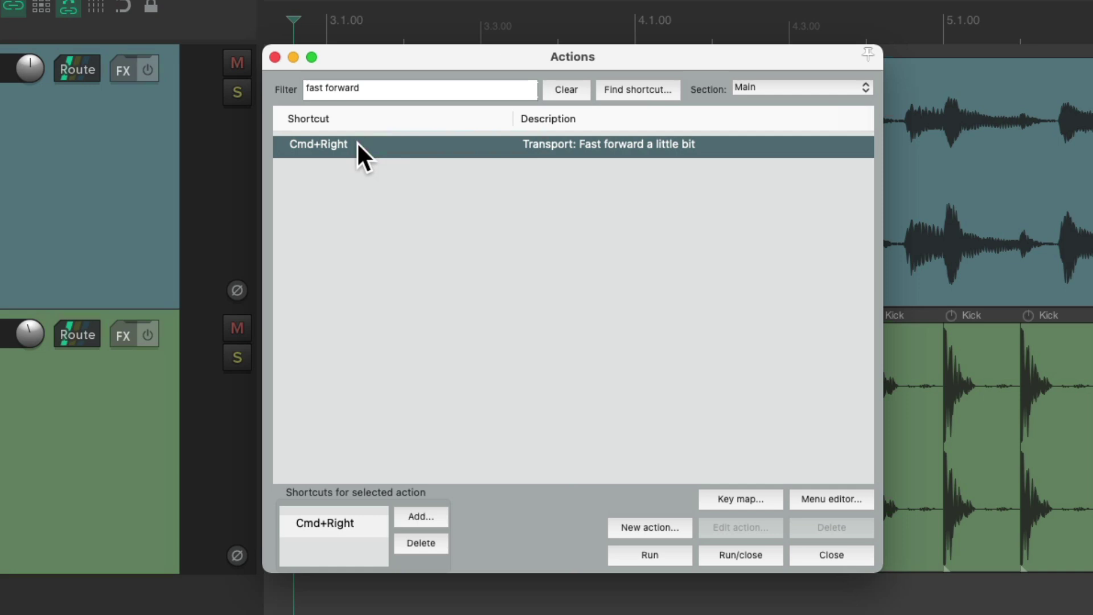
key(Escape)
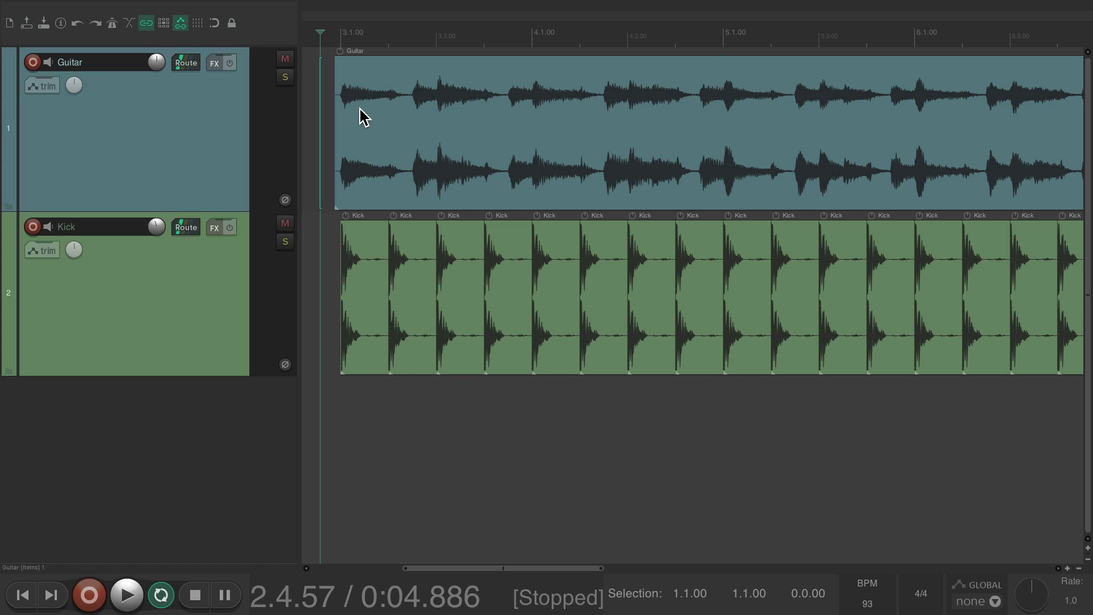
Step: Step the edit cursor one measure forward and back with Ctrl+Right/Left, also during playback
key(ctrl+Right)
key(ctrl+Right)
key(ctrl+Right)
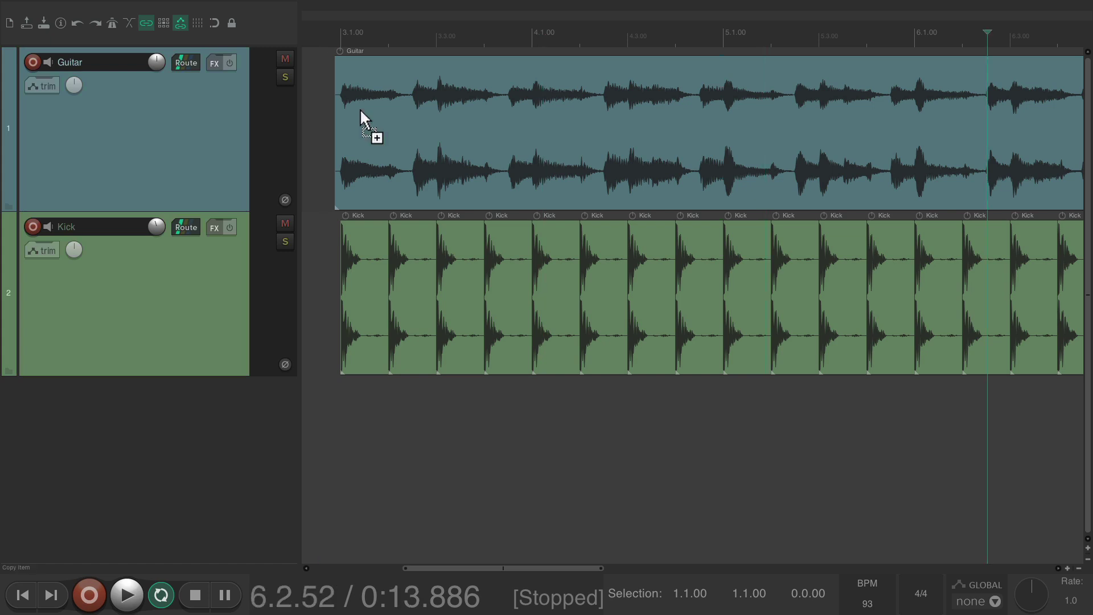
key(ctrl+Left)
key(ctrl+Left)
key(ctrl+Left)
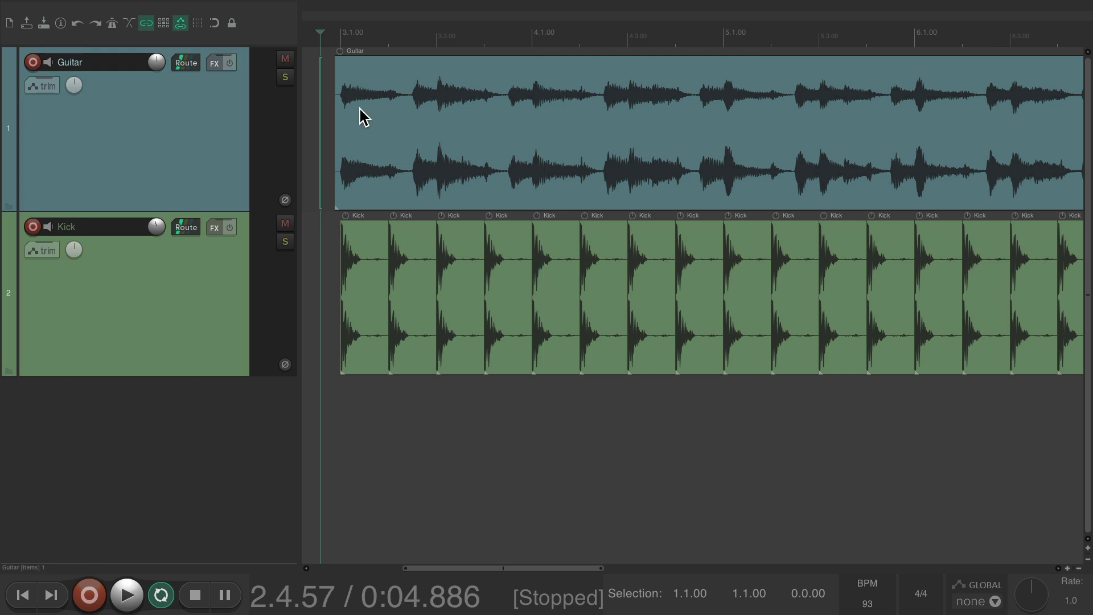
key(space)
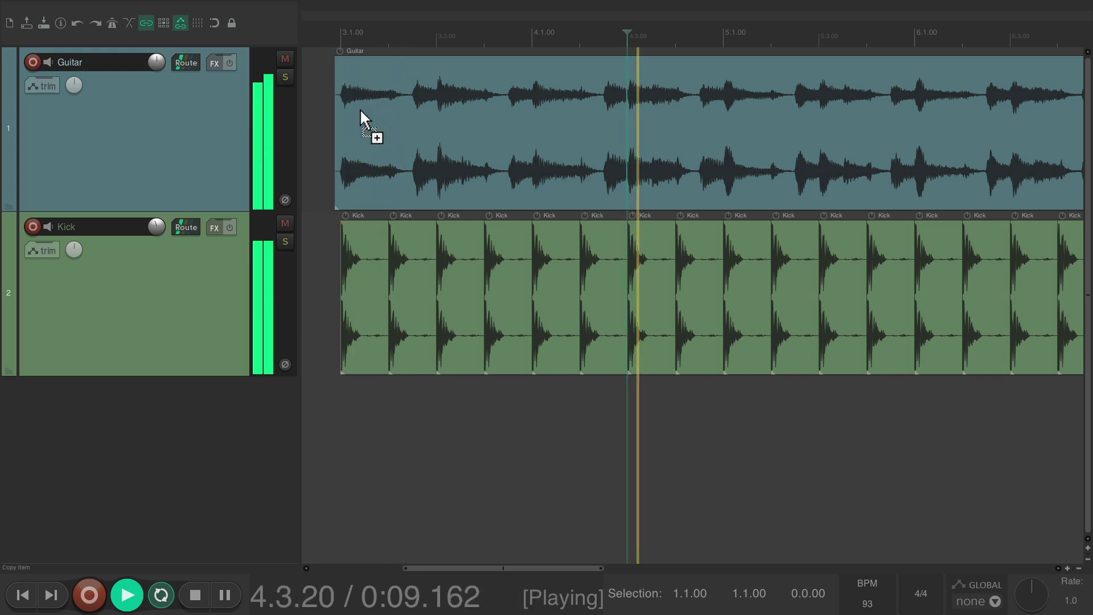
key(ctrl+Right)
key(ctrl+Left)
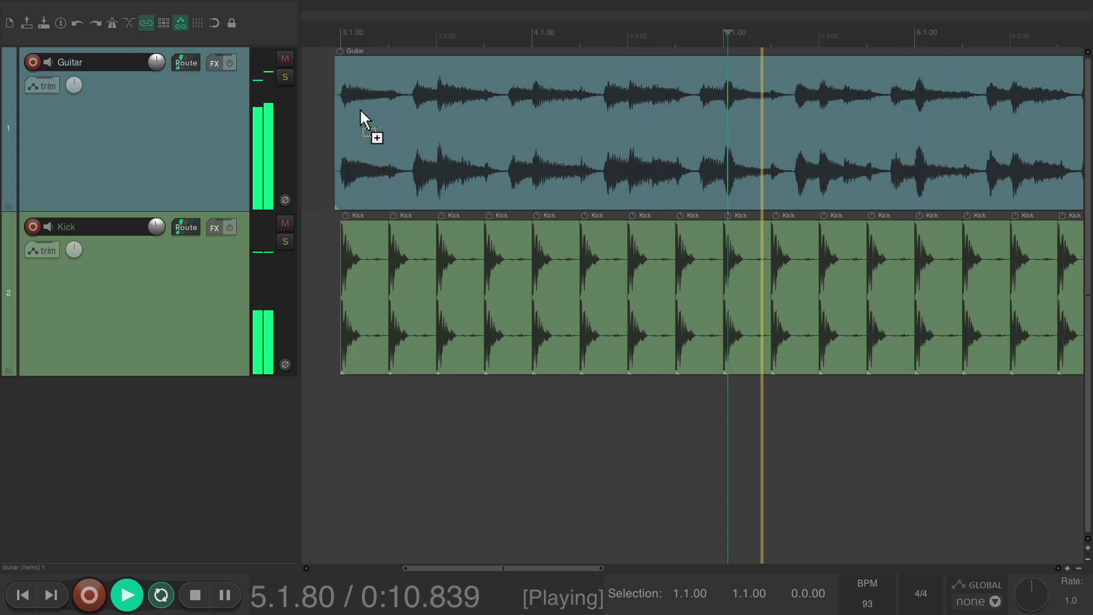
key(ctrl+Left)
key(ctrl+Left)
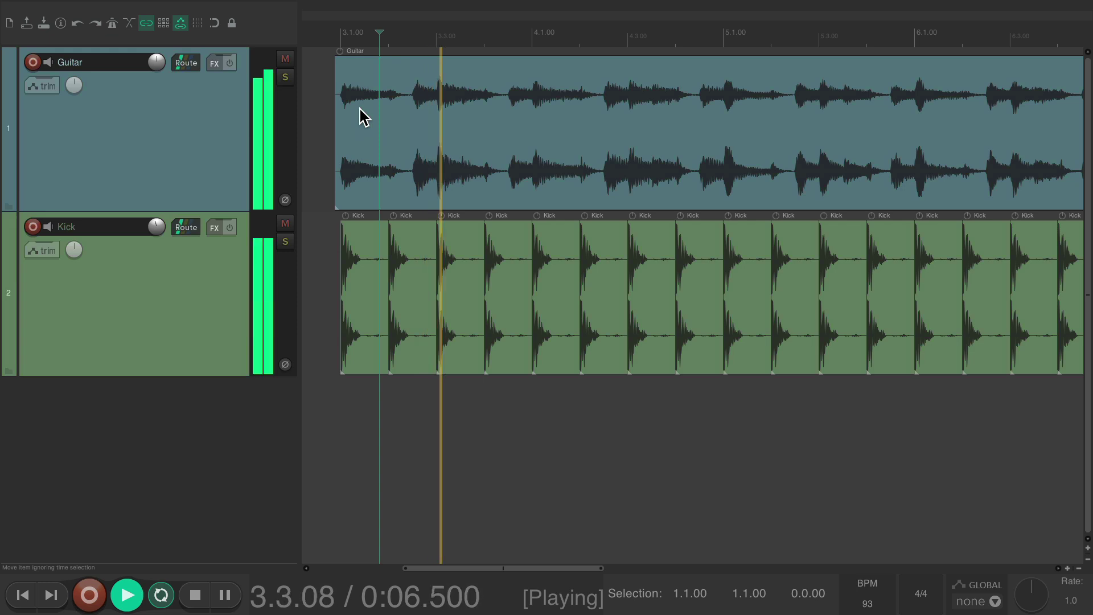
key(space)
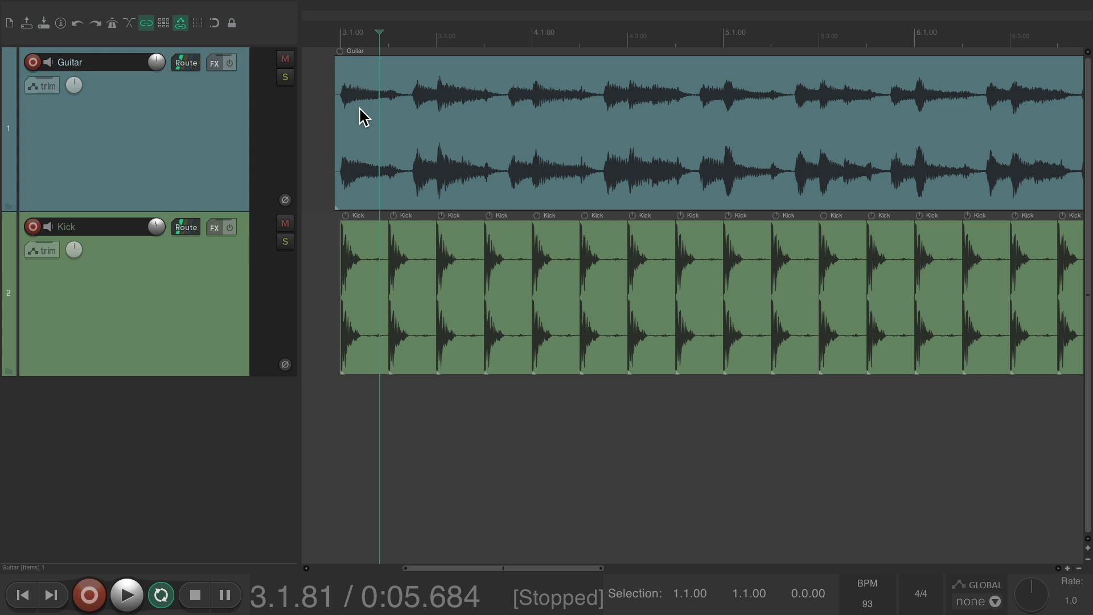
Step: Step the edit cursor forward and back by measure with the arrow keys, returning to 2.4.57
scroll(360, 108, down, 3)
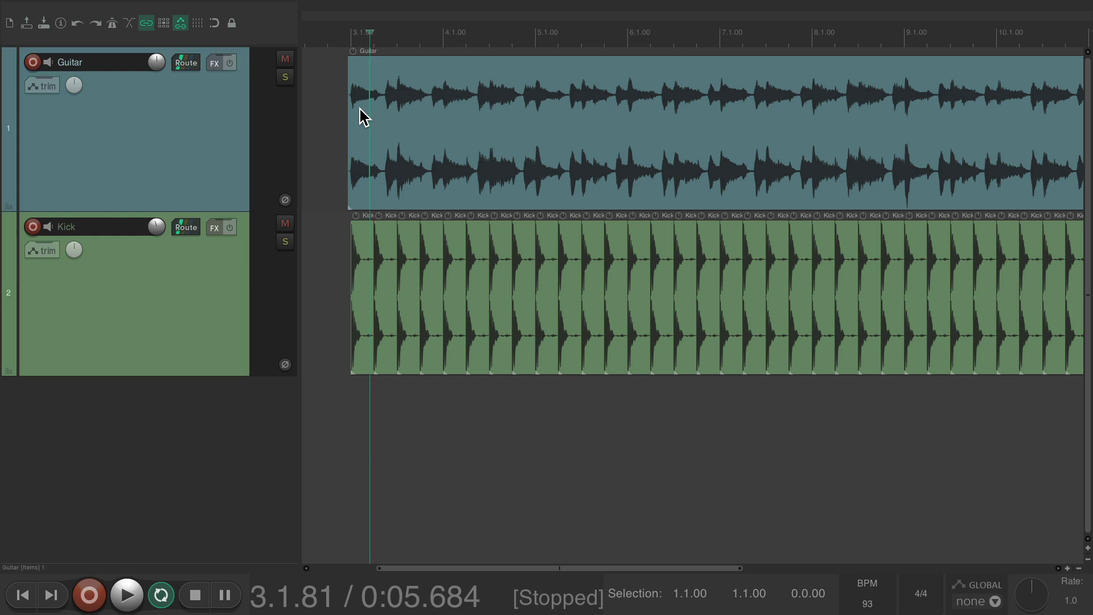
key(Right)
key(Right)
key(Right)
key(Right)
key(Right)
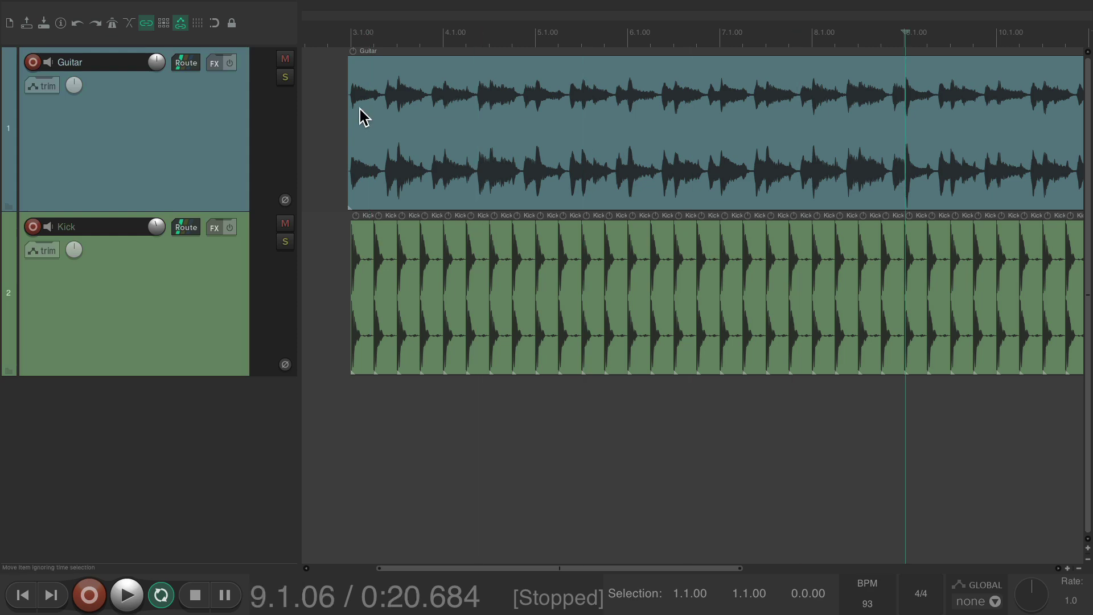
scroll(360, 108, up, 5)
key(Right)
key(Right)
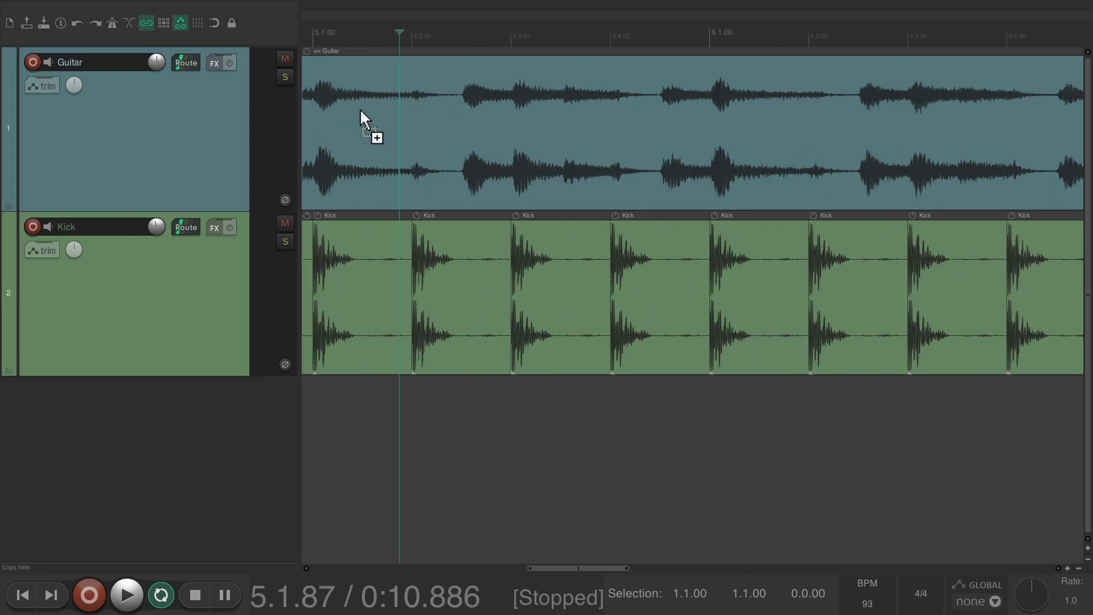
key(Right)
key(Right)
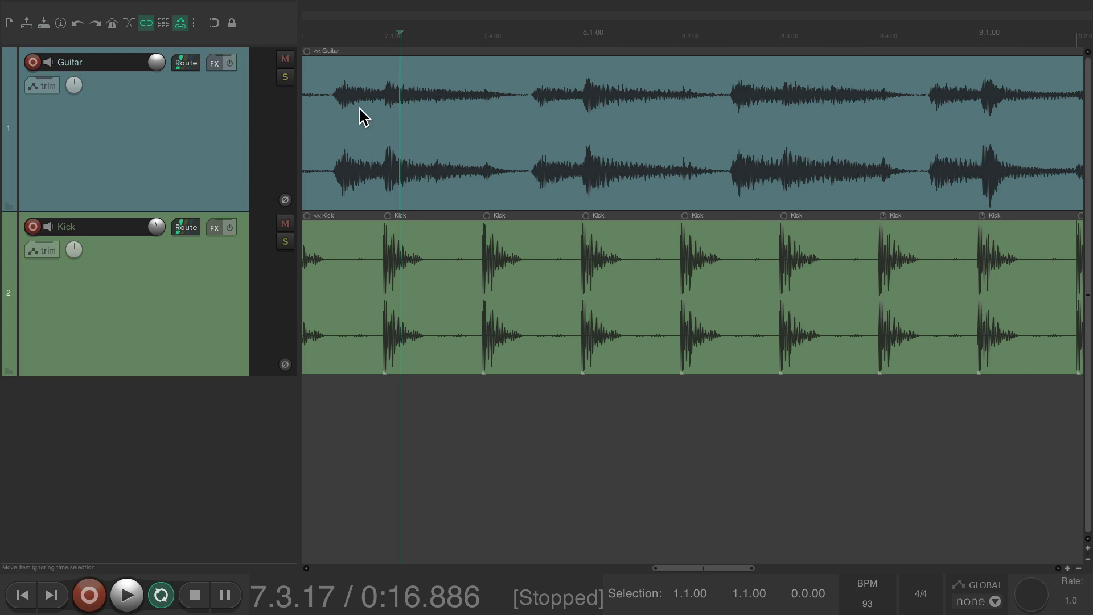
key(Left)
key(Left)
key(Left)
key(Left)
scroll(360, 108, down, 3)
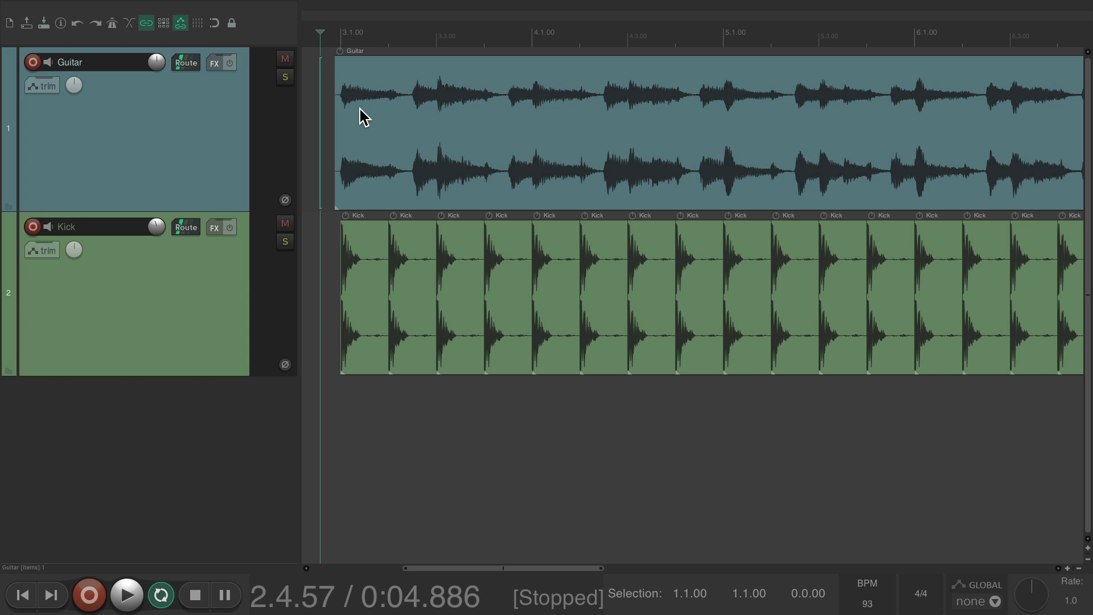
key(question)
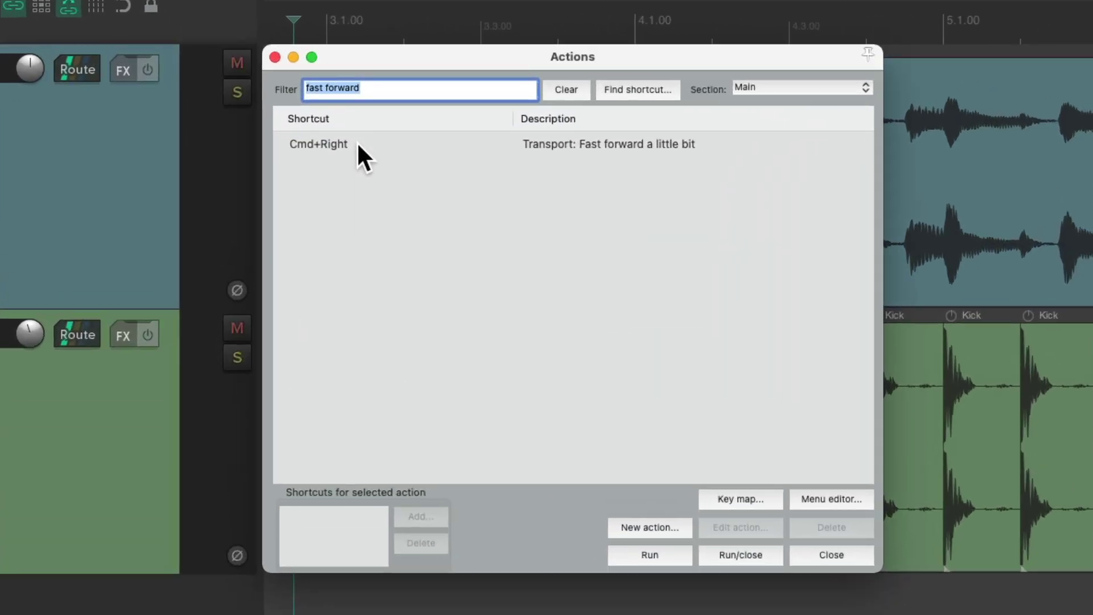
text(pixel)
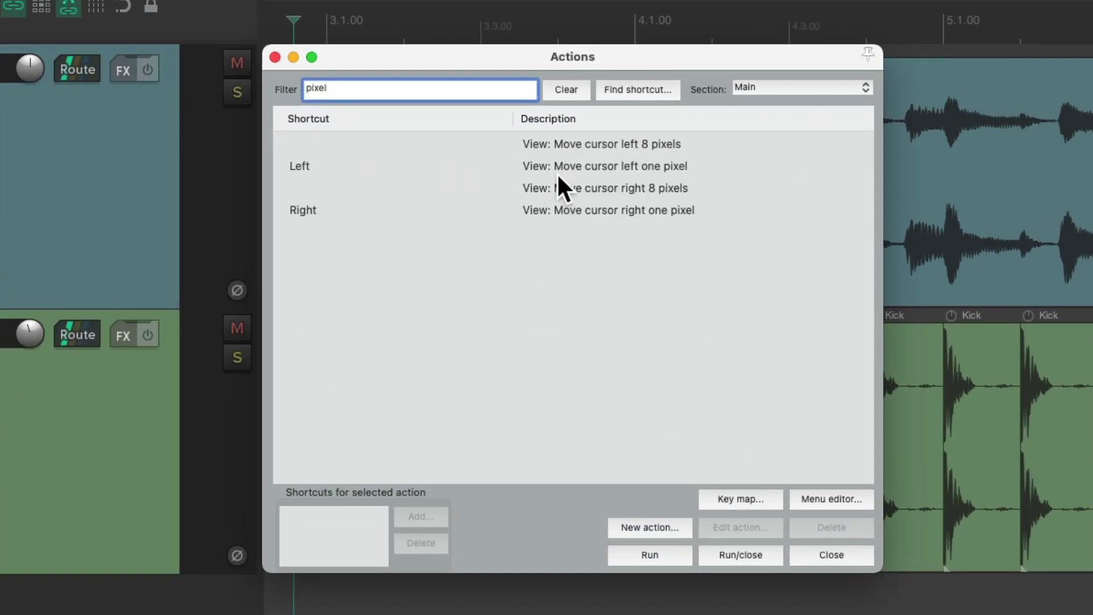
click(542, 166)
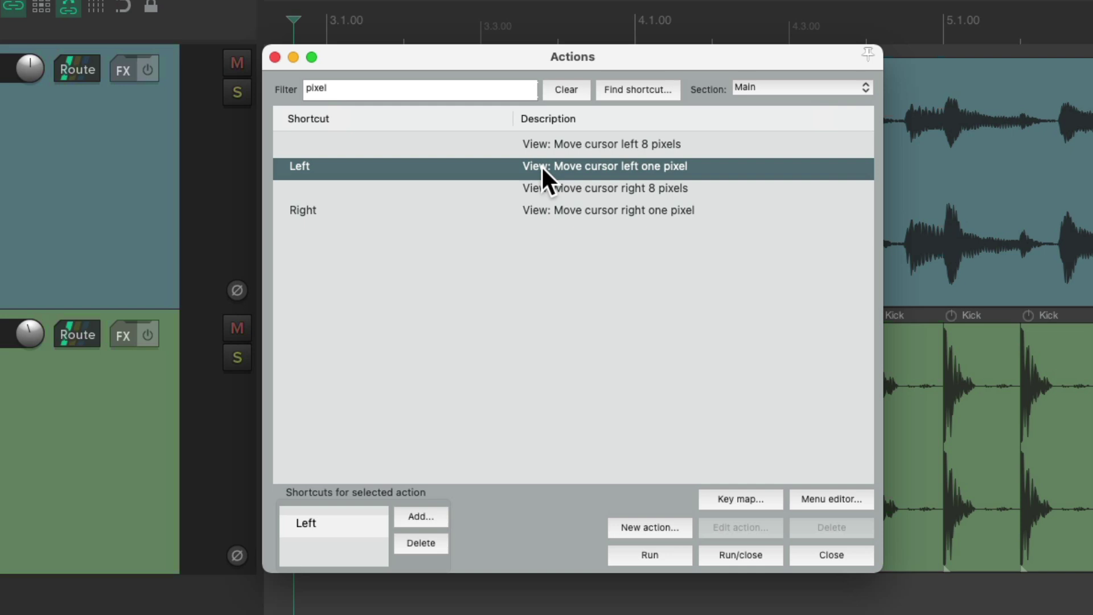
click(348, 207)
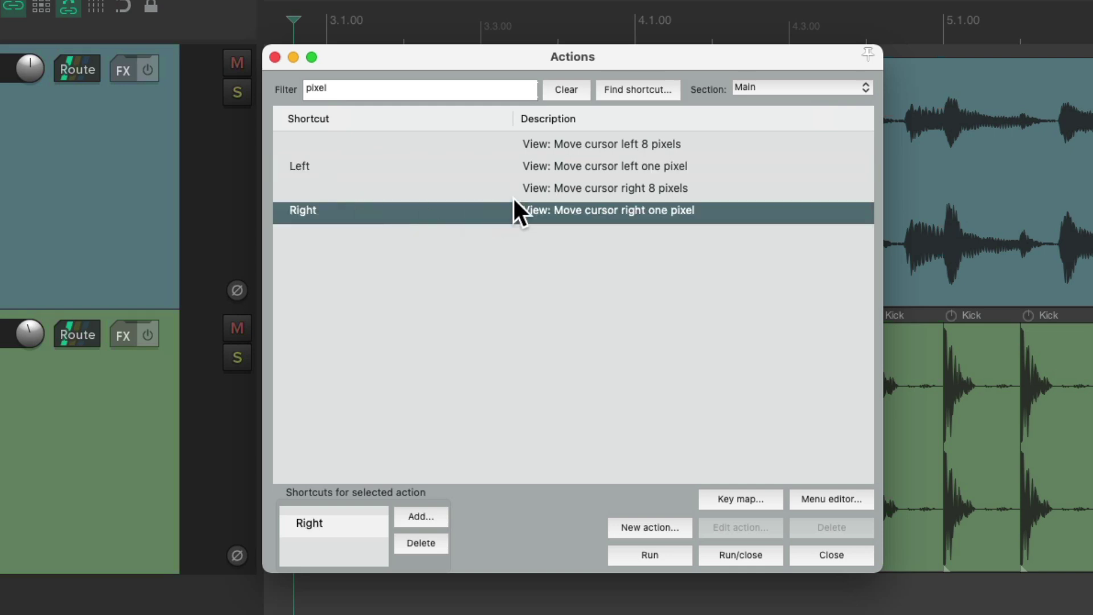
click(537, 165)
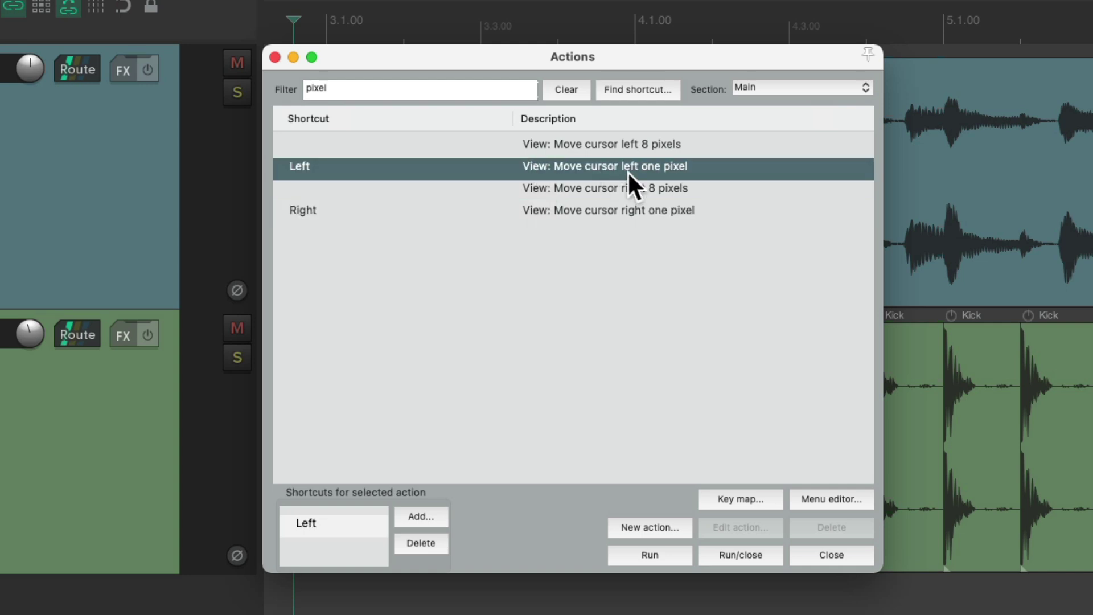
click(621, 204)
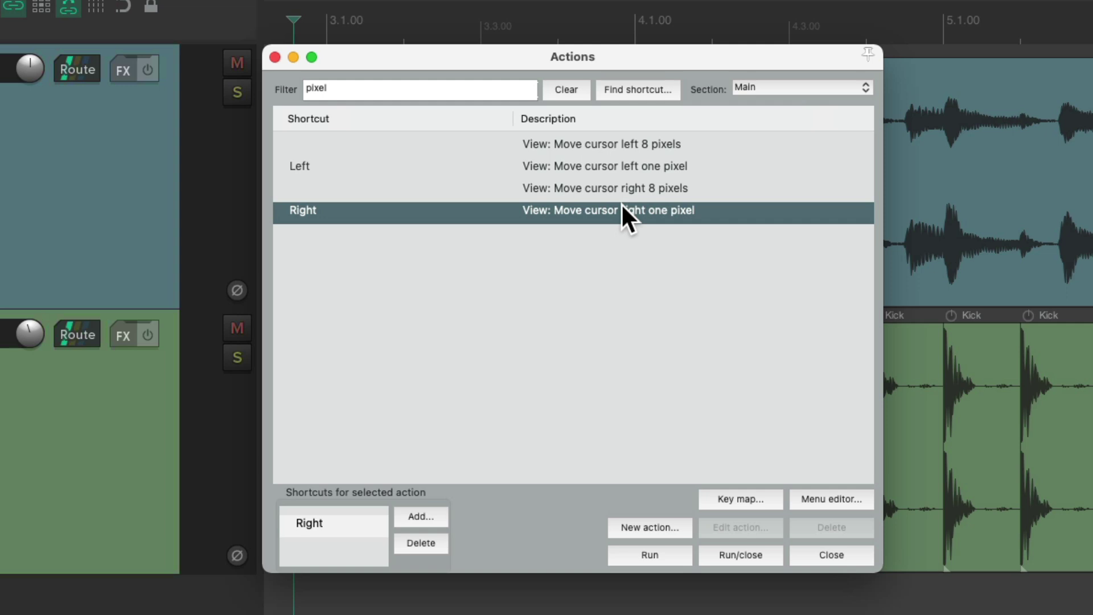
key(Escape)
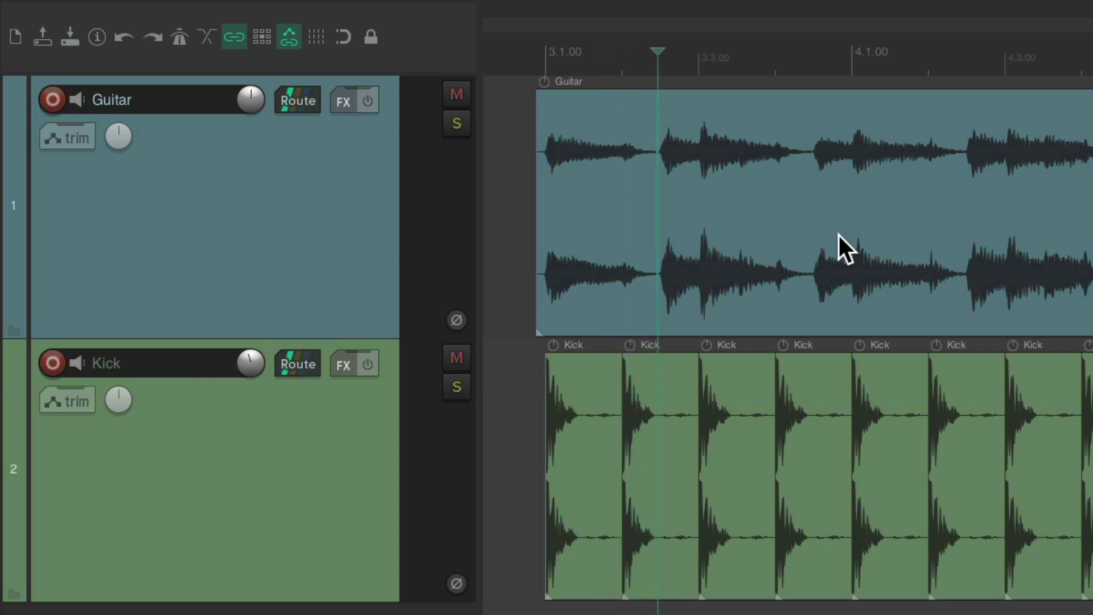
Step: Assign the Left key to 'Move cursor left 8 pixels'
key(shift+slash)
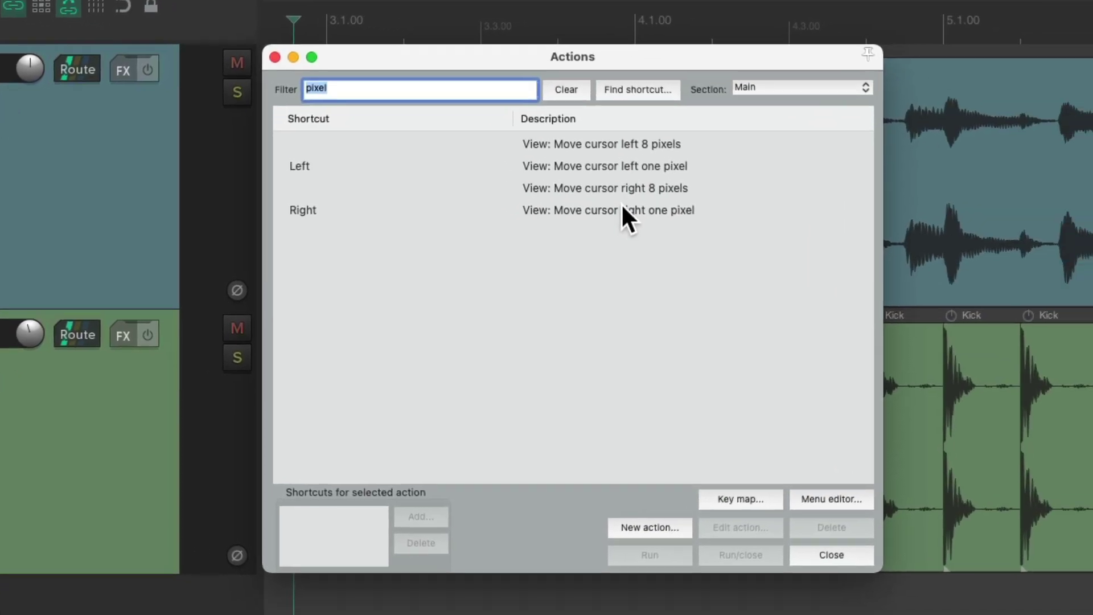
click(595, 166)
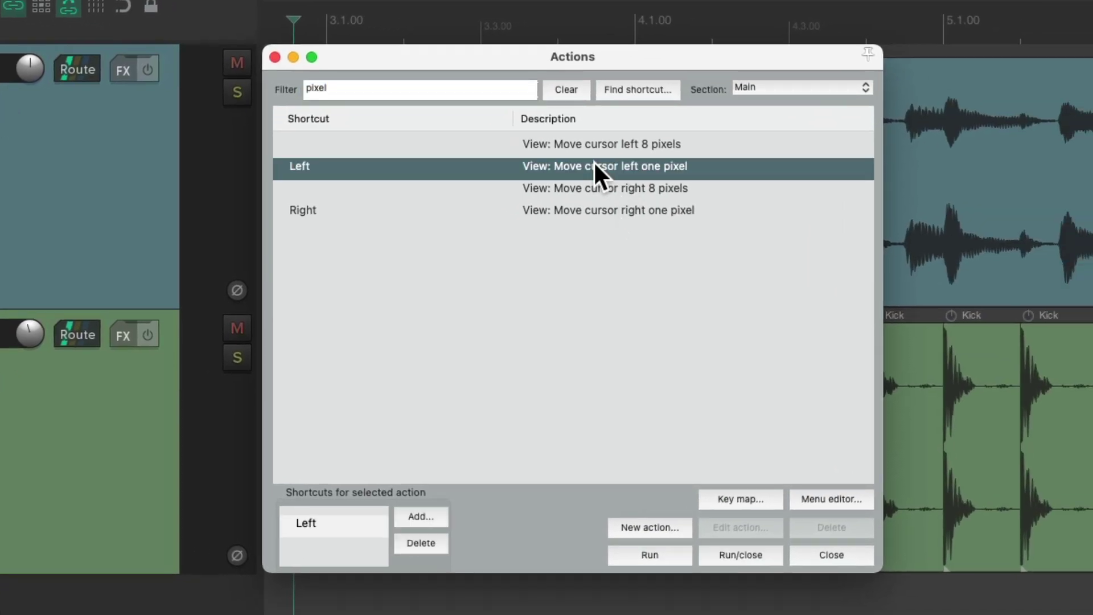
click(573, 143)
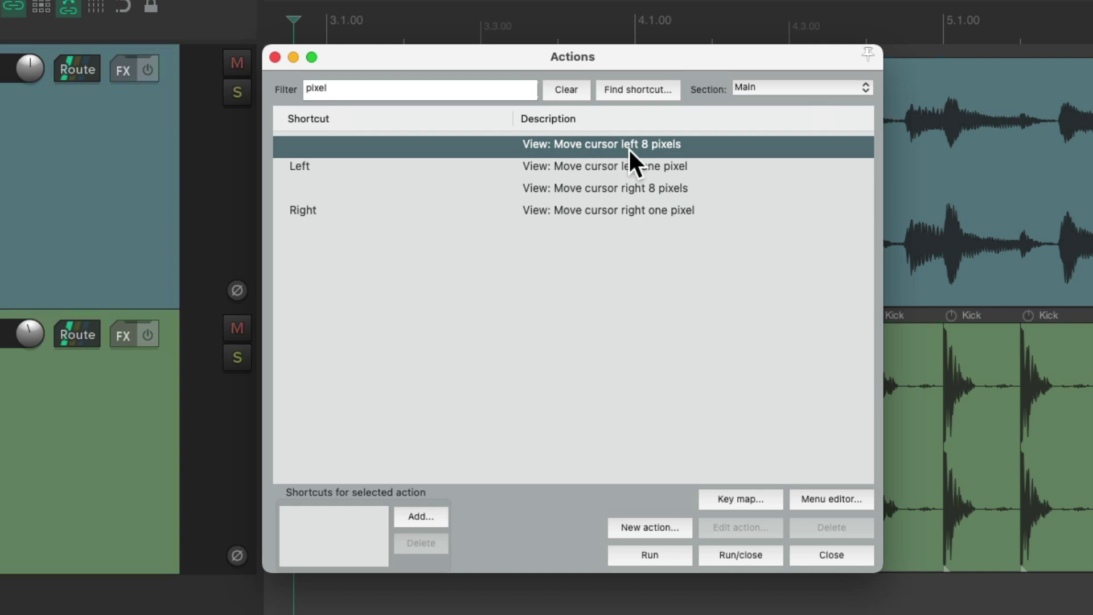
click(617, 187)
click(568, 145)
click(420, 517)
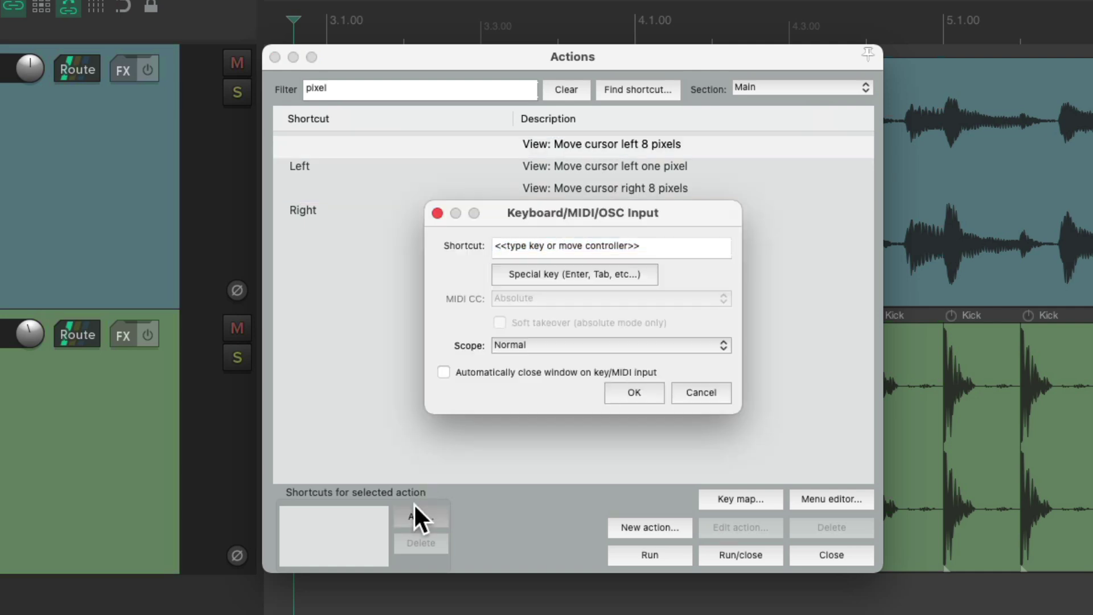
key(Left)
key(Return)
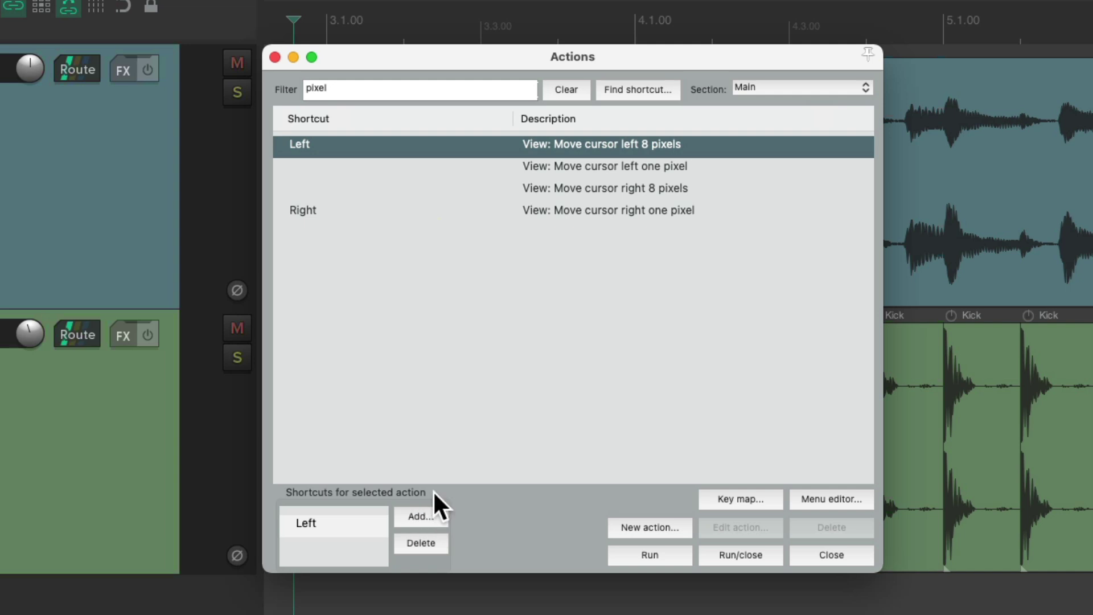
Step: Assign the Right key to 'Move cursor right 8 pixels'
click(570, 188)
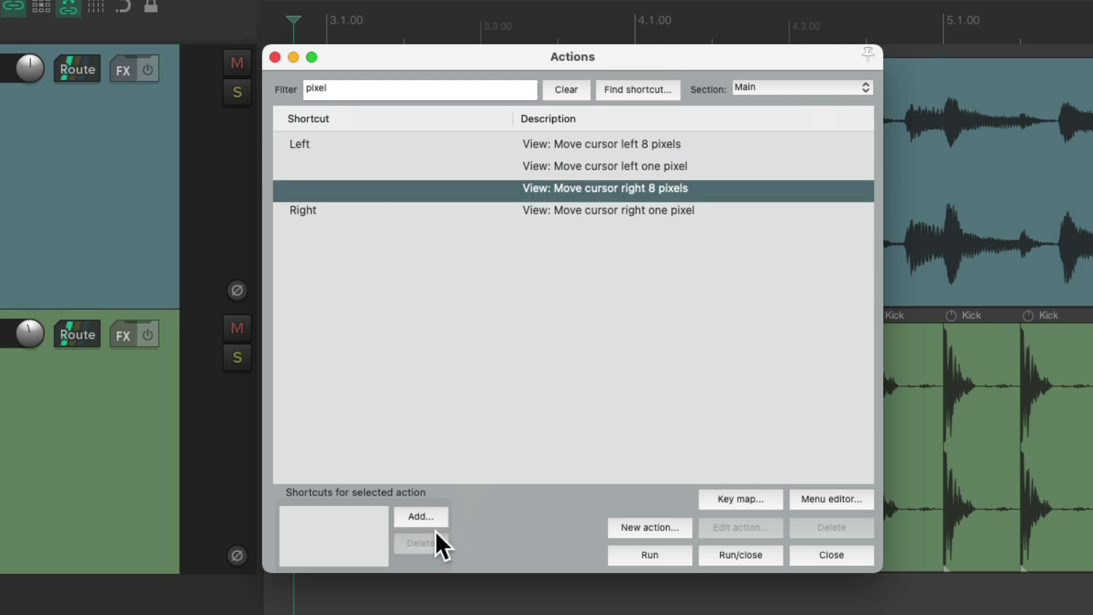
click(420, 521)
key(Right)
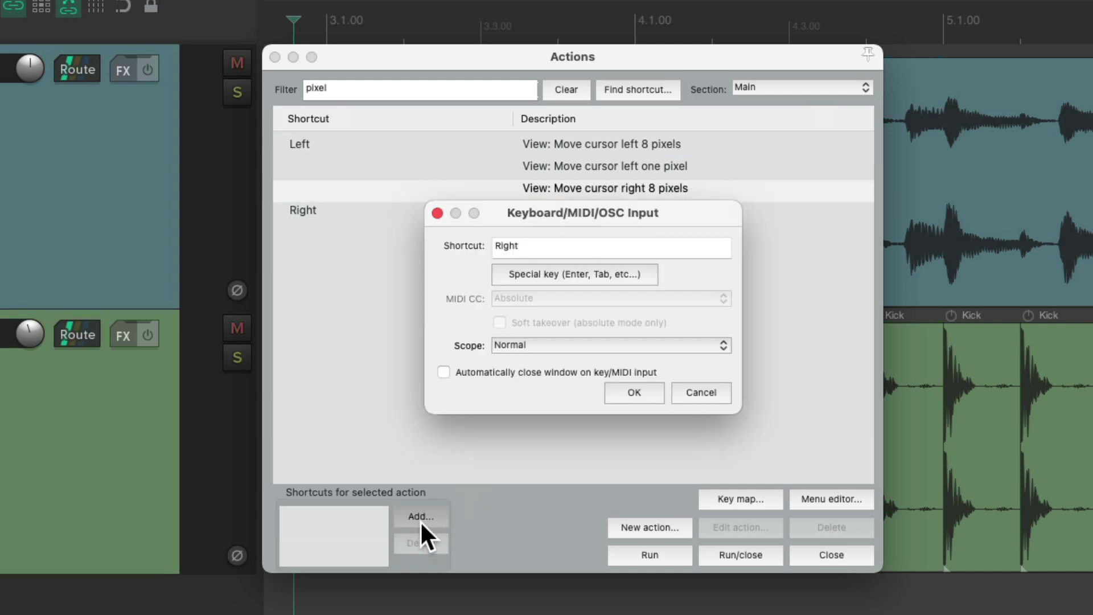
key(Return)
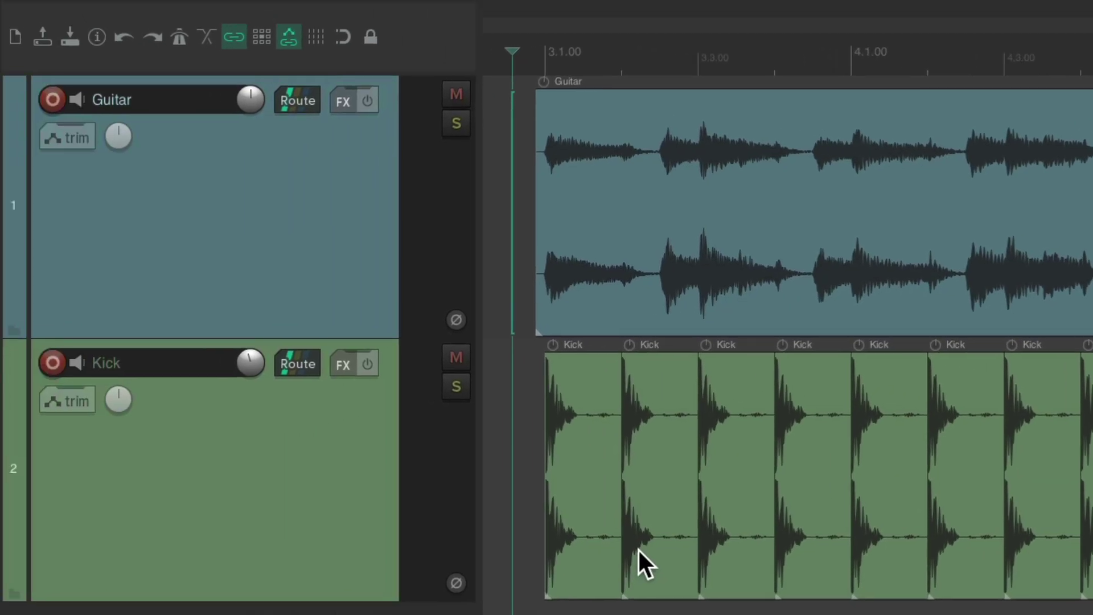
Step: Nudge the edit cursor right twice and left once in 8-pixel steps, then start playback
key(Right)
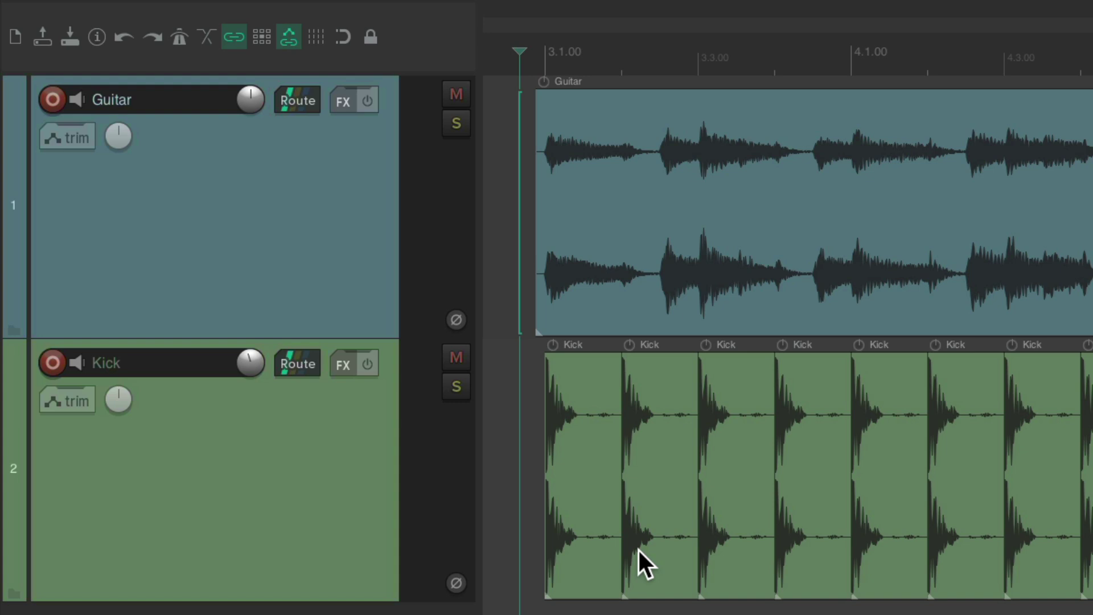
key(Right)
key(Right)
key(Right)
key(Right)
key(Right)
key(Right)
key(Right)
key(Right)
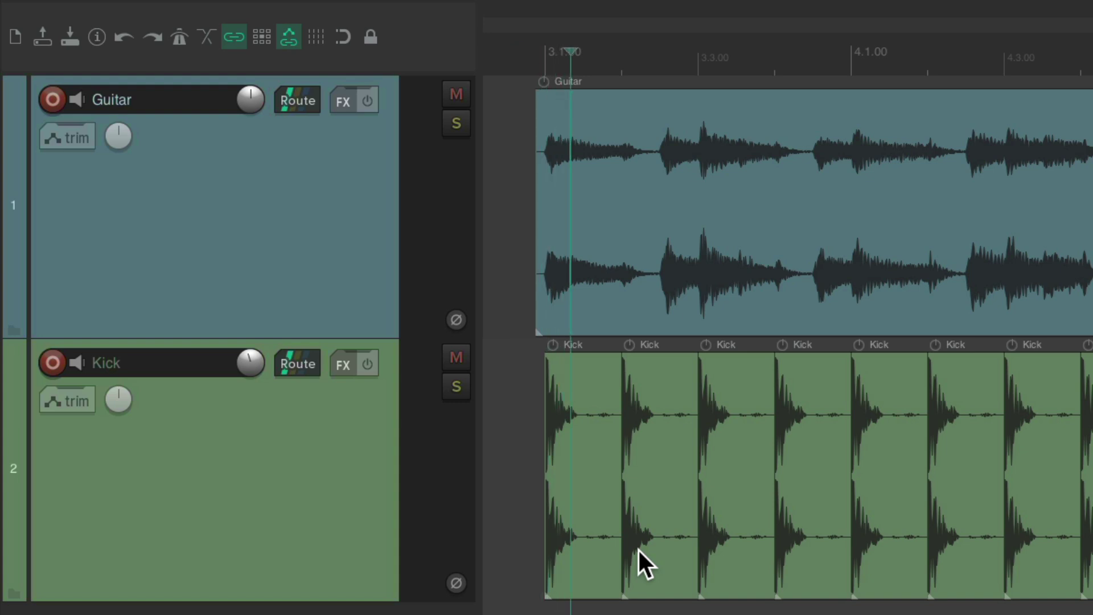
key(Left)
key(Left)
key(Left)
key(Left)
key(Left)
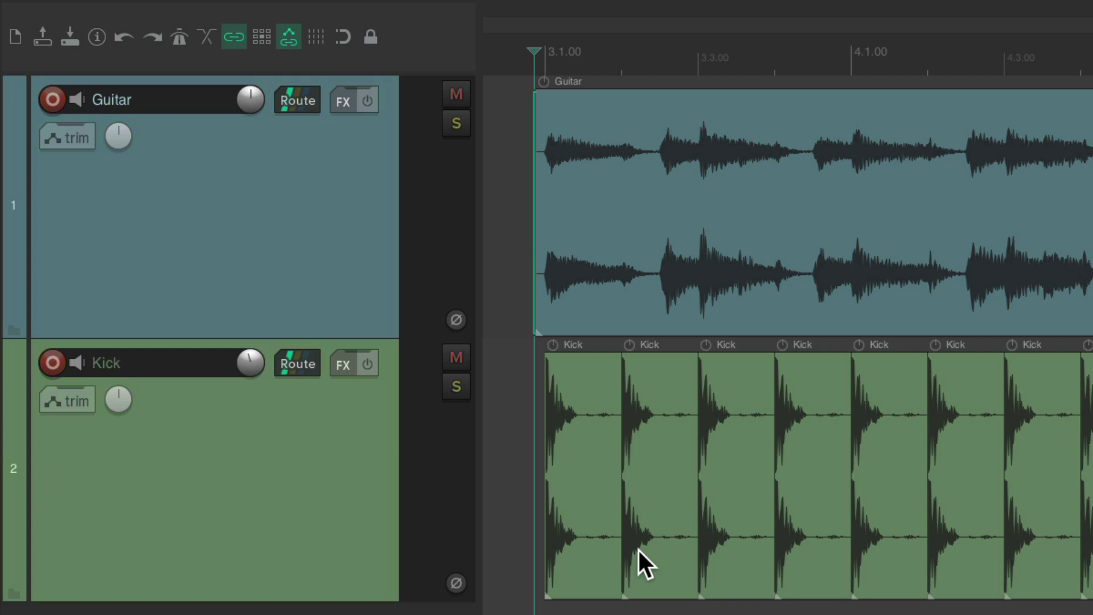
key(space)
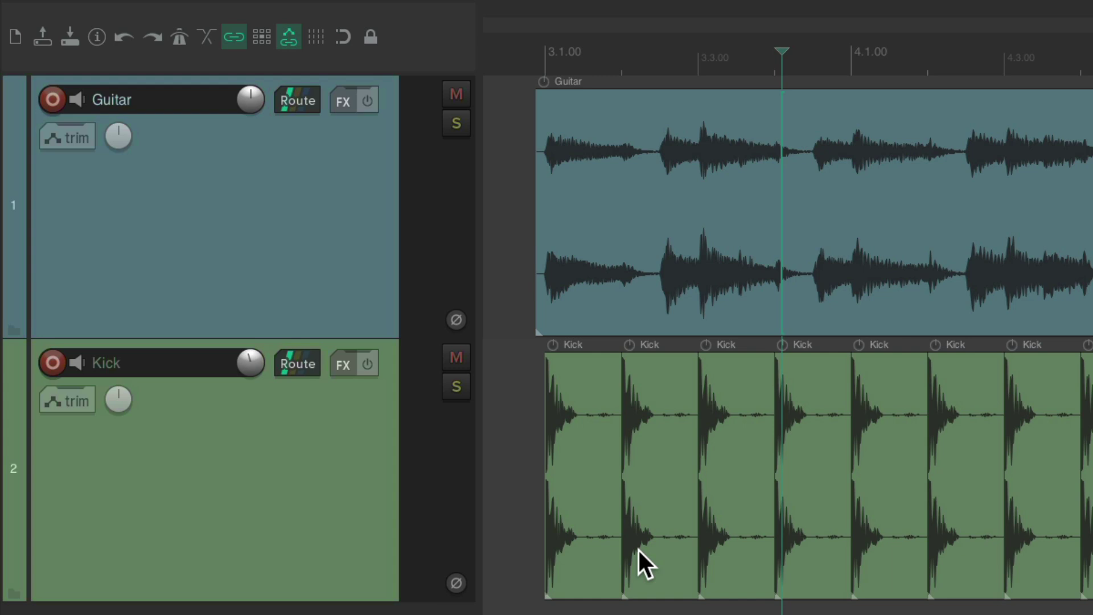
Step: Start a new custom action and add 'Move cursor left 8 pixels' to it four times
key(shift+slash)
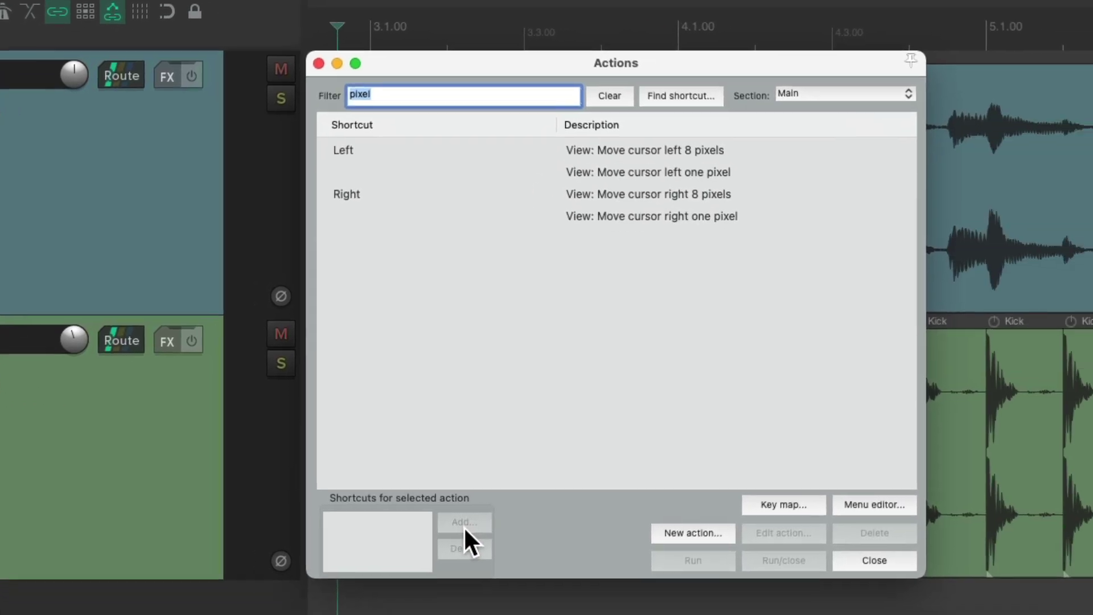
click(546, 151)
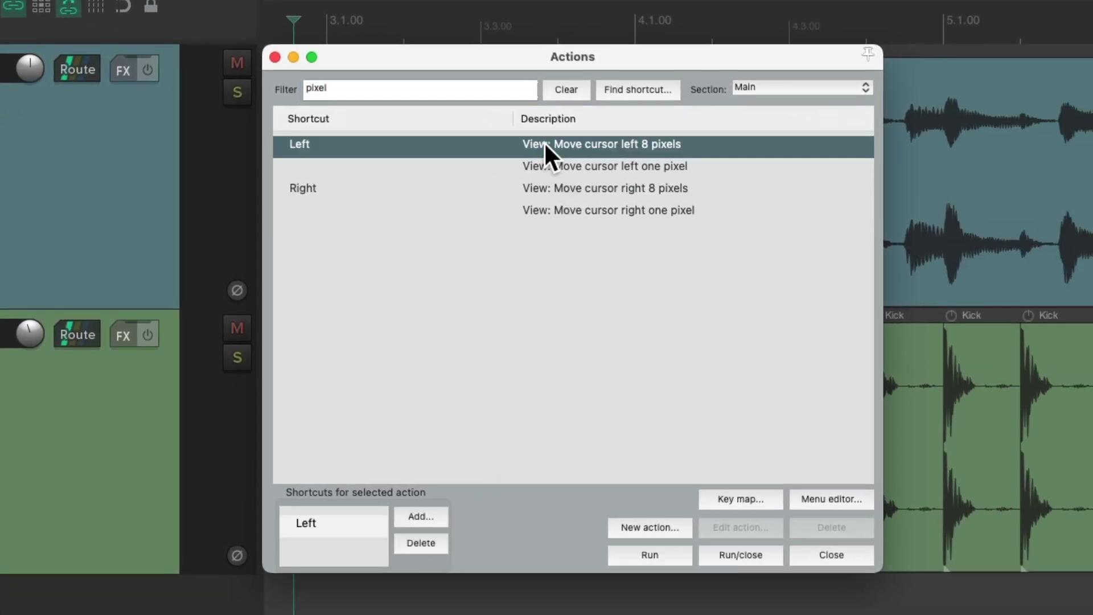
click(616, 522)
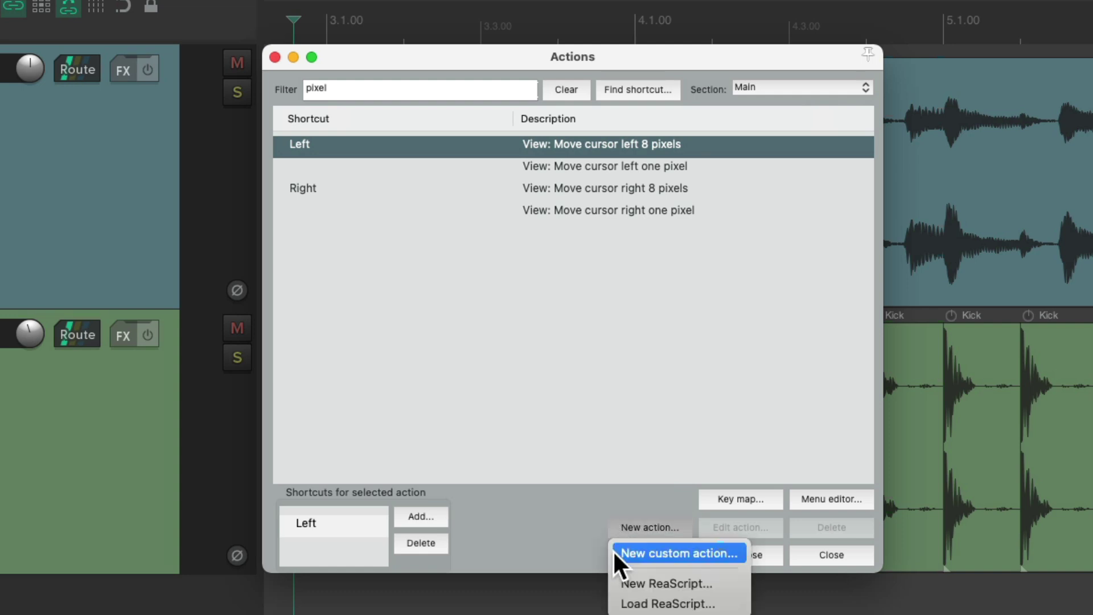
click(613, 550)
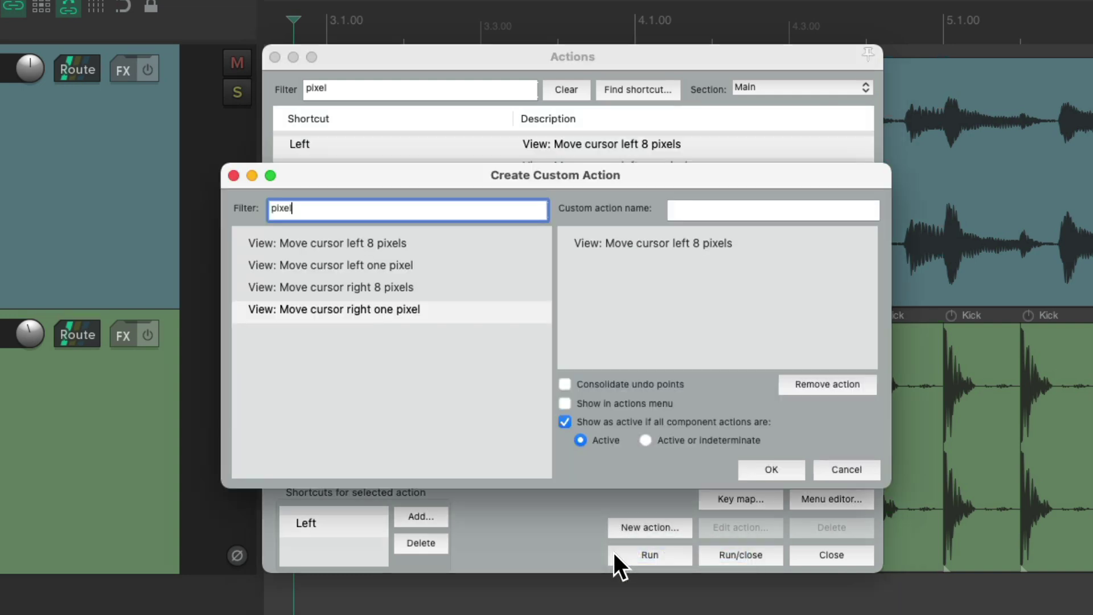
click(427, 244)
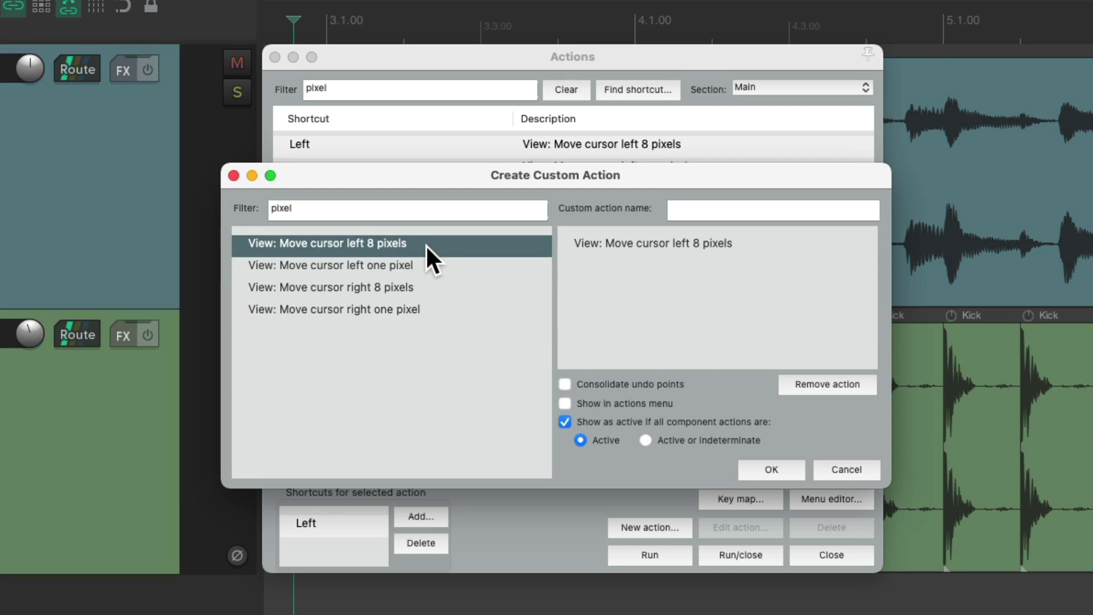
drag(404, 244, 633, 268)
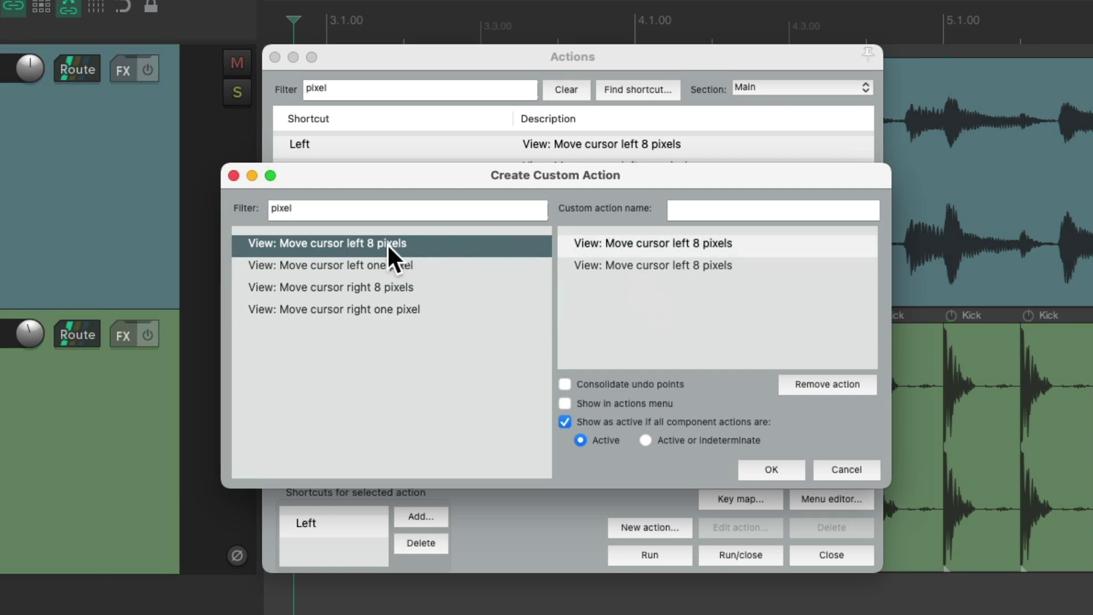
drag(387, 244, 631, 299)
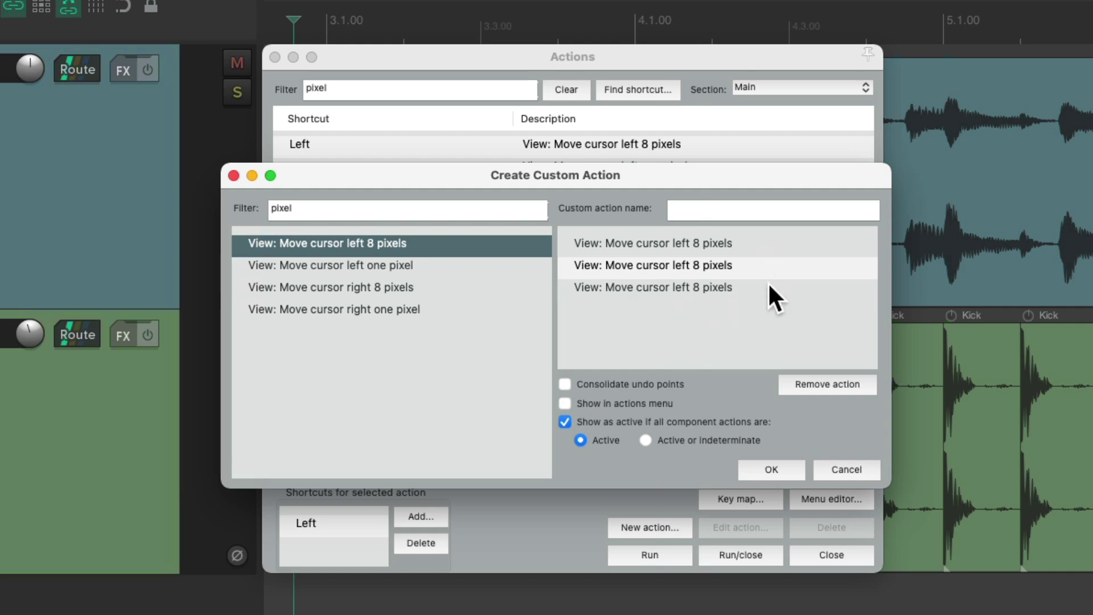
drag(402, 243, 686, 308)
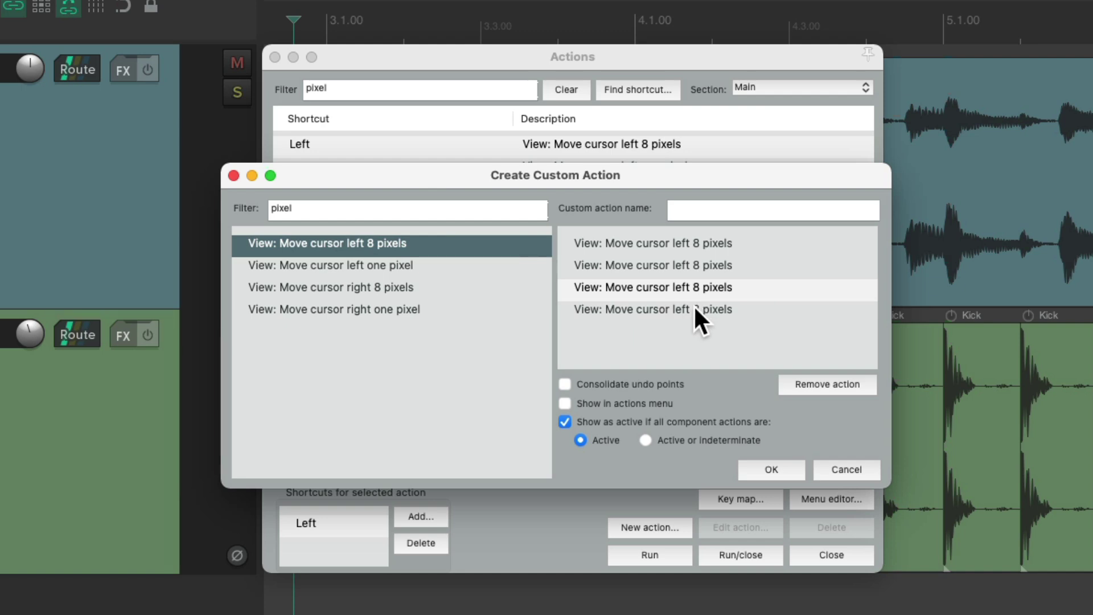
Step: Remove the stray one-pixel rows, name the action 'Move cursor left 32 pixels' and save it
click(444, 264)
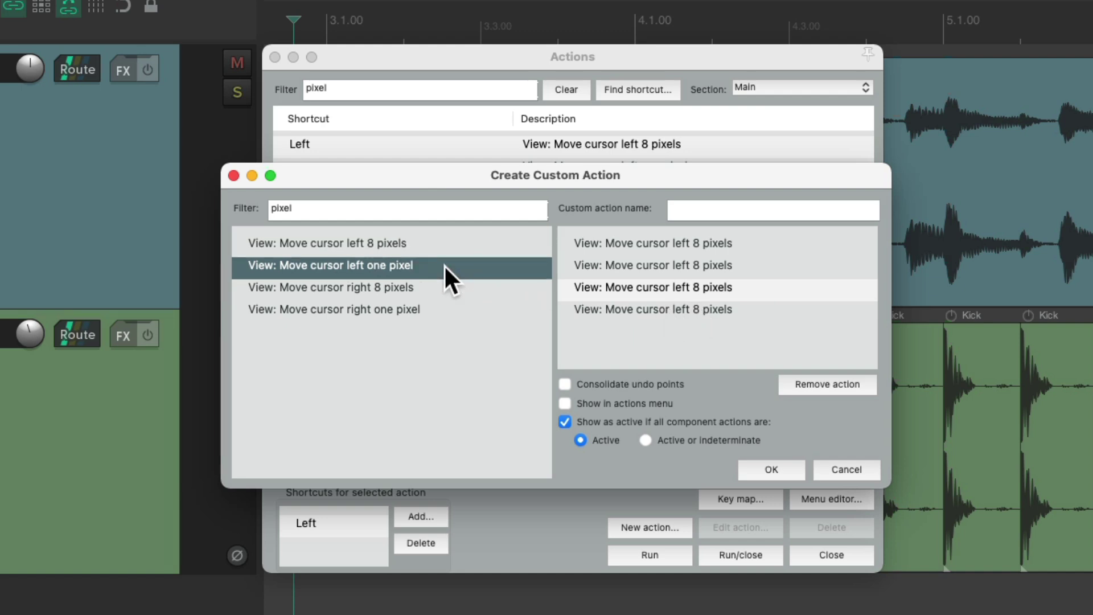
drag(398, 264, 598, 326)
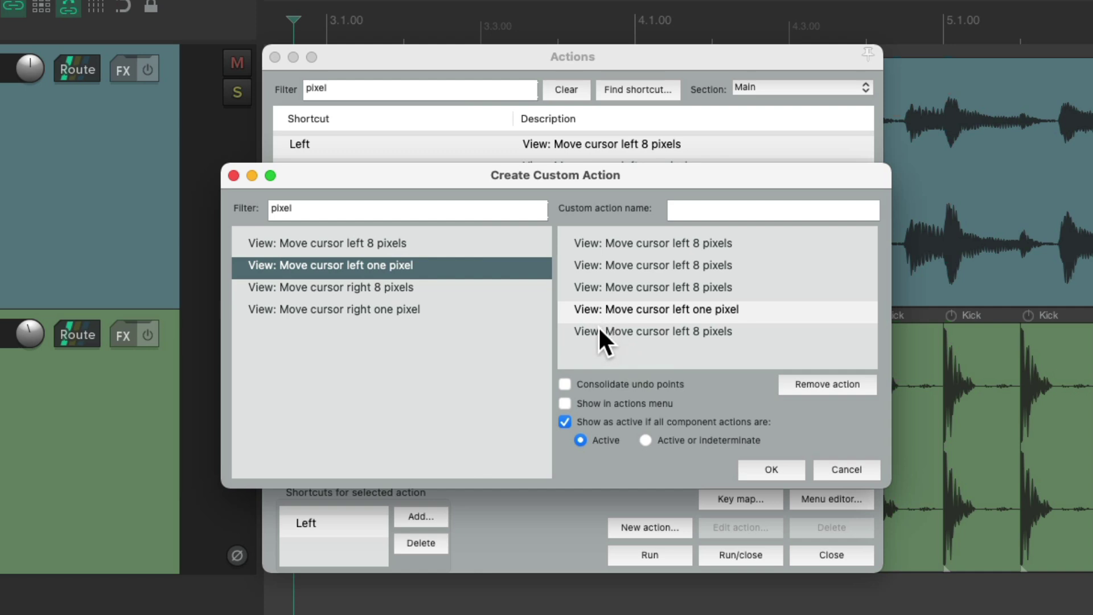
drag(402, 267, 706, 346)
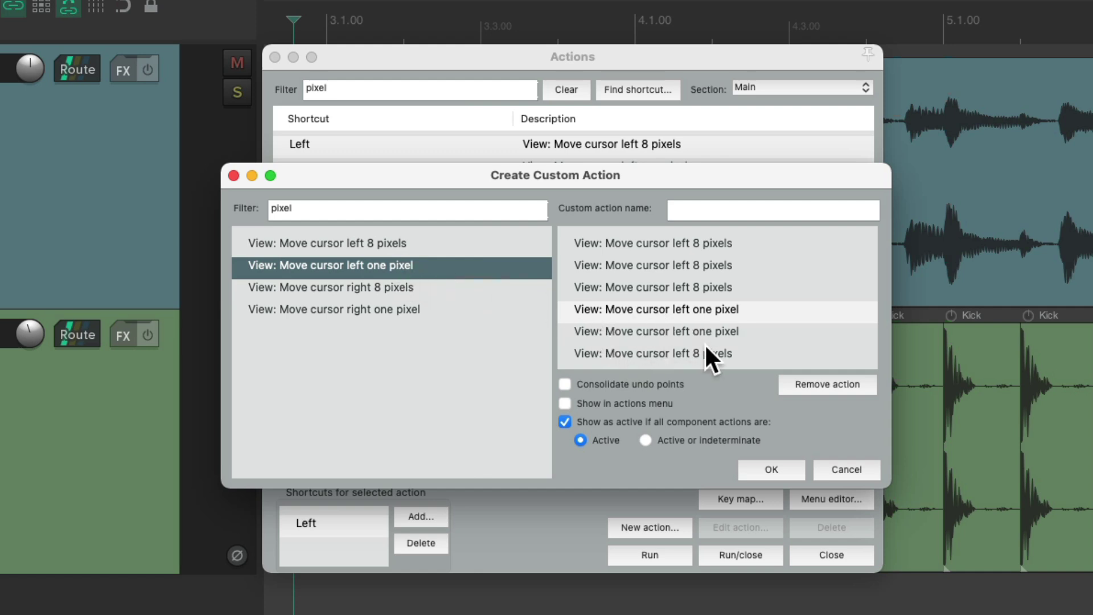
click(793, 377)
click(792, 377)
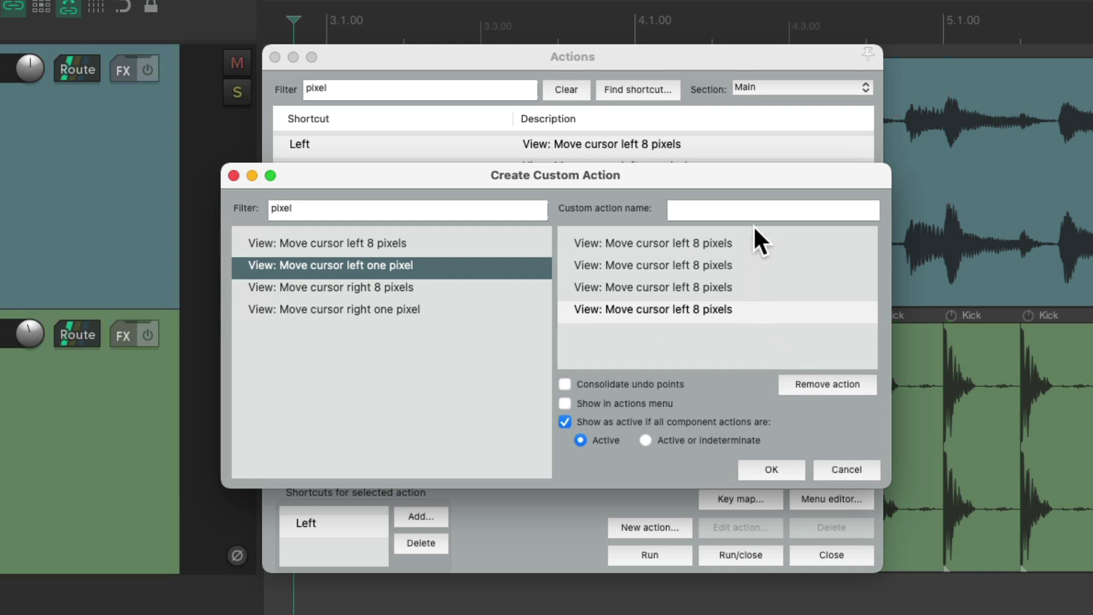
click(749, 209)
text(Move cursor left 32 pixels)
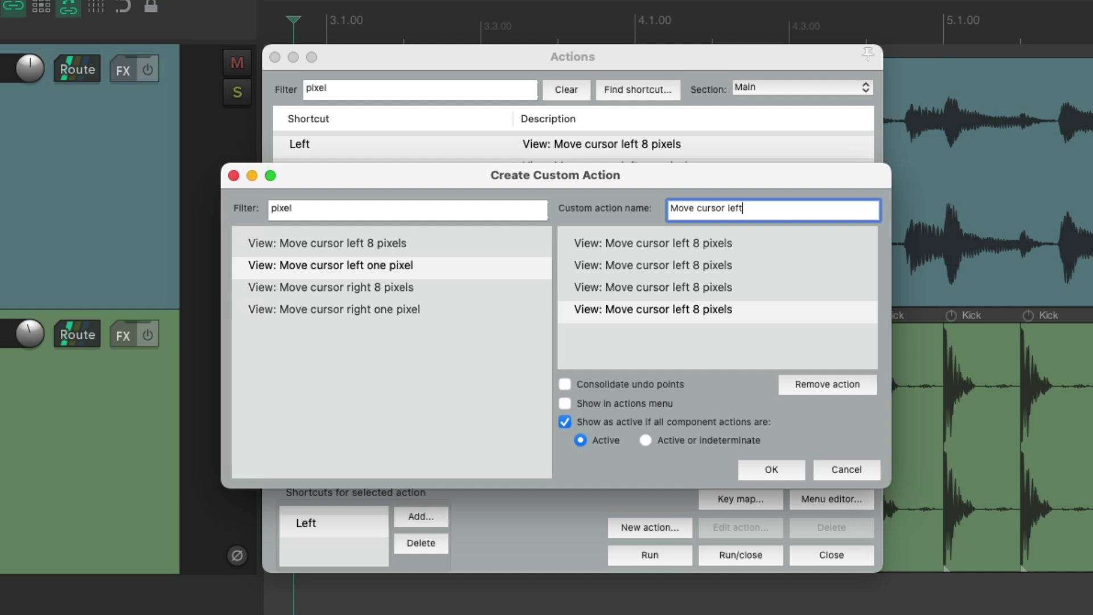
click(766, 470)
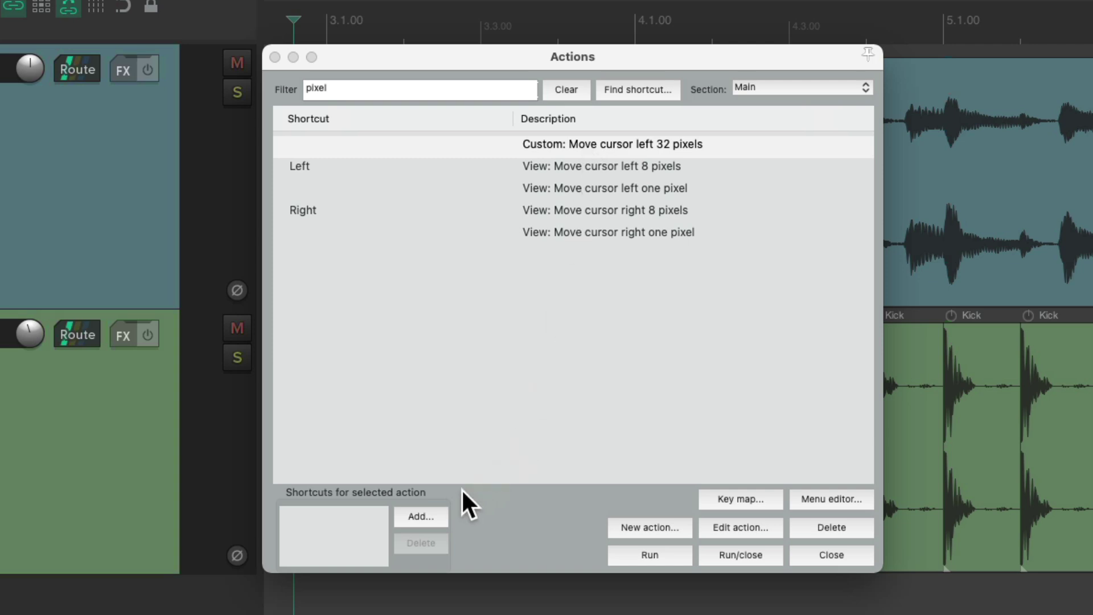
Step: Assign the Left key to the custom 'Move cursor left 32 pixels' action
click(420, 516)
key(Left)
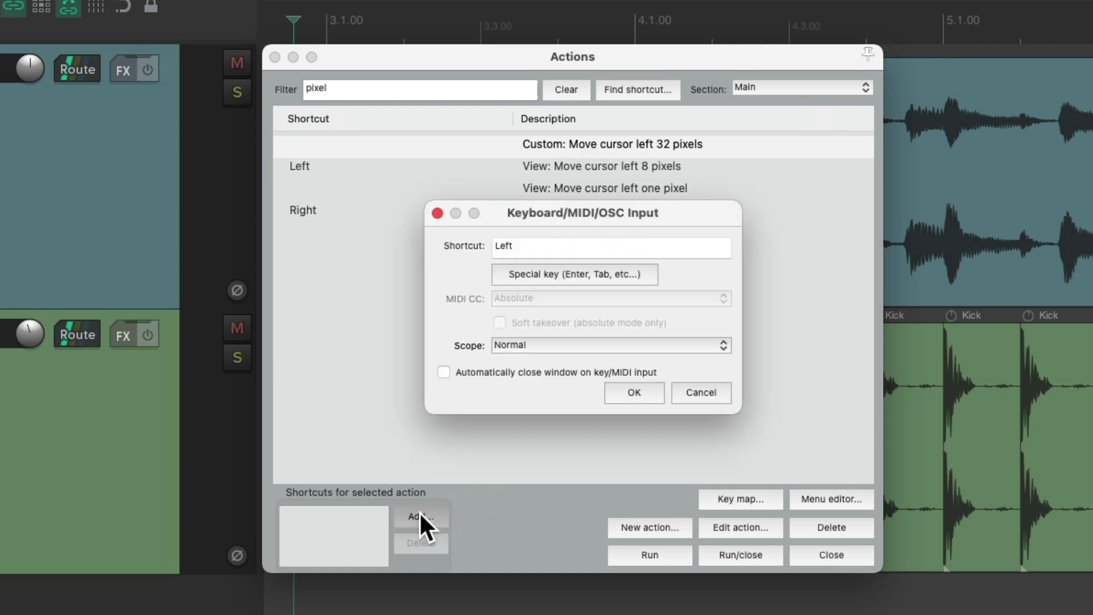
key(Return)
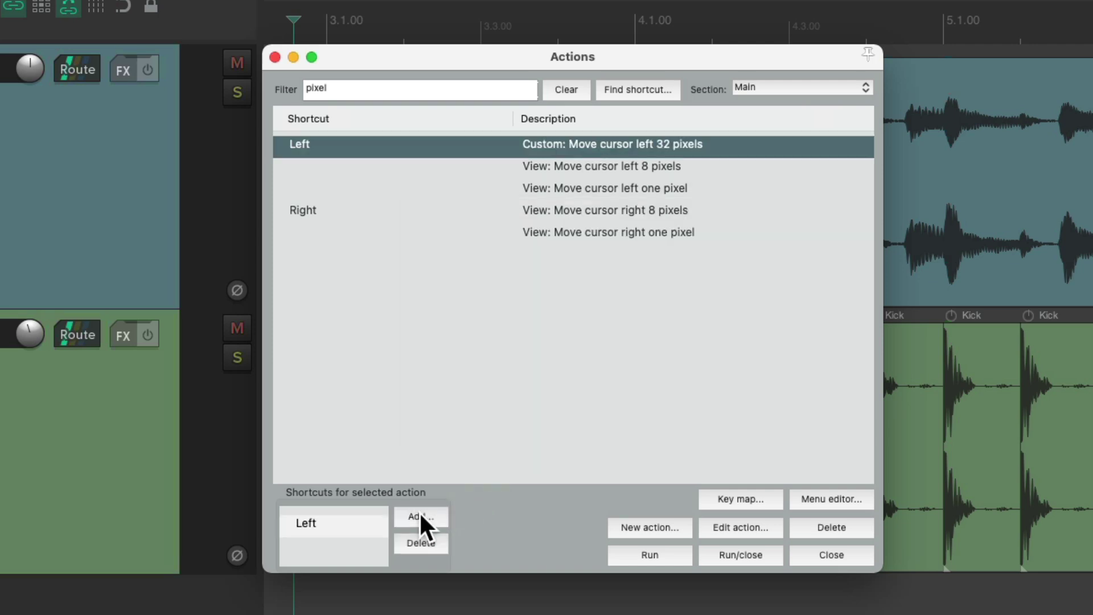
Step: Build a custom action 'Move cursor right 32 pixels' from four 'Move cursor right 8 pixels' steps
click(589, 210)
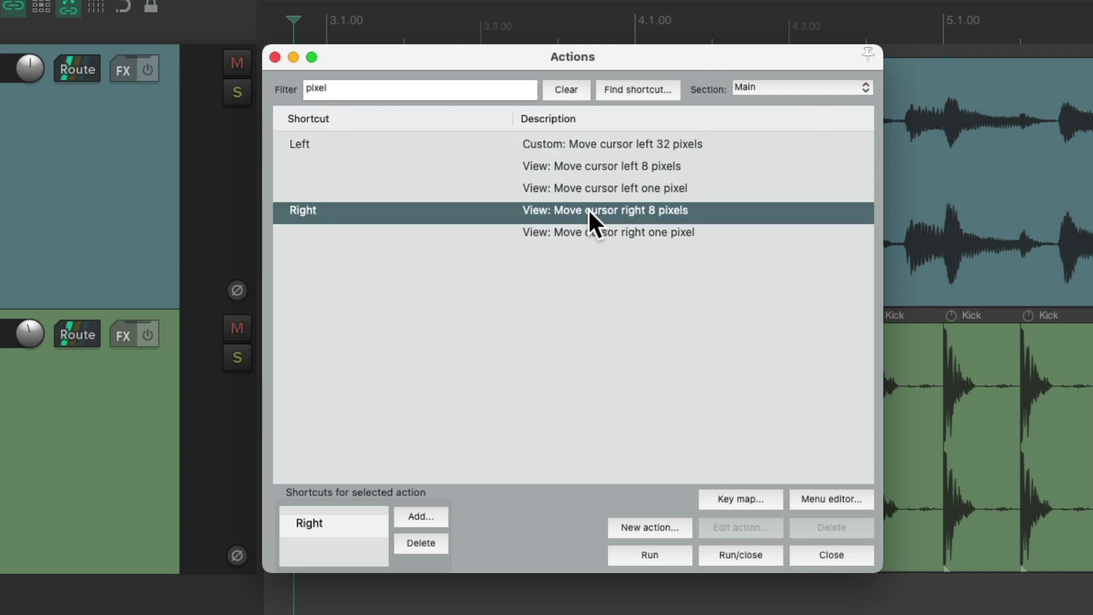
click(675, 520)
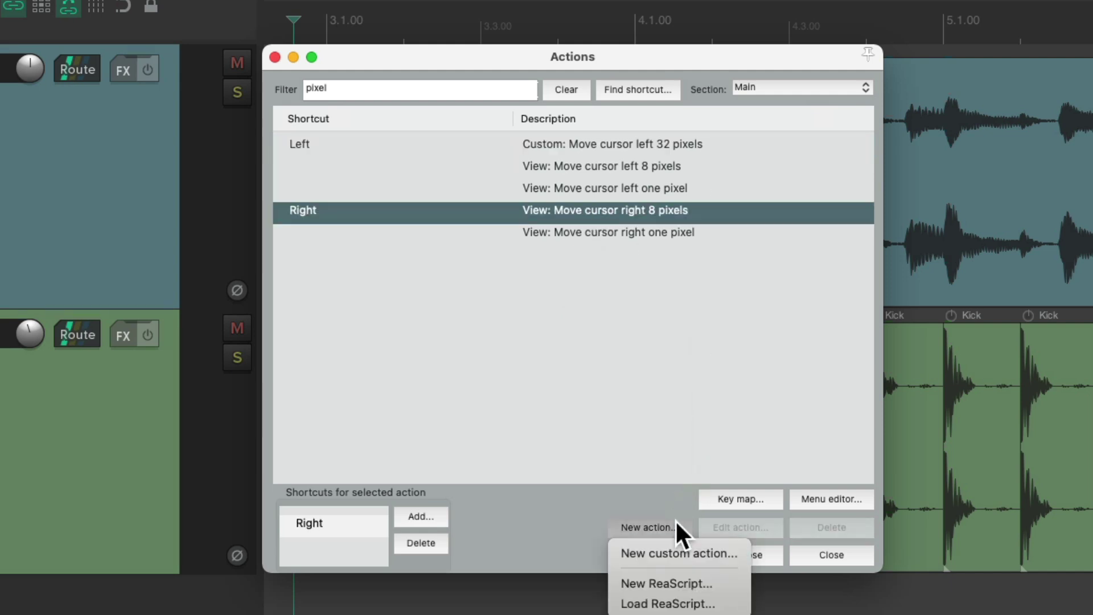
click(715, 552)
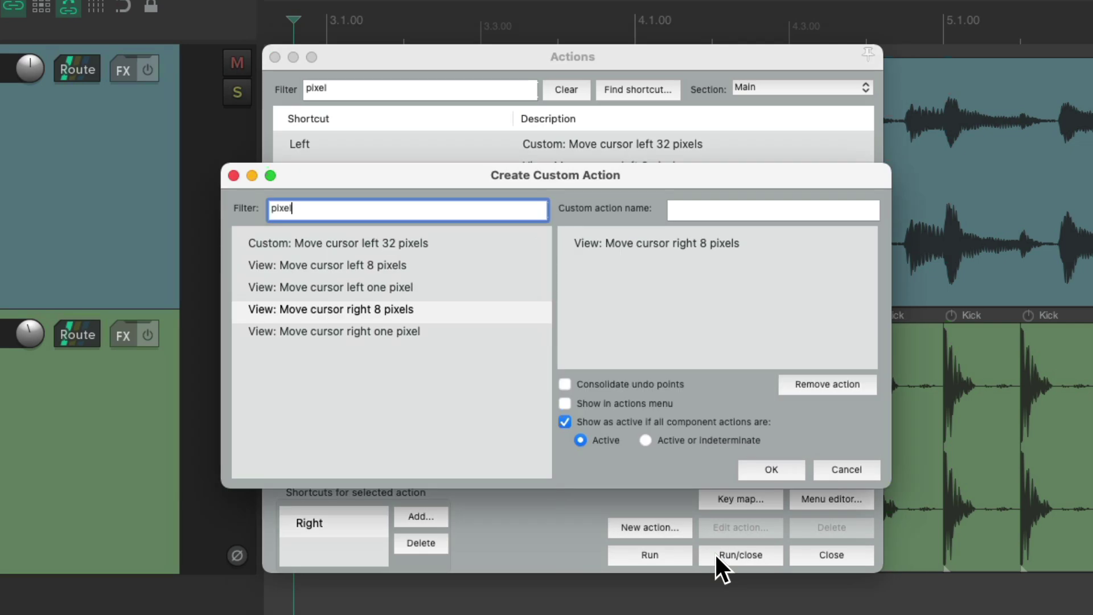
click(385, 309)
double_click(471, 310)
drag(378, 312, 633, 311)
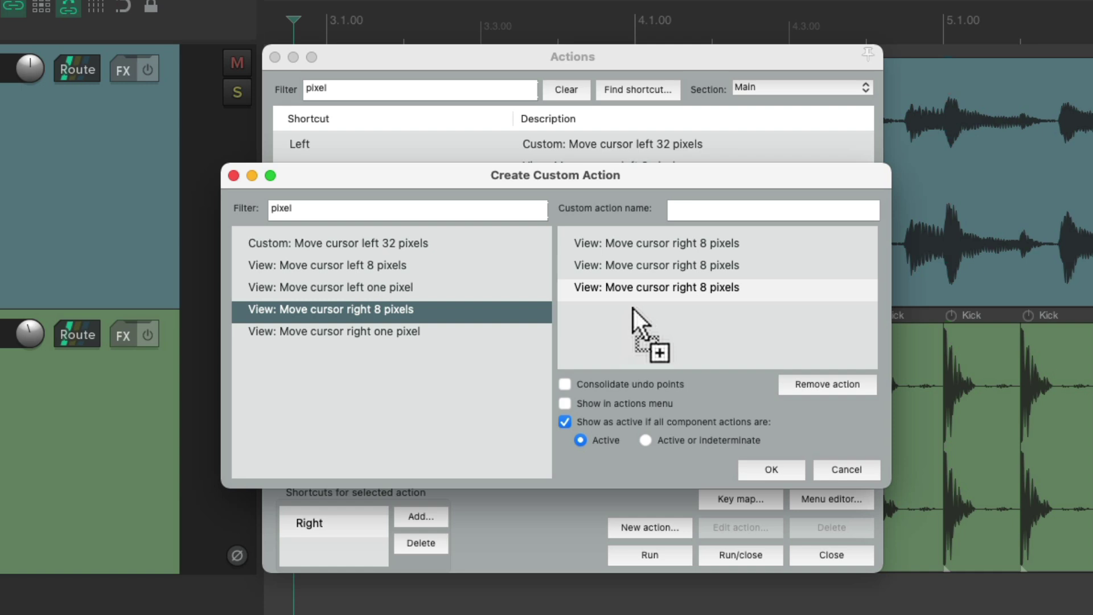
drag(552, 306, 668, 321)
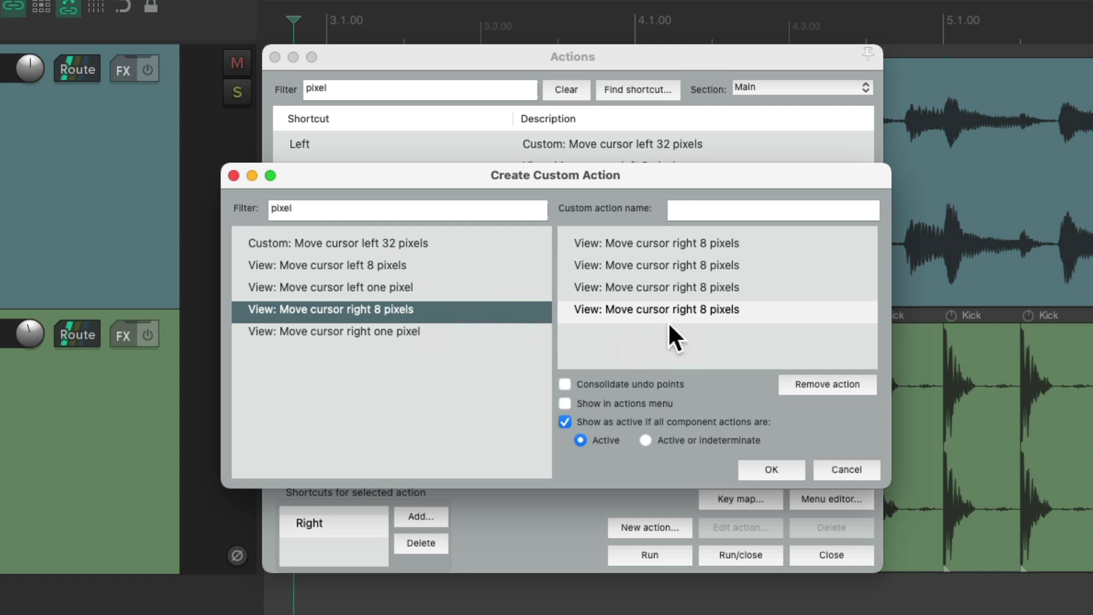
click(731, 208)
text(Move cursor right 32 pixels)
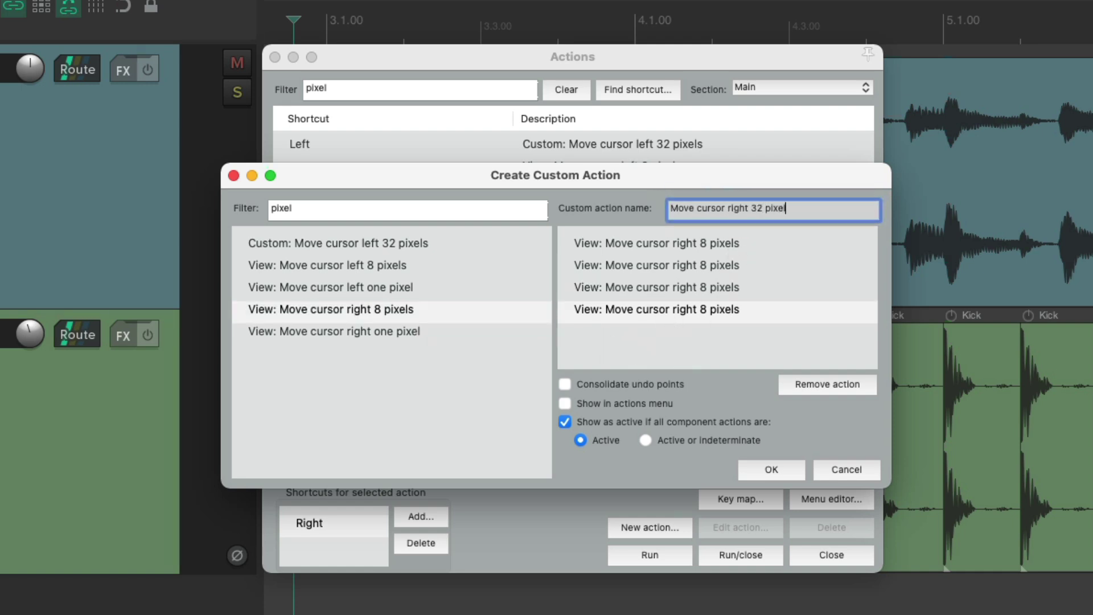
click(770, 470)
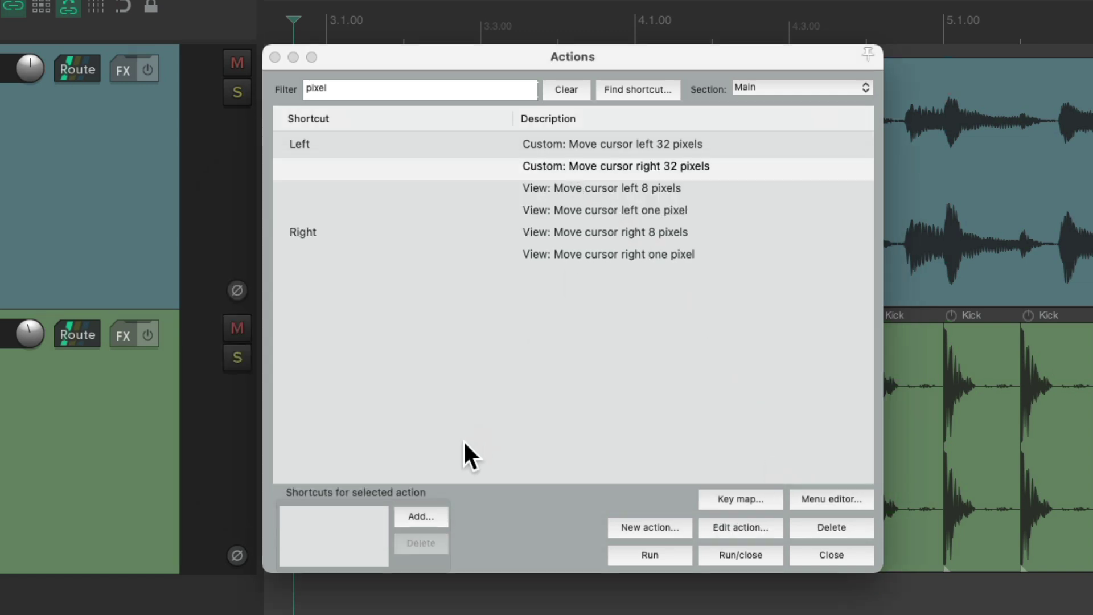
Step: Assign the Right key to the custom 'Move cursor right 32 pixels' action
click(422, 516)
key(Right)
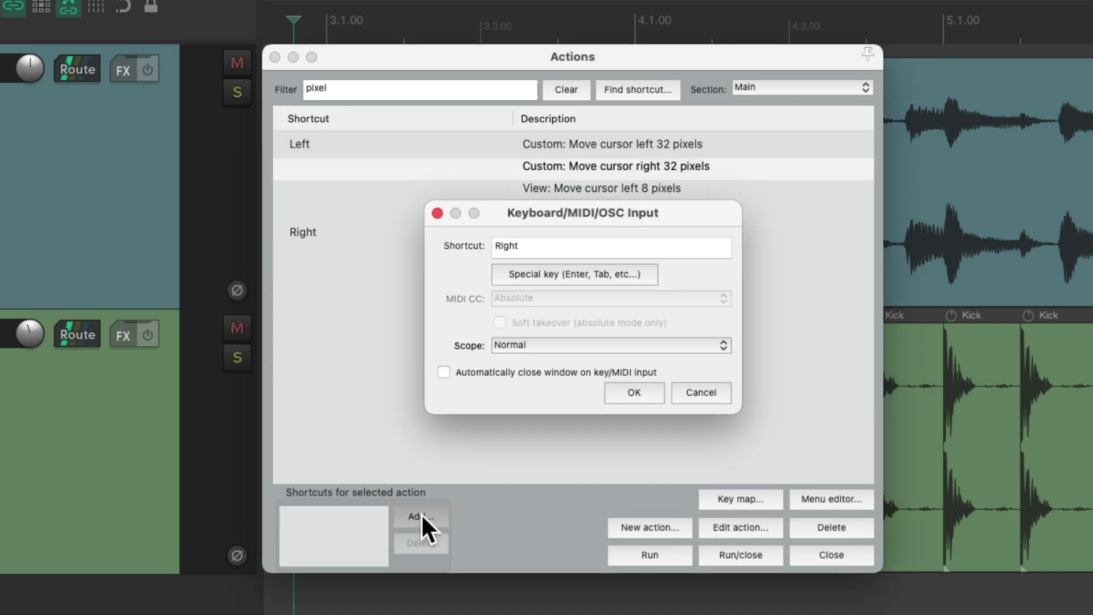
key(Return)
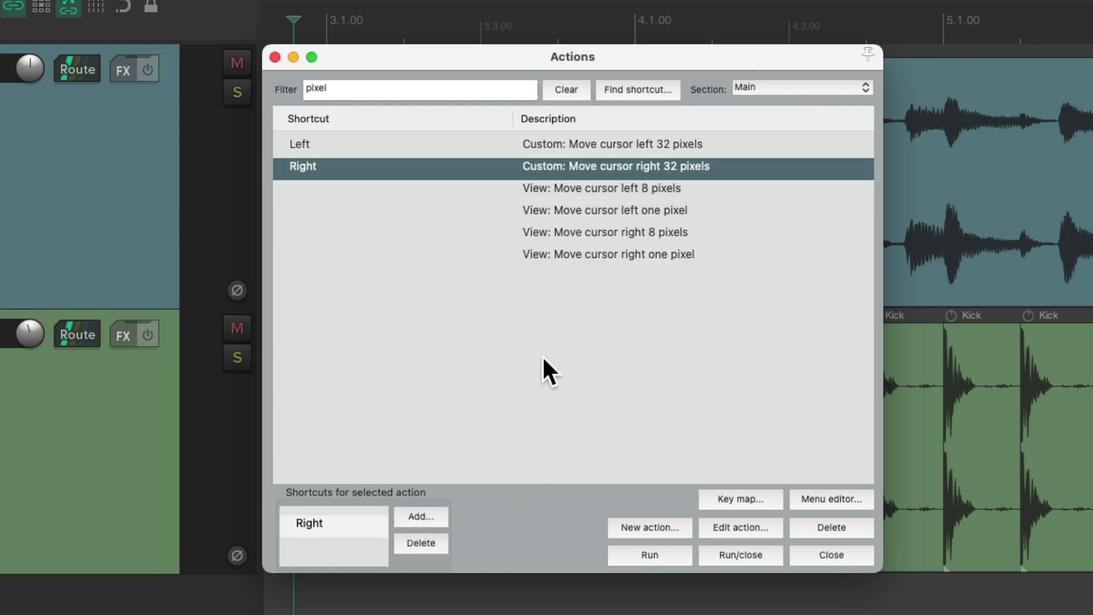
Step: Close the action list and audition the project from several cursor positions
key(Escape)
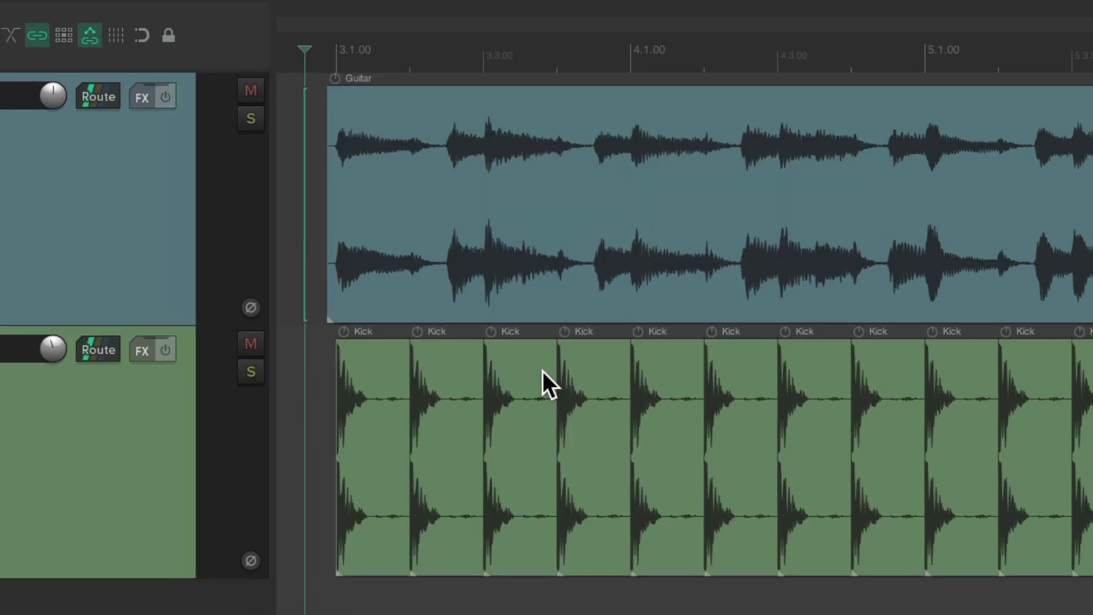
key(Right)
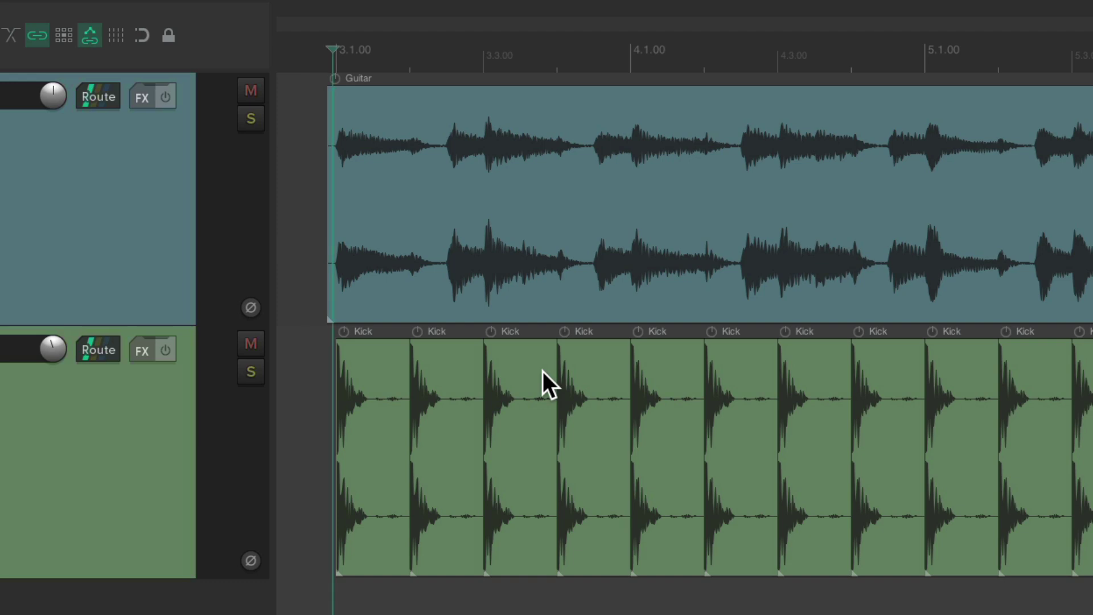
key(space)
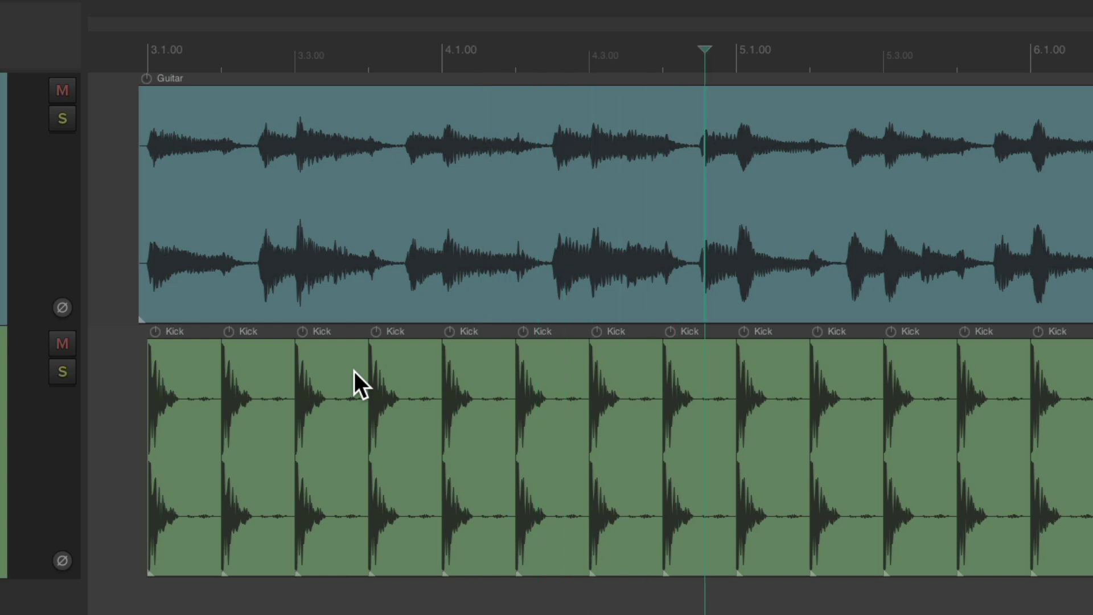
key(KP_Subtract)
key(space)
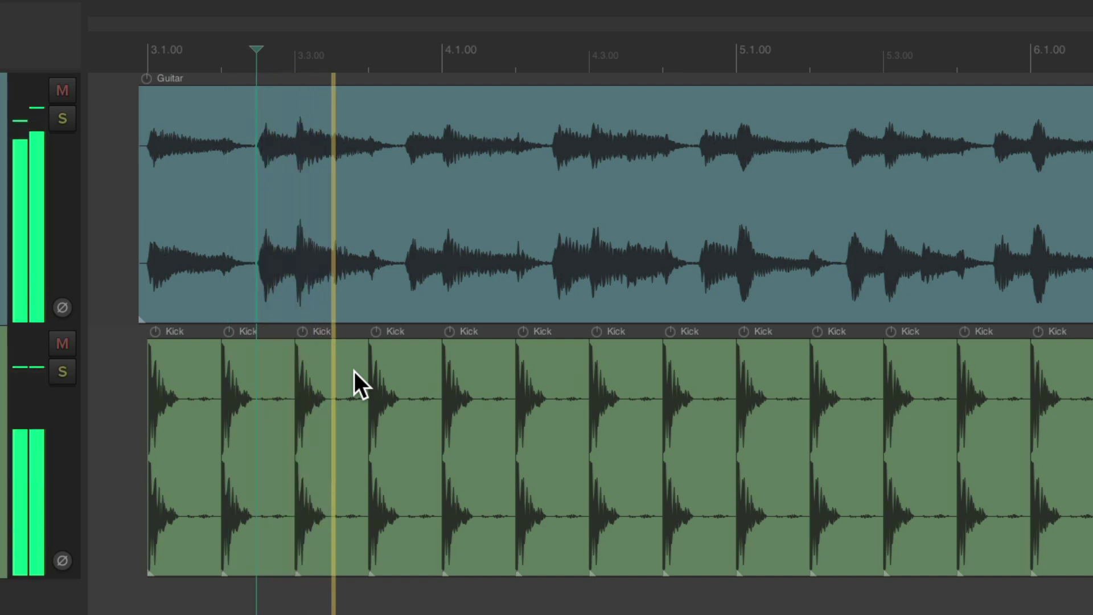
key(space)
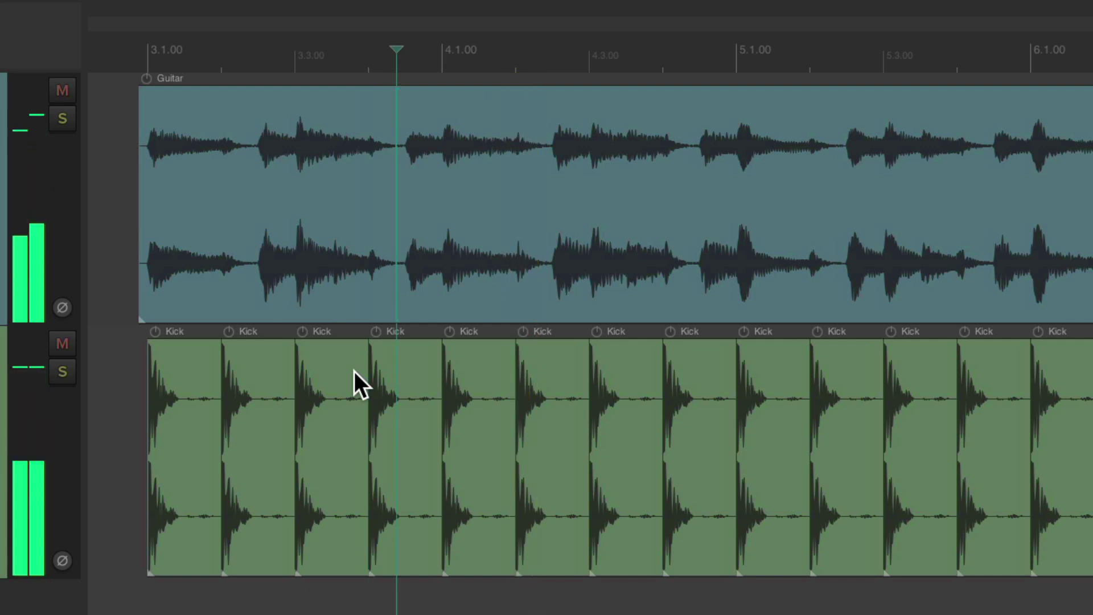
key(space)
key(space)
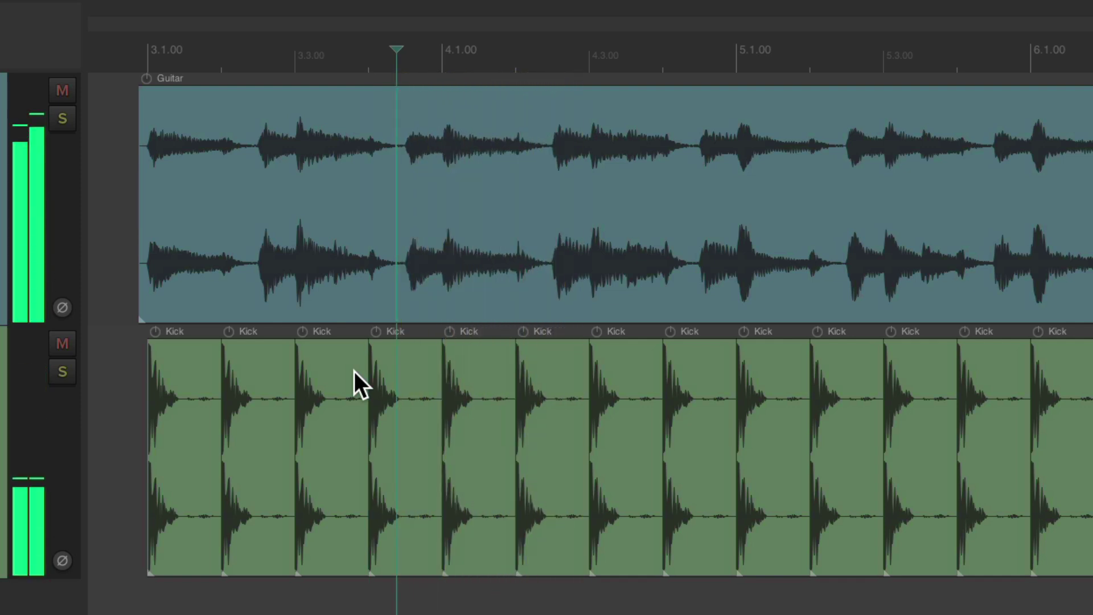
key(space)
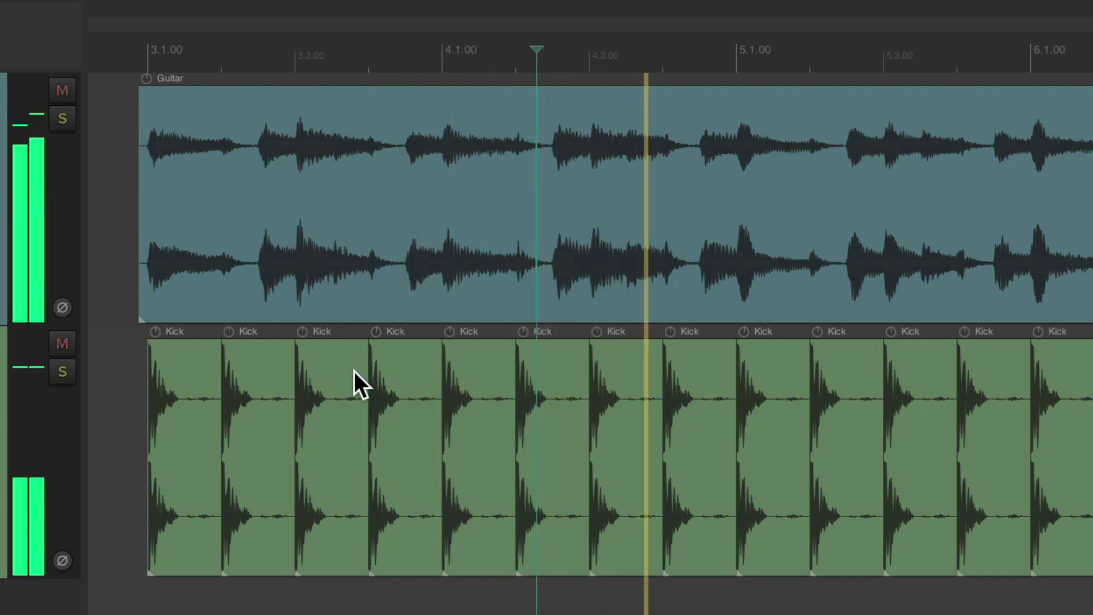
key(space)
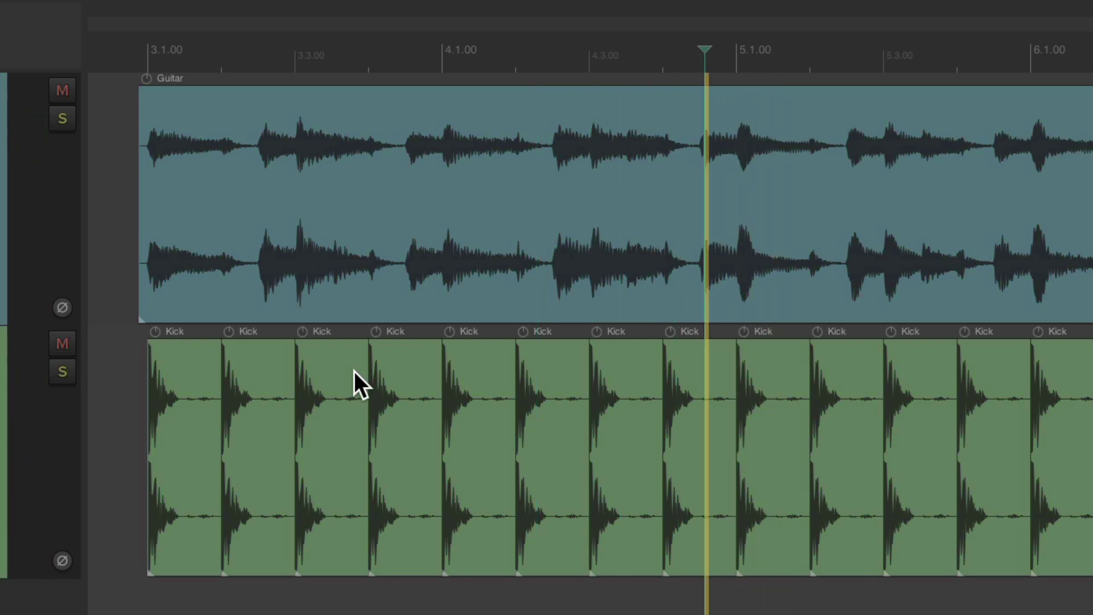
key(space)
key(space)
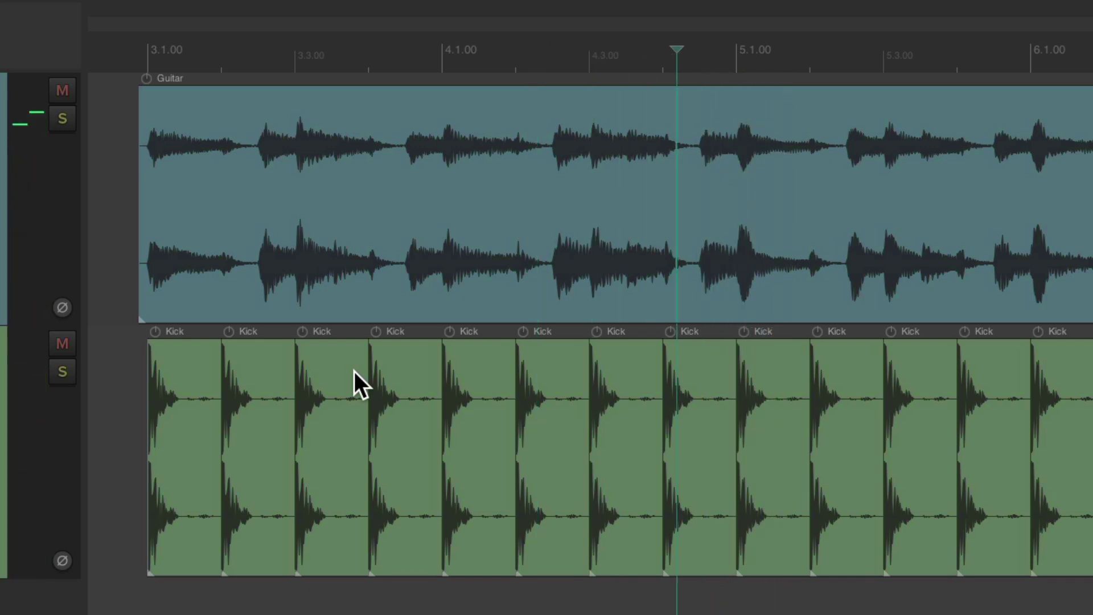
Step: Step the edit cursor back one 32-pixel jump and forward two, ending just before bar 5
key(Left)
key(Left)
key(Left)
key(Left)
key(Left)
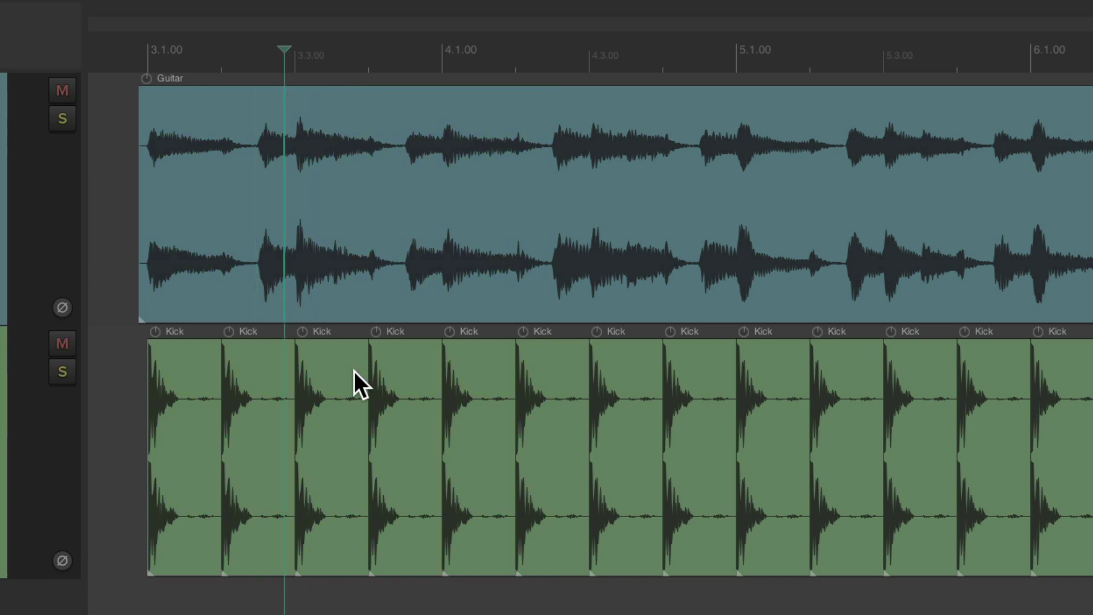
key(Right)
key(Right)
key(Right)
key(Right)
key(Right)
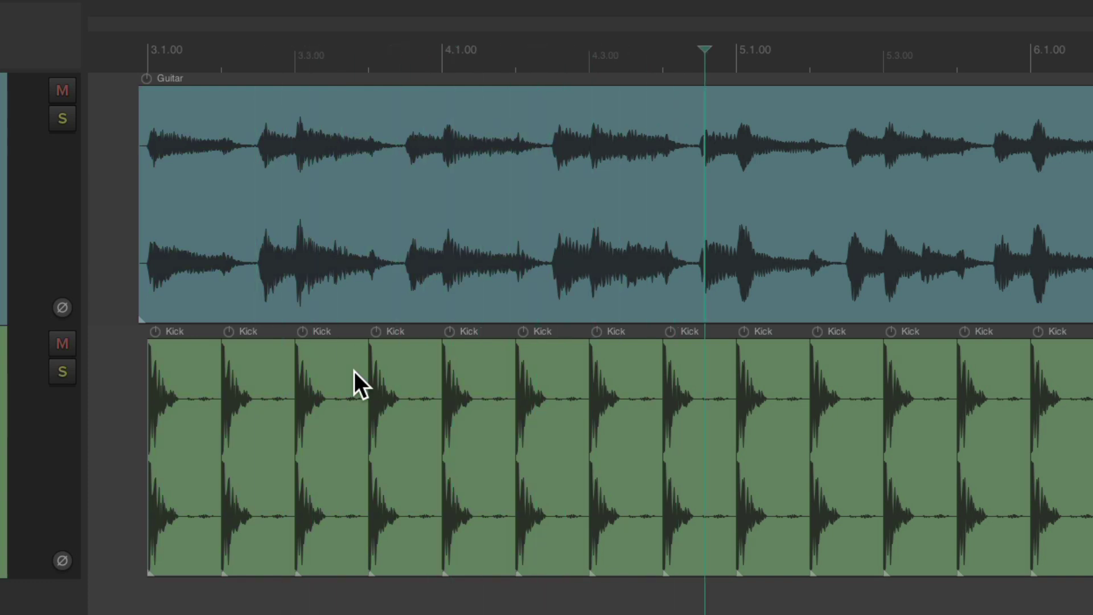
key(Right)
key(Right)
key(Right)
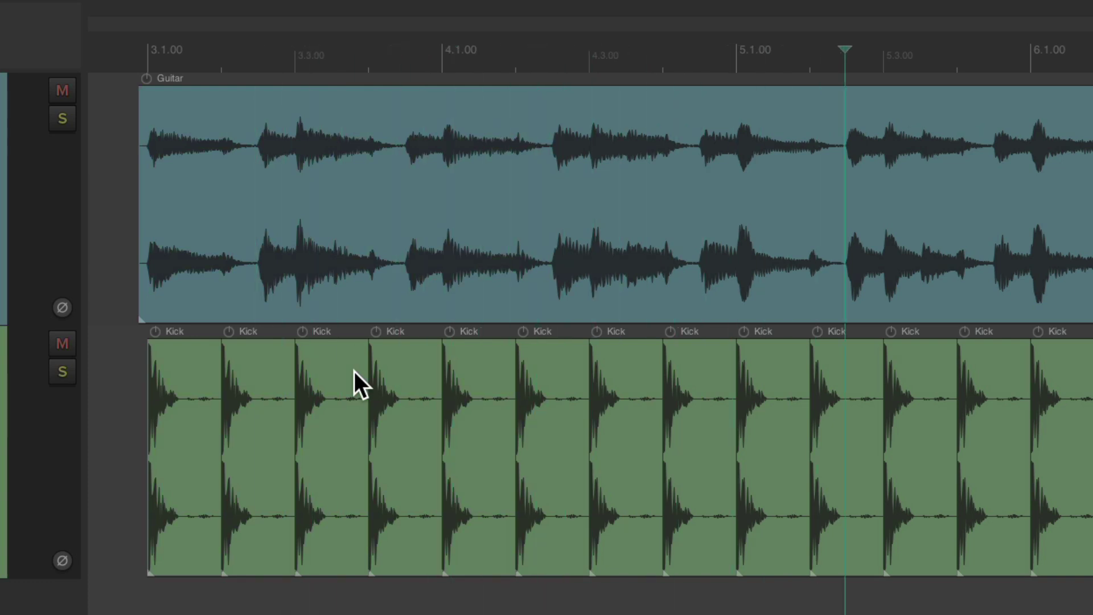
Step: Jump the edit cursor in 32-pixel steps with the arrow keys while starting and stopping playback
key(Left)
key(Left)
key(Left)
key(Left)
key(Left)
key(Left)
key(Left)
key(space)
key(Left)
key(Left)
key(Left)
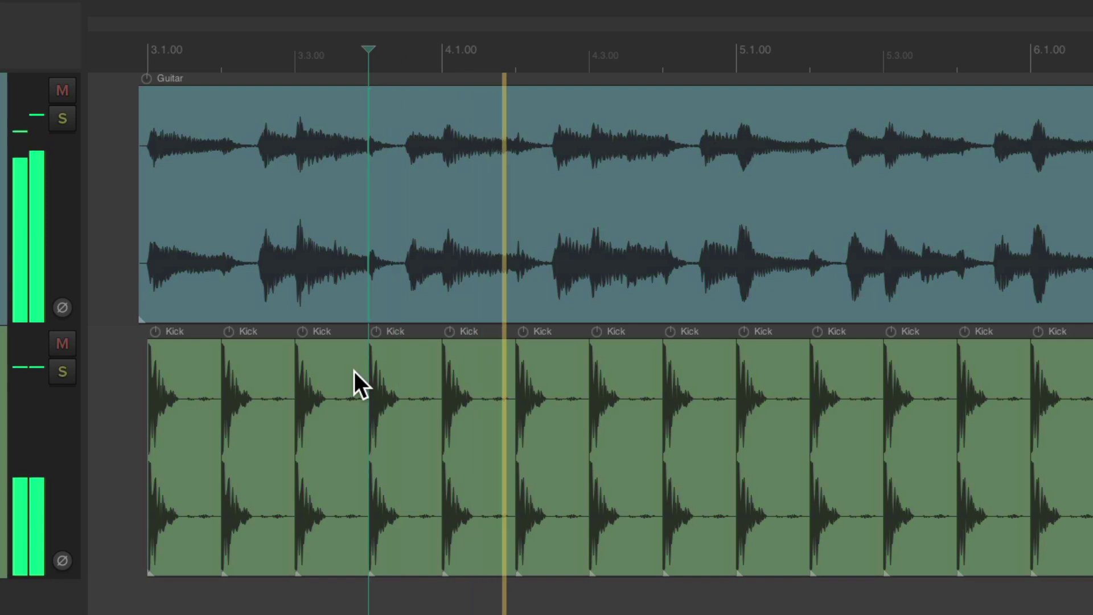
key(space)
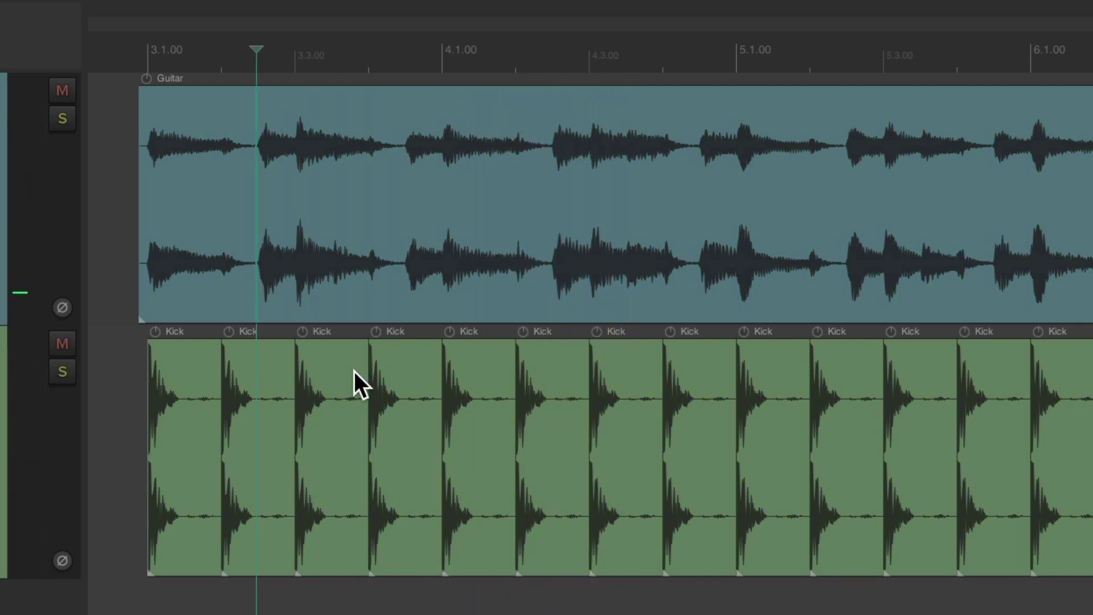
key(space)
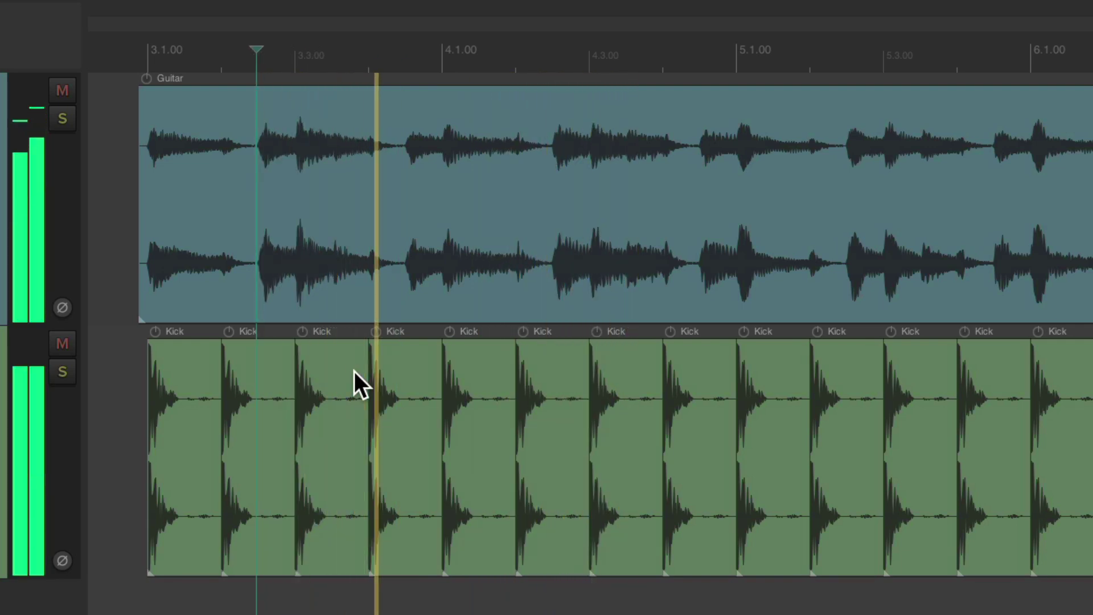
key(Right)
key(Right)
key(space)
key(space)
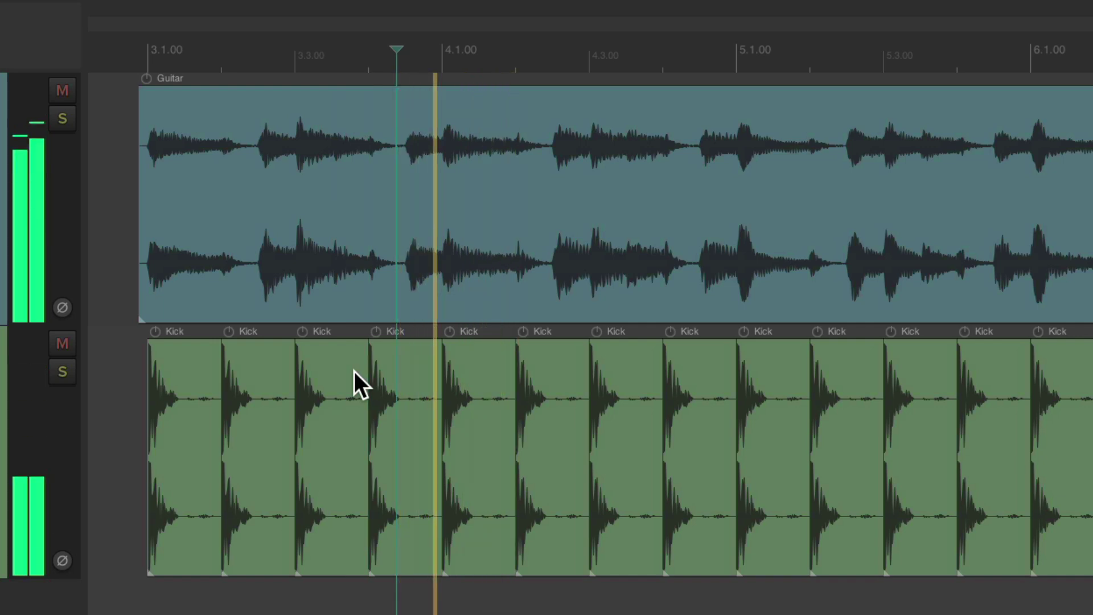
key(space)
key(Right)
key(Right)
key(Right)
key(Right)
key(space)
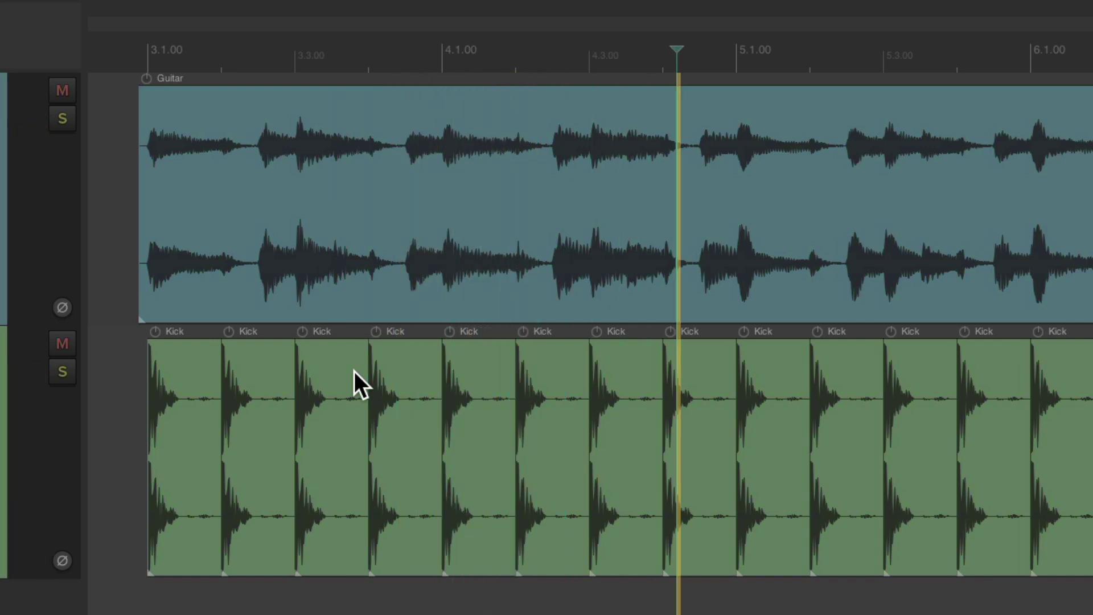
Step: Stop playback, return to the project start and reopen the Actions list
key(space)
key(Home)
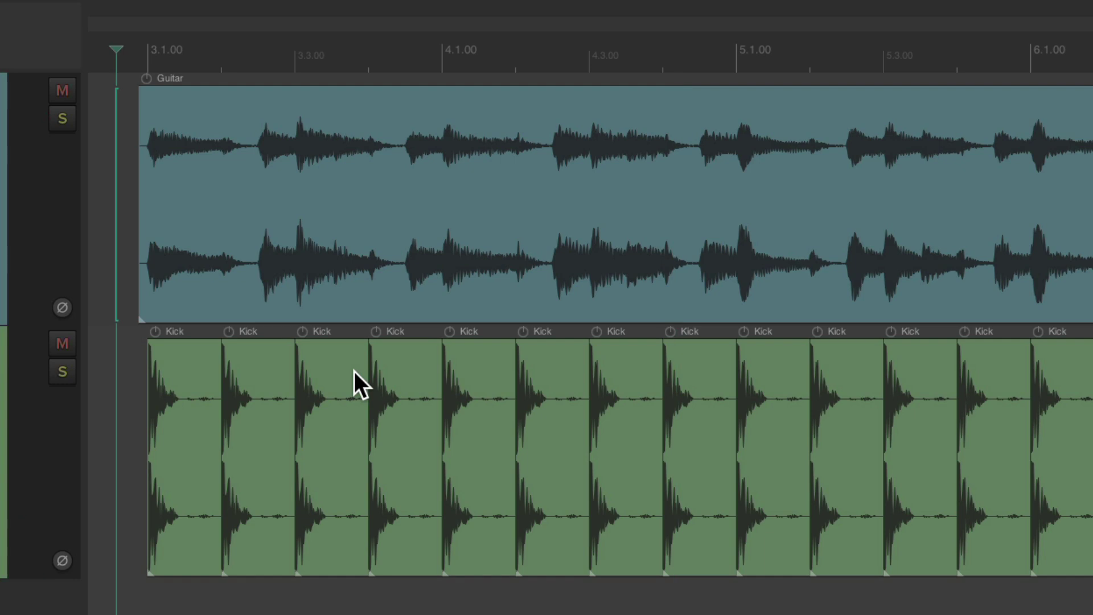
key(shift+slash)
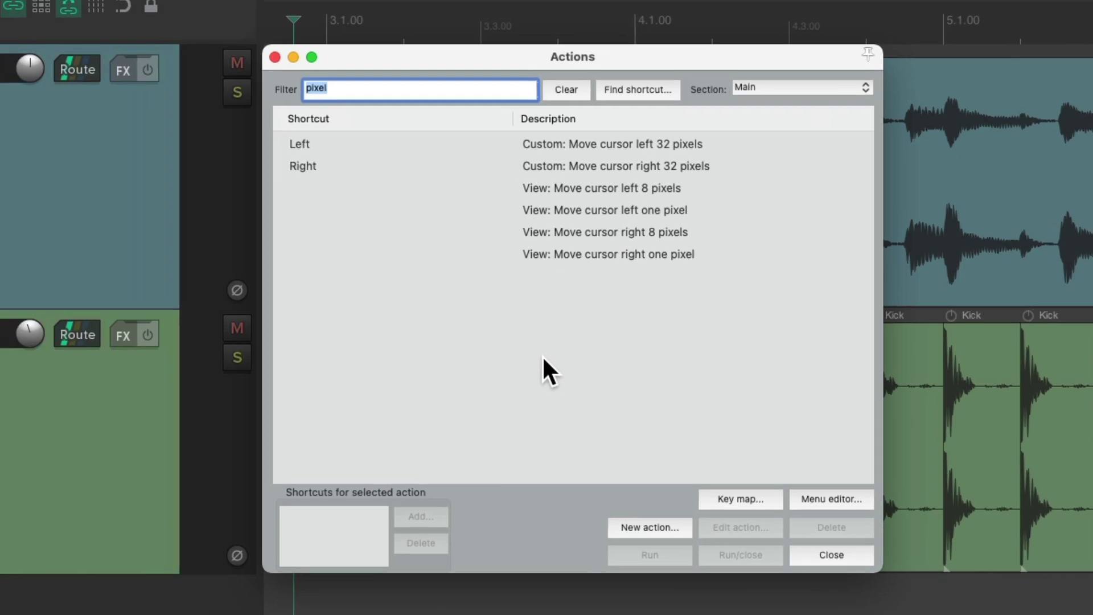
Step: Filter actions for 'move cursor beat' and bind Left to moving the edit cursor back one beat
text(move cursor beat)
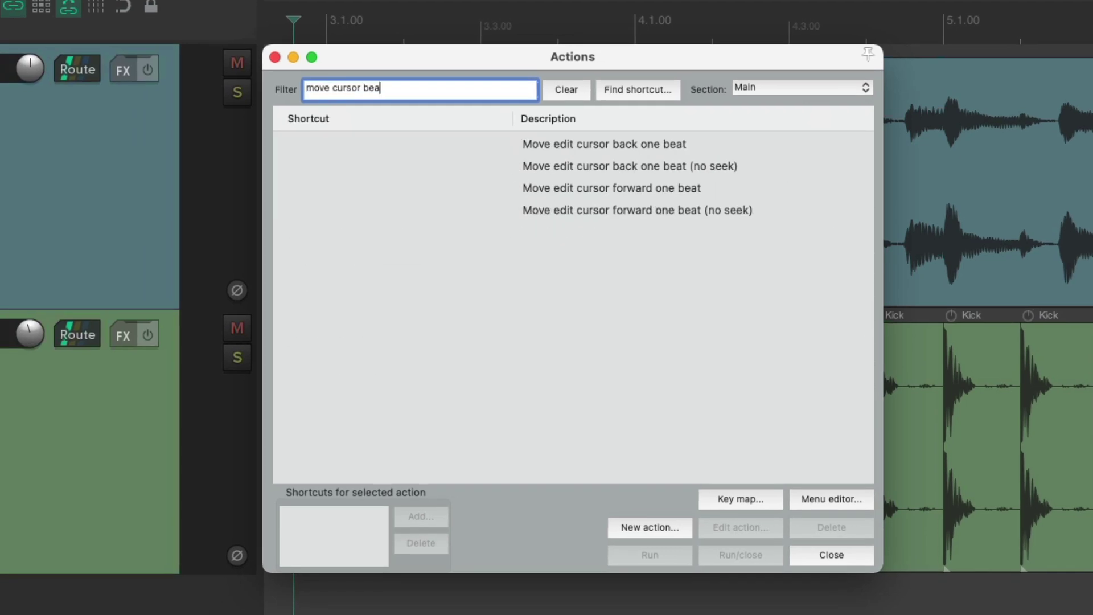
click(579, 144)
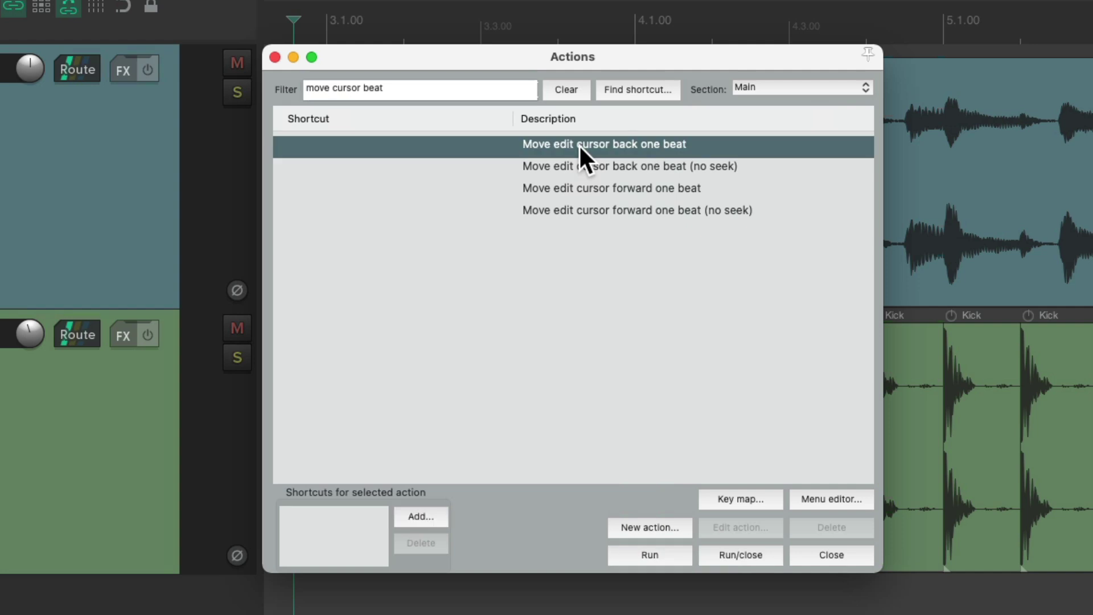
click(425, 515)
key(Left)
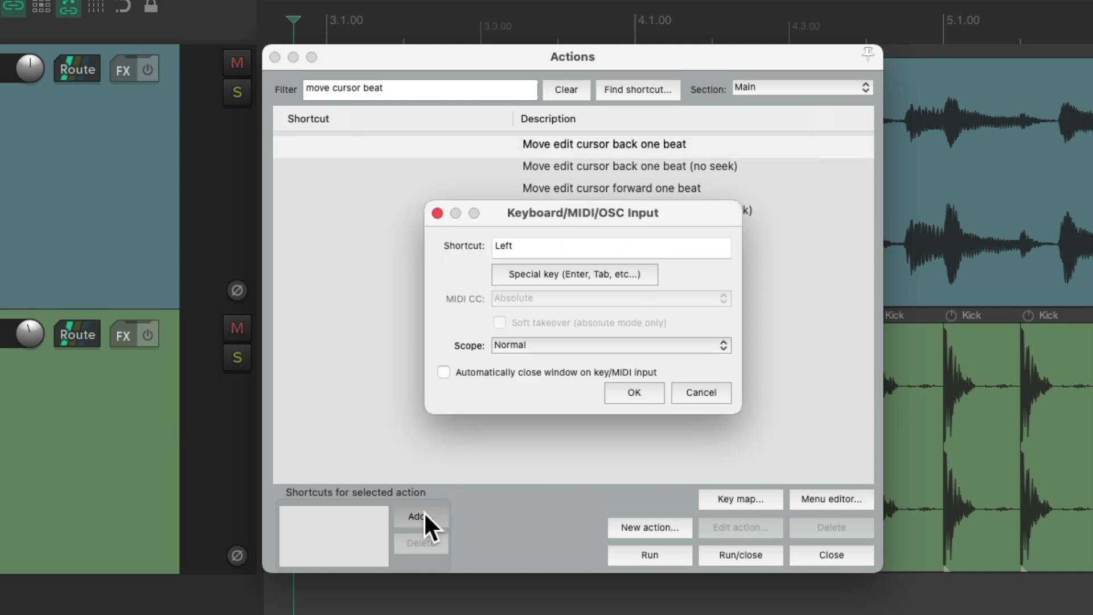
key(Return)
Step: Bind Right to moving the edit cursor forward one beat and close the action list
click(603, 190)
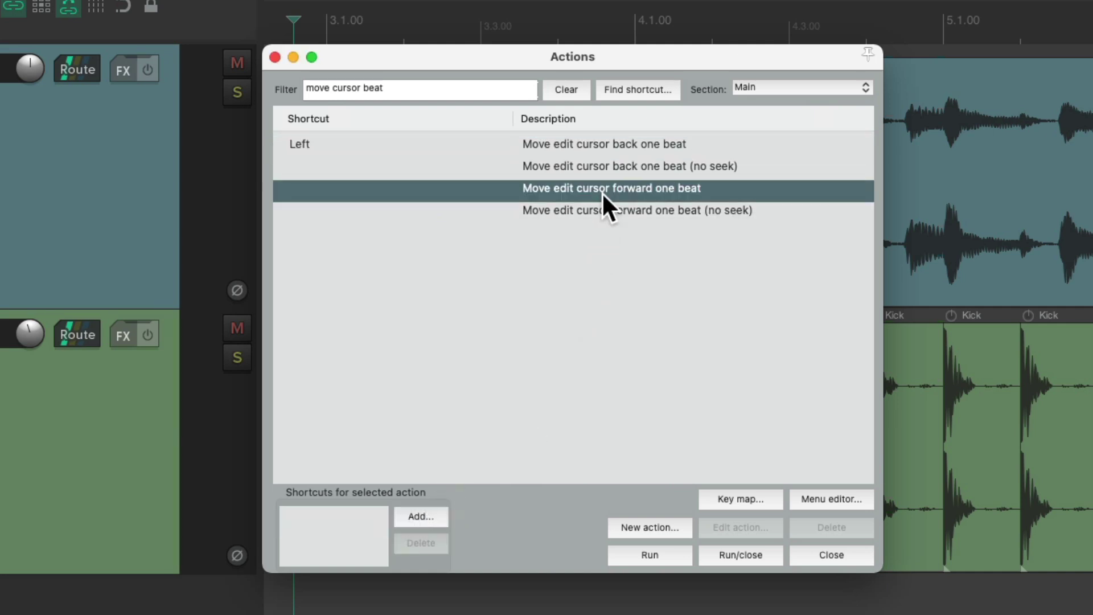
click(427, 515)
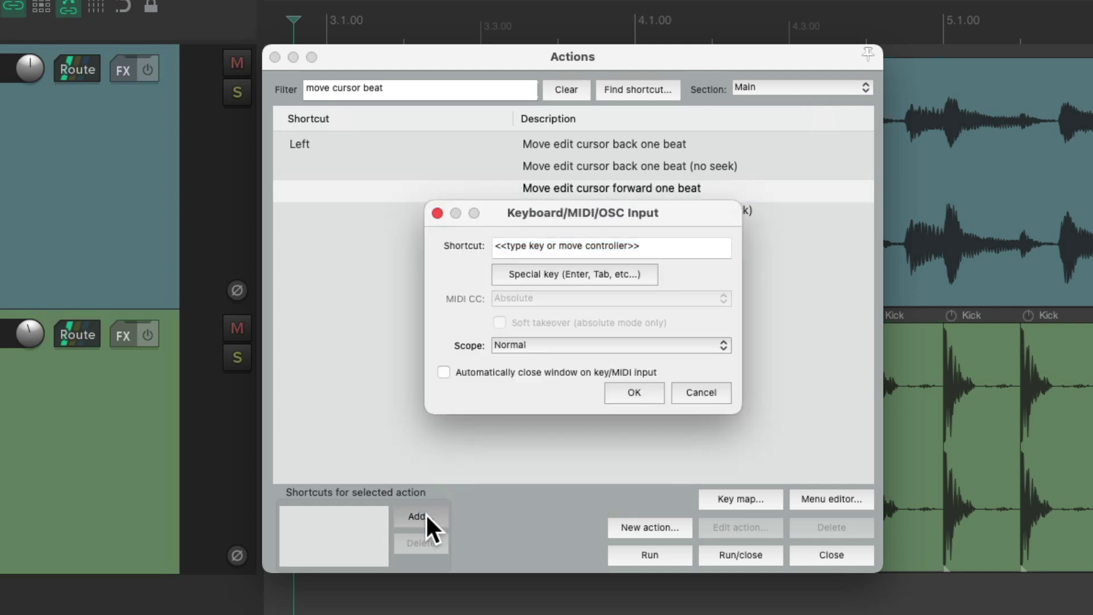
key(Right)
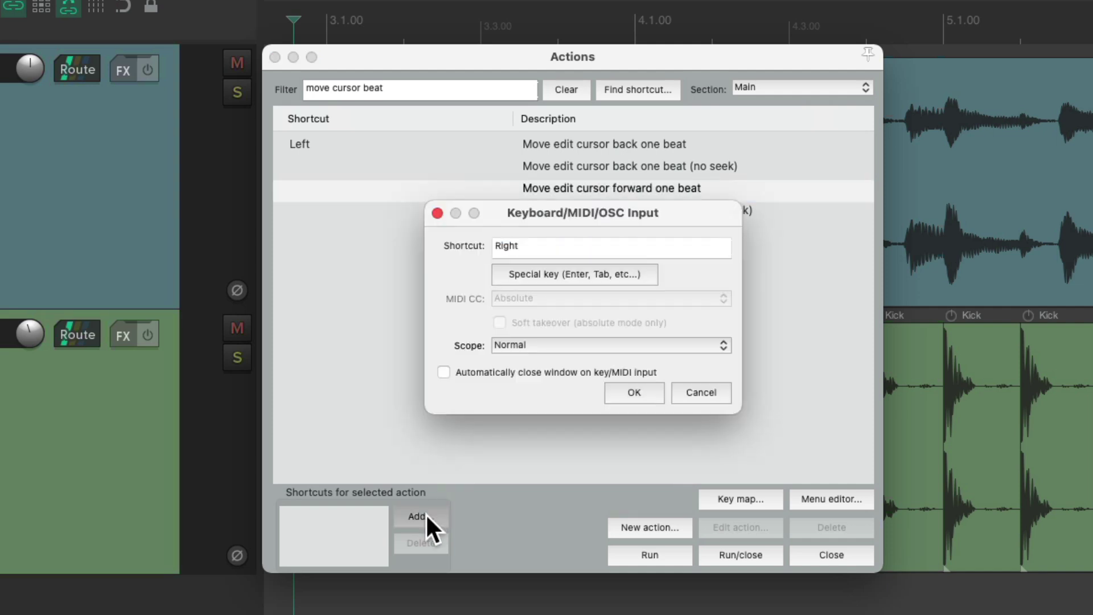
key(Return)
key(Escape)
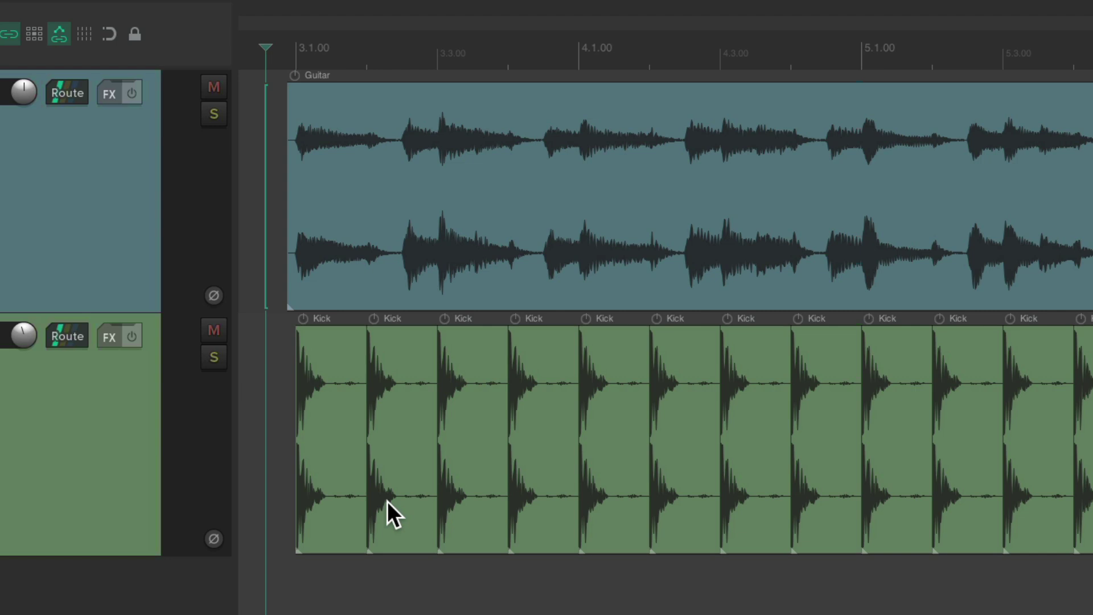
Step: Play from bar 3, step the edit cursor back and forward by beats with keypad minus/plus, then stop
key(space)
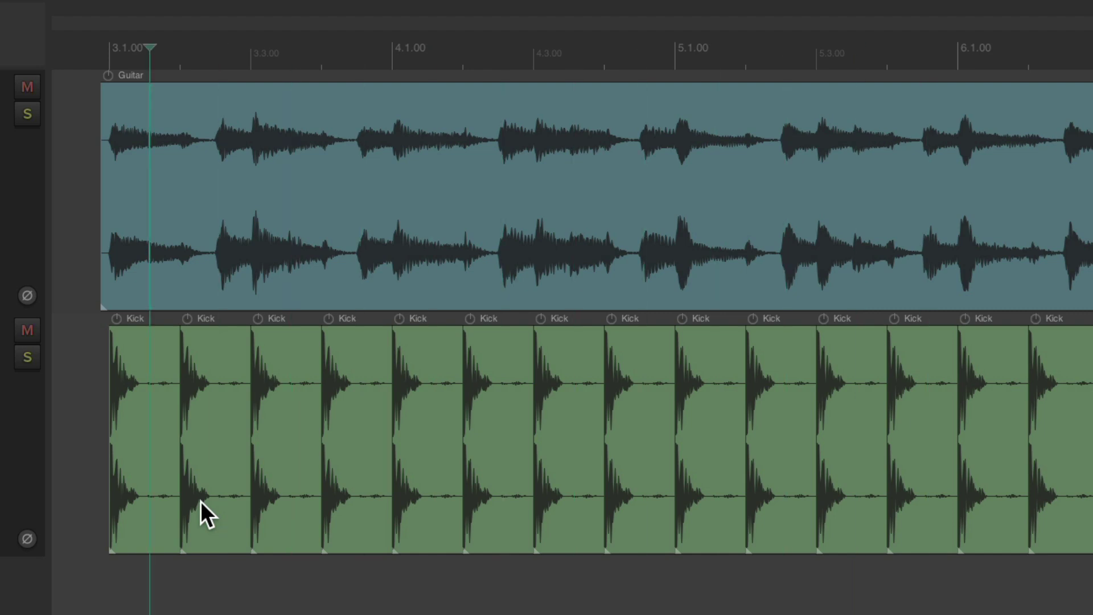
key(space)
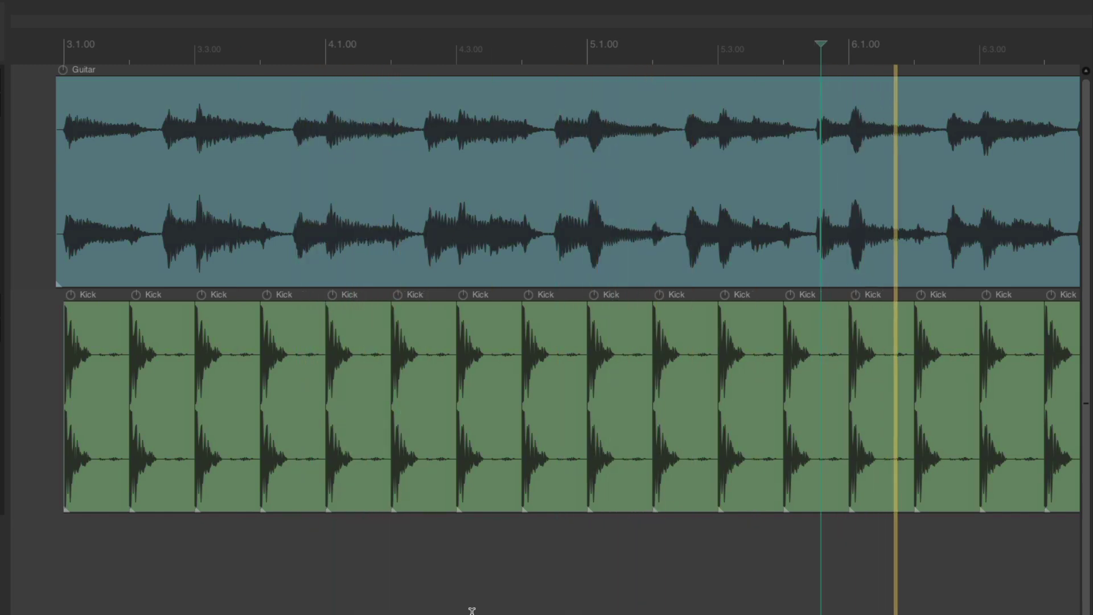
key(KP_Subtract)
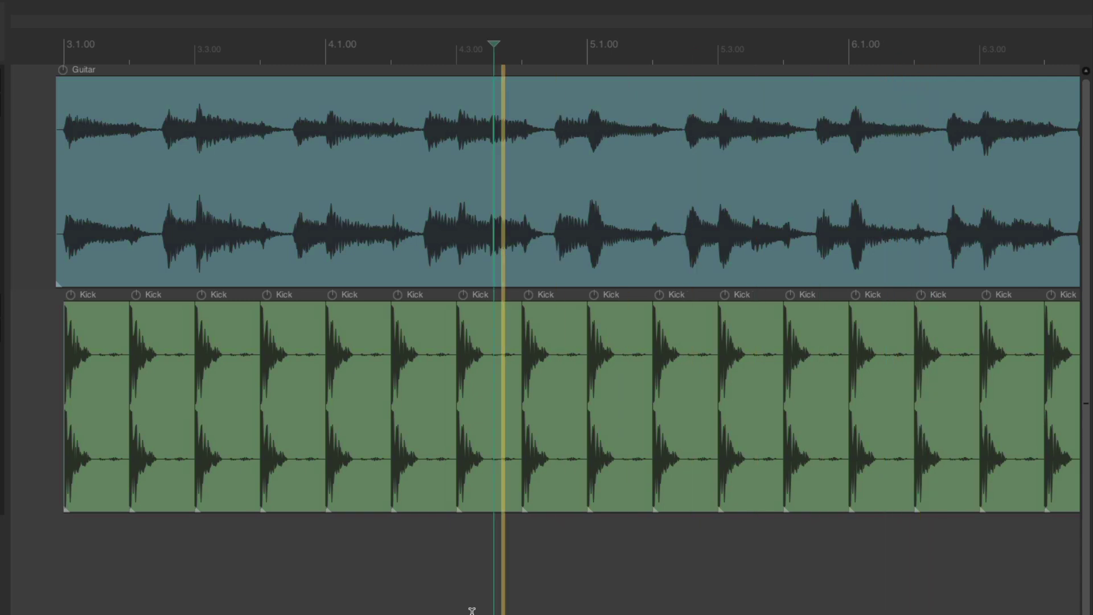
key(KP_Subtract)
key(KP_Subtract)
key(KP_Subtract)
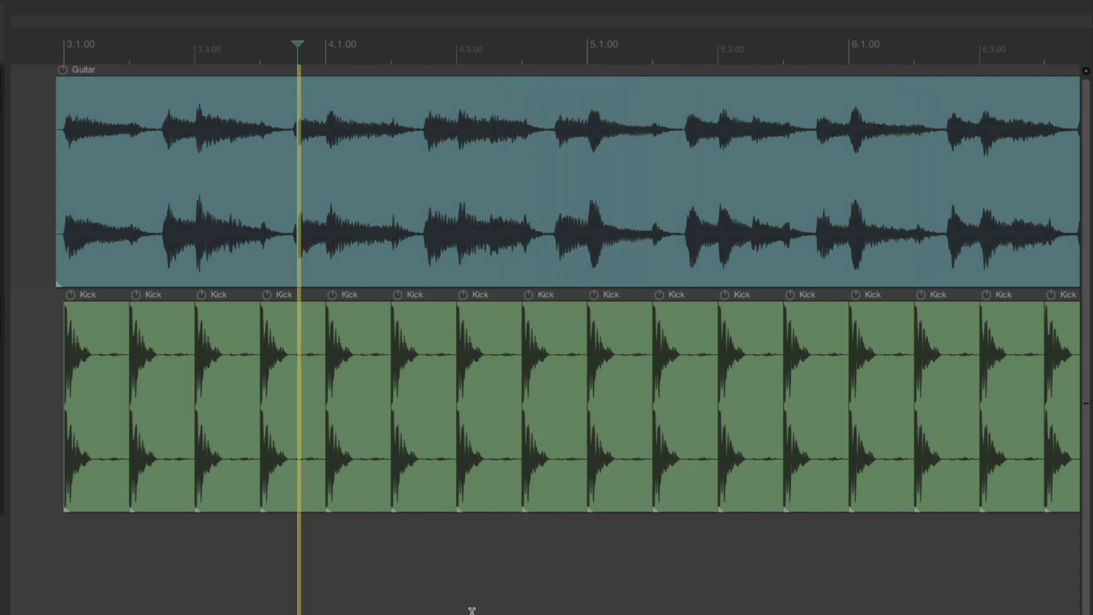
key(KP_Add)
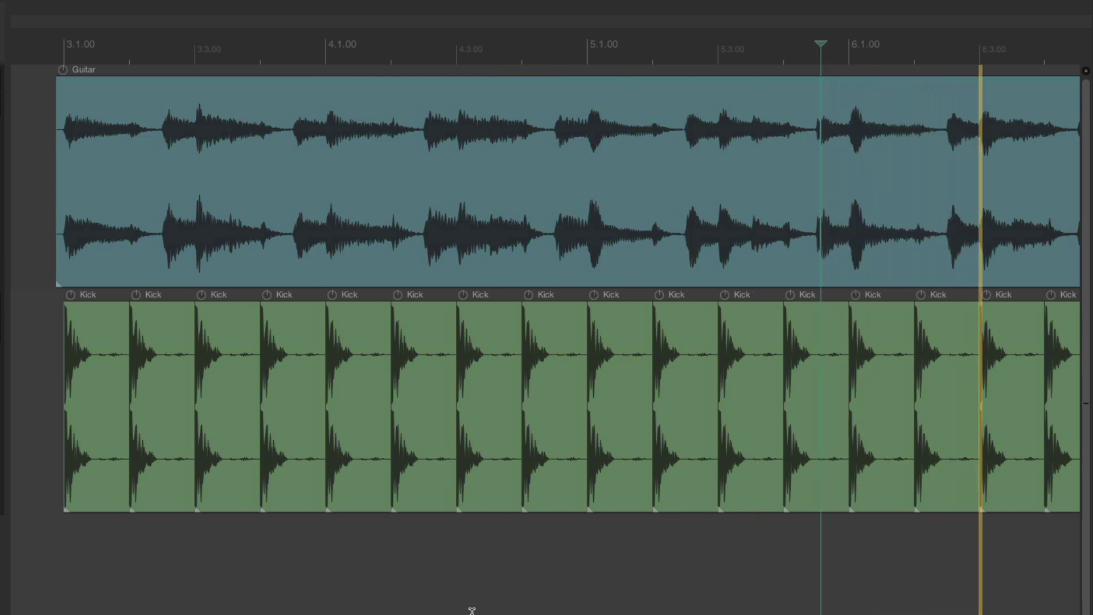
key(space)
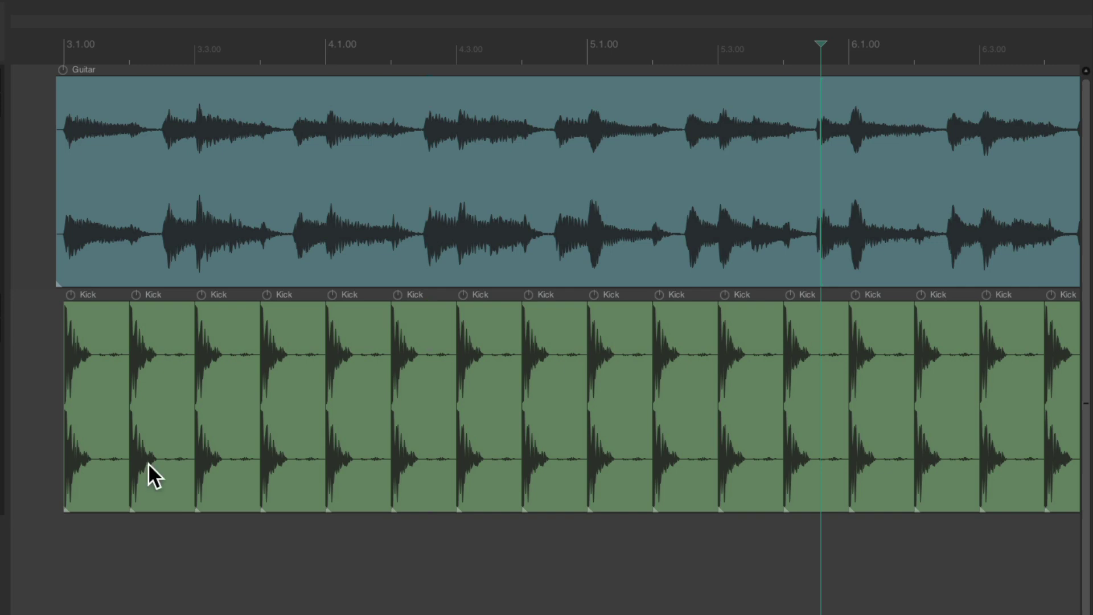
Step: Return the edit cursor to bar 3 and advance it beat by beat past bar 6 during playback
click(65, 46)
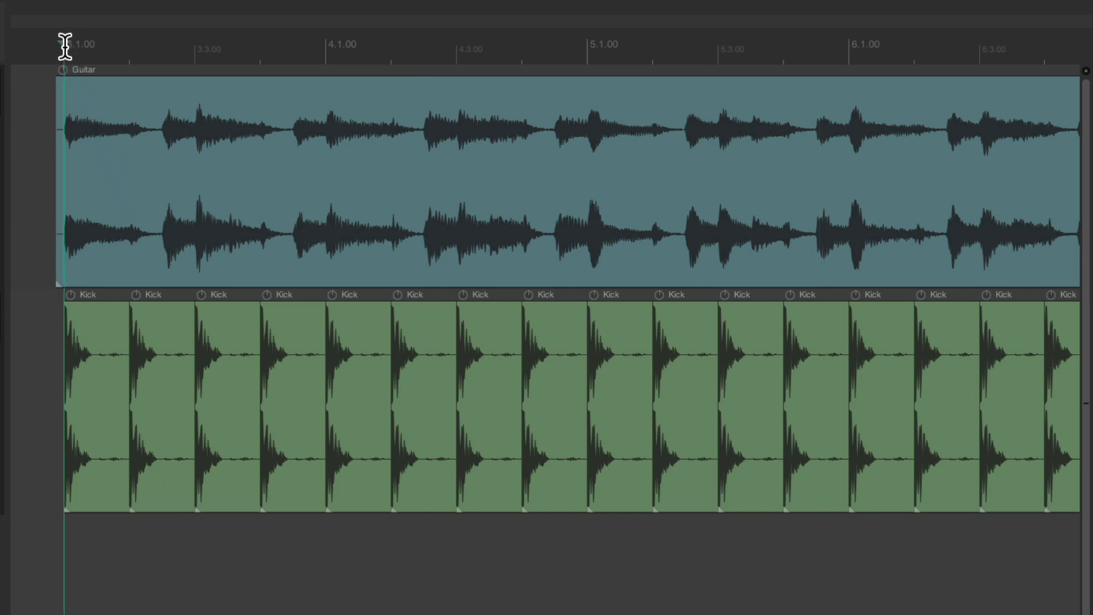
key(space)
key(space)
key(Right)
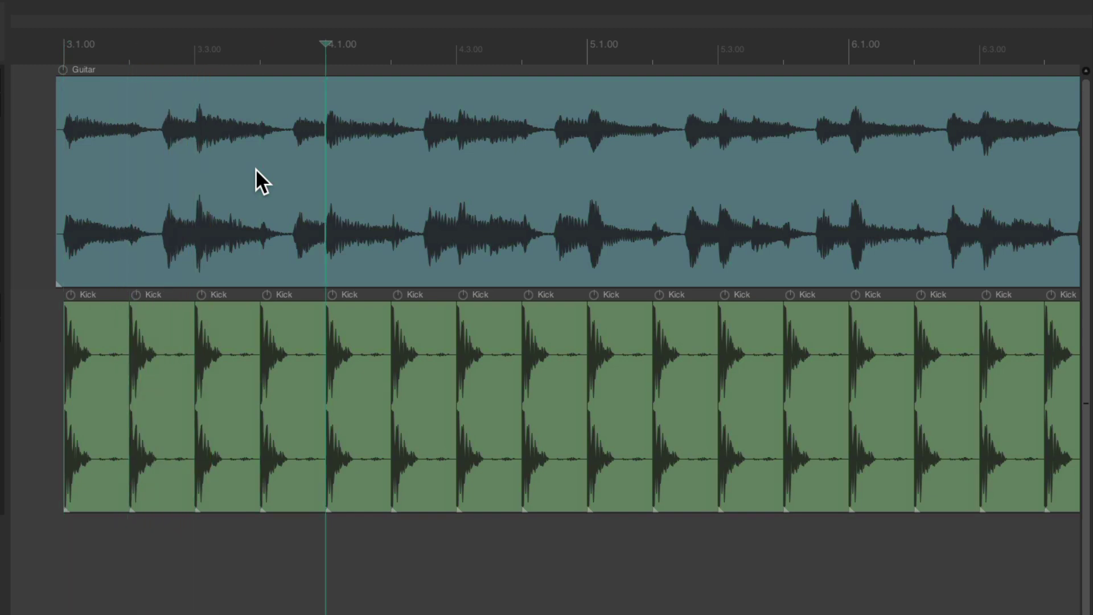
key(space)
key(space)
key(Right)
key(Right)
key(Right)
key(Right)
key(space)
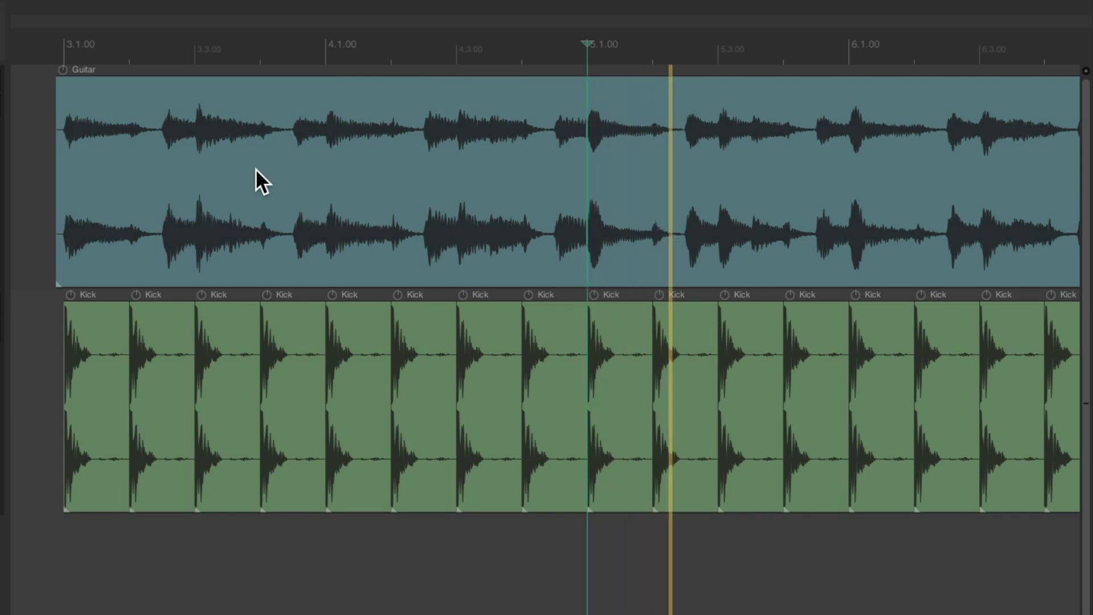
key(space)
key(Right)
key(Right)
key(Right)
key(Right)
key(Right)
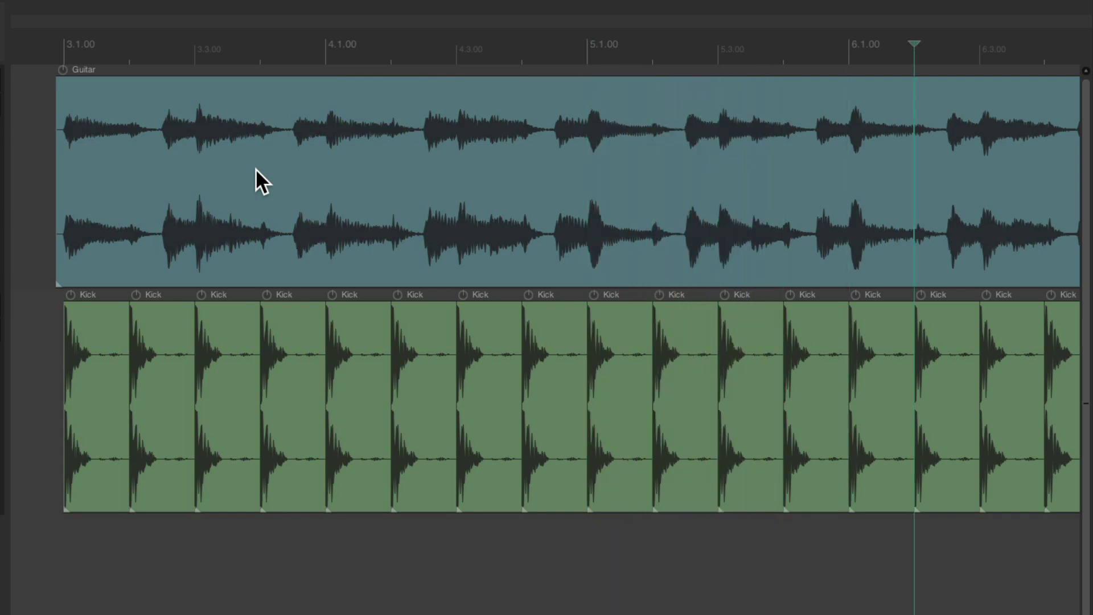
key(space)
key(space)
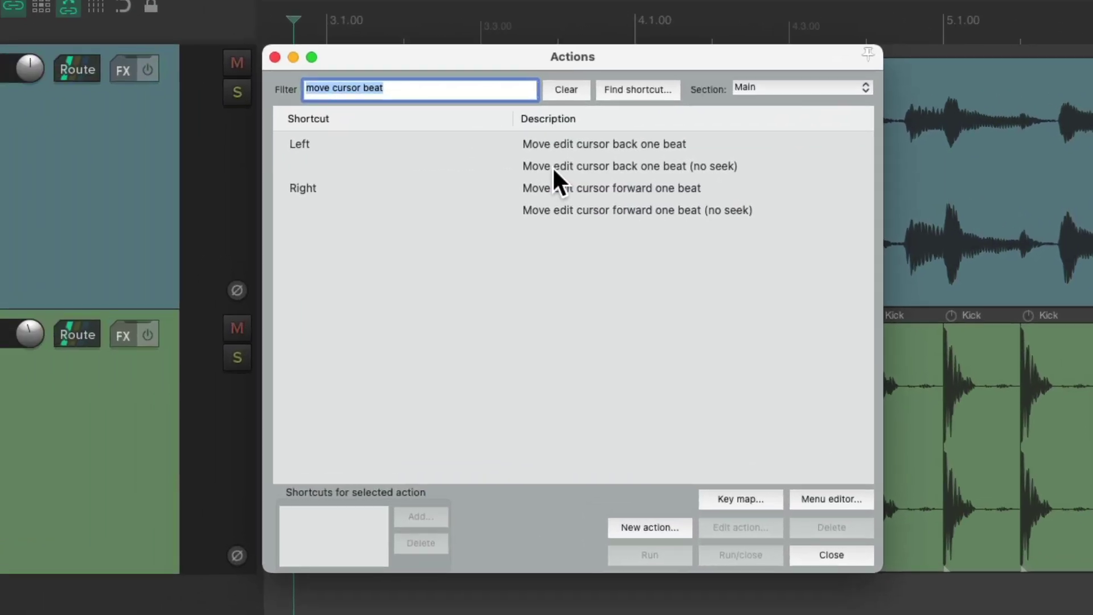
Step: Assign the Left key to the 'move edit cursor back one beat (no seek)' action
click(583, 167)
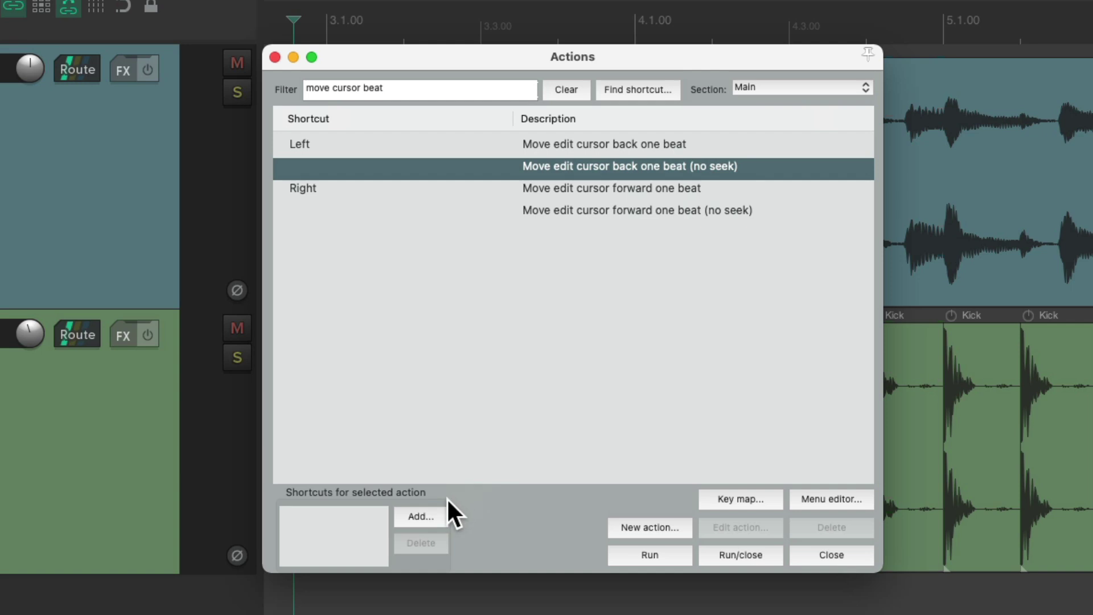
click(421, 514)
key(Left)
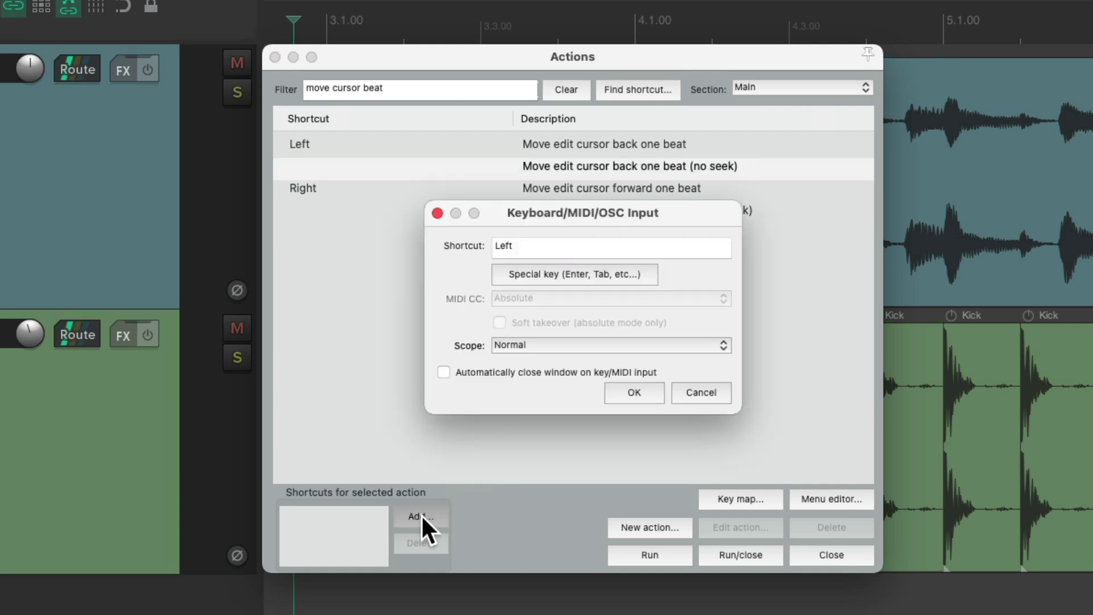
key(Return)
Step: Assign the Right key to the 'move edit cursor forward one beat (no seek)' action, closing the Actions list
click(593, 210)
click(415, 512)
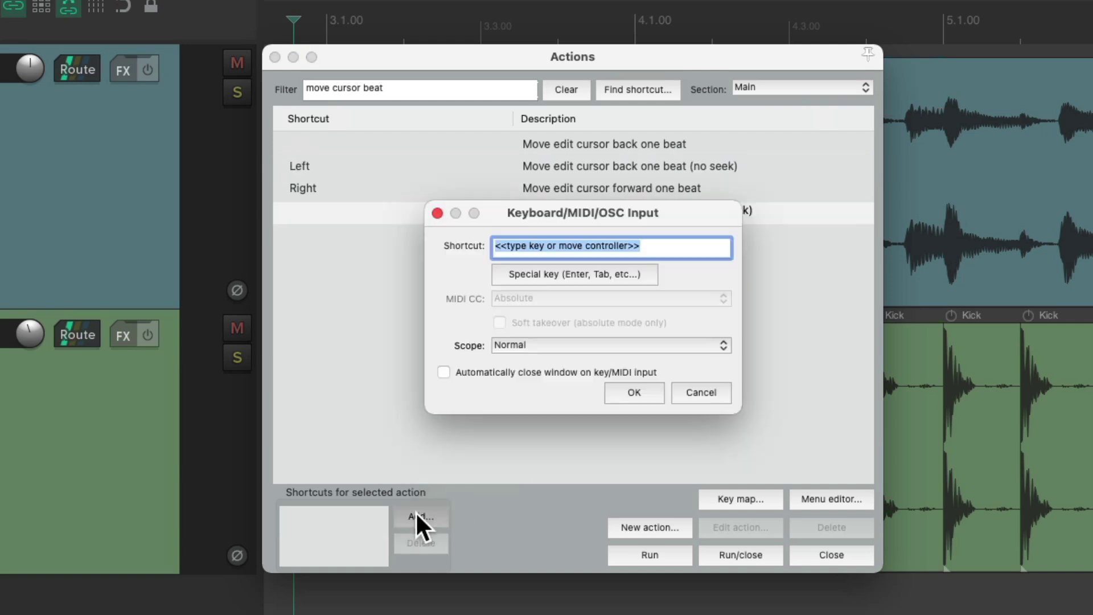
key(Right)
key(Return)
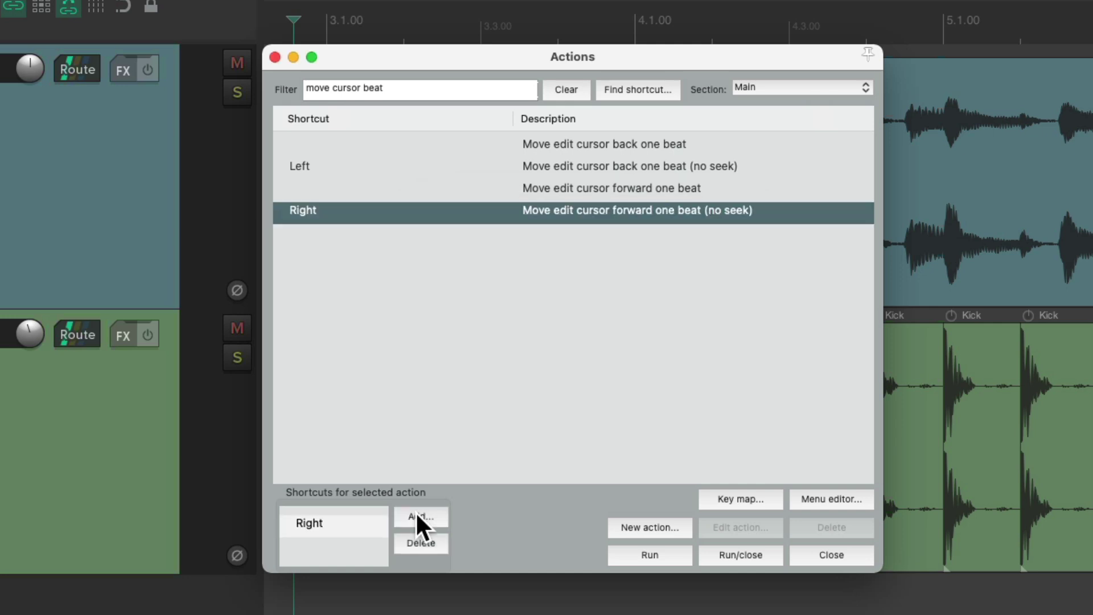
key(Escape)
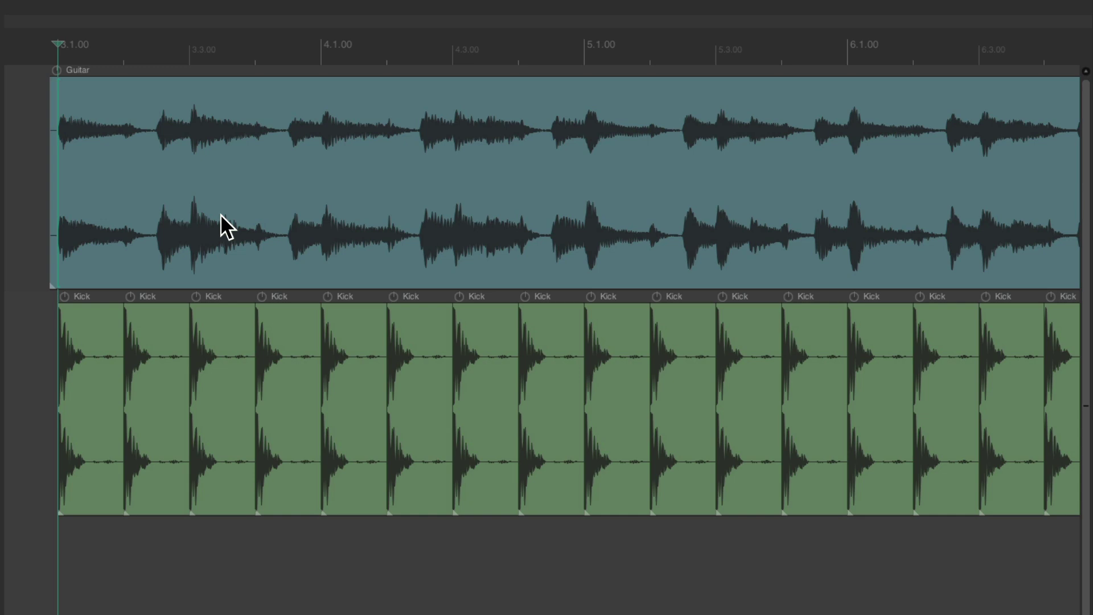
Step: Step the edit cursor back and forward one beat with Left/Right, with and without playback, ending near 4.4
key(Right)
key(Right)
key(Right)
key(Right)
key(Right)
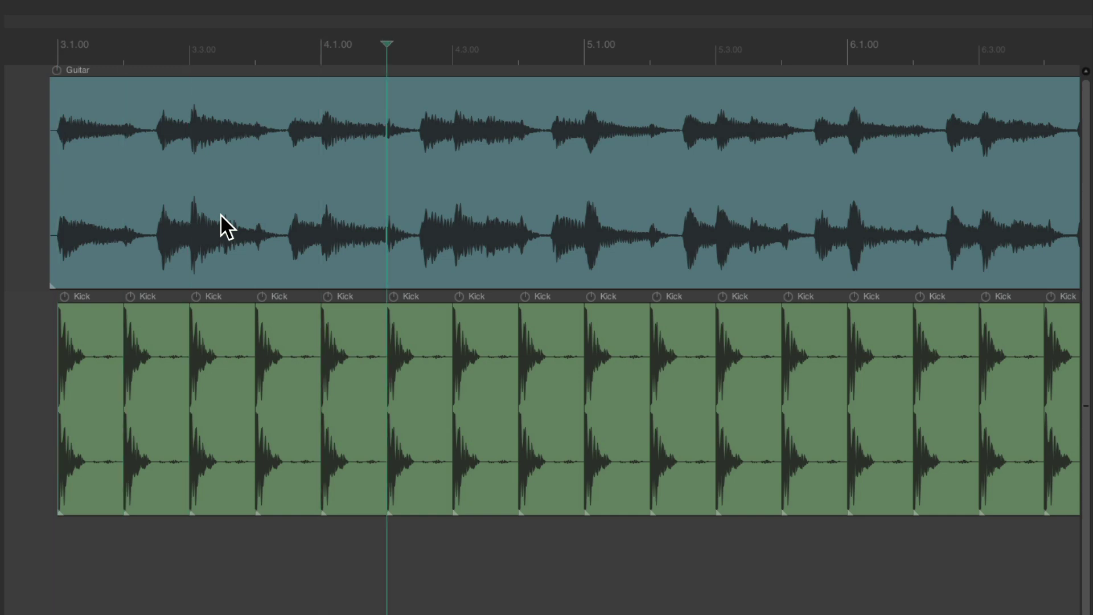
key(space)
key(Left)
key(Left)
key(Left)
key(Left)
key(Left)
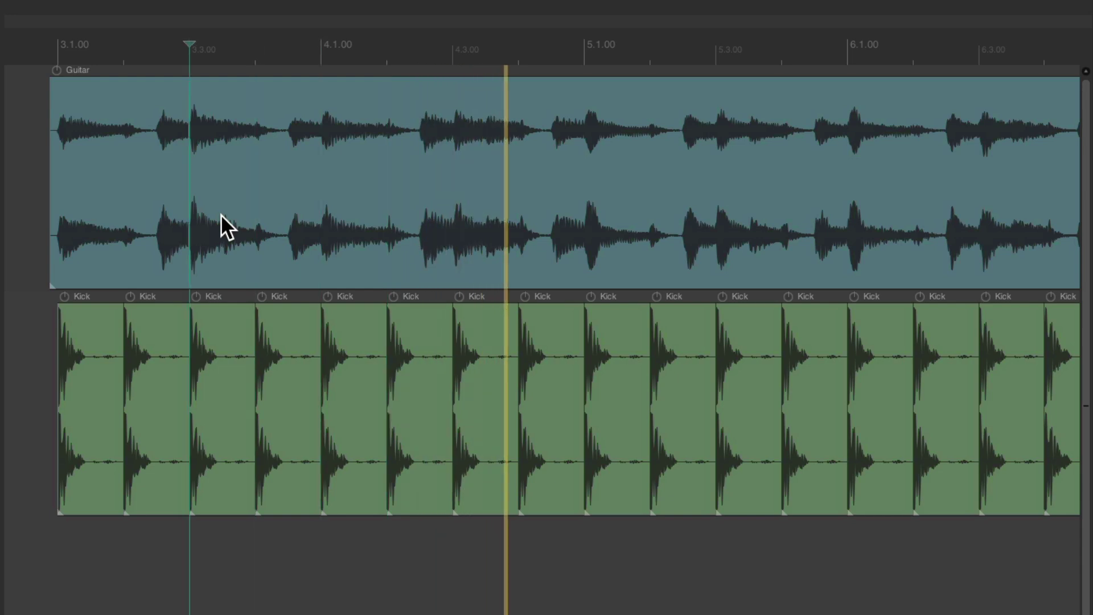
key(space)
key(space)
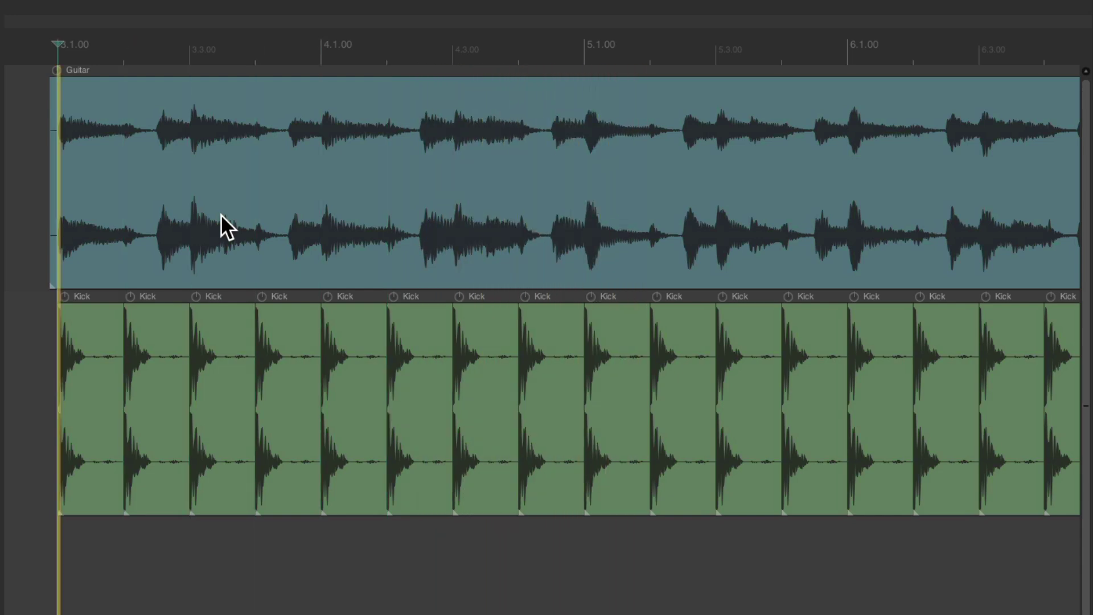
key(Right)
key(Right)
key(Right)
key(Right)
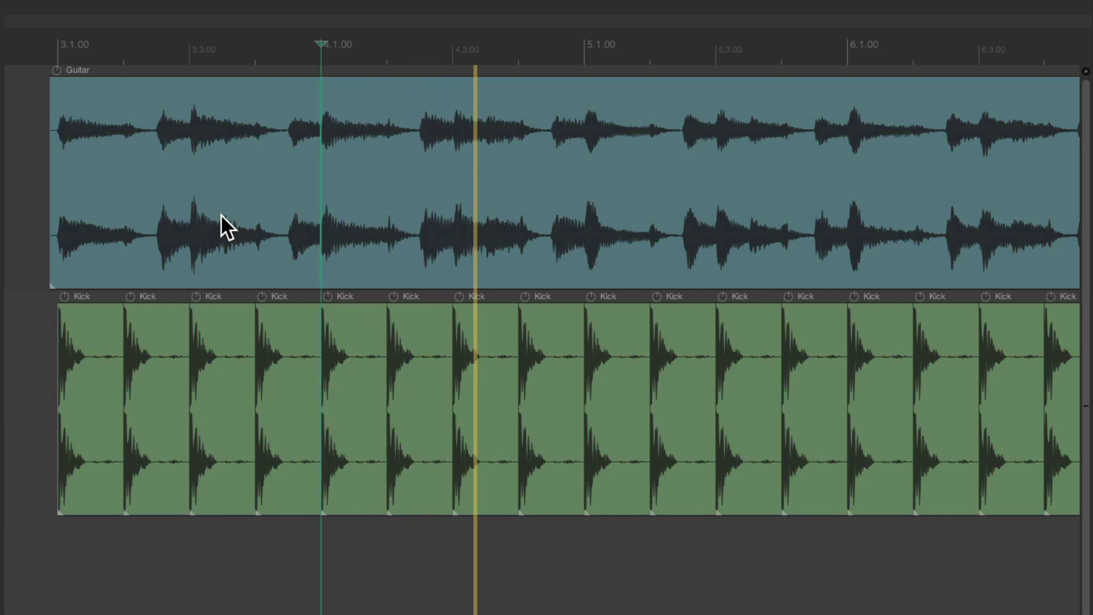
key(space)
key(Right)
key(Right)
key(Right)
key(Right)
key(Right)
key(Right)
key(Right)
key(Right)
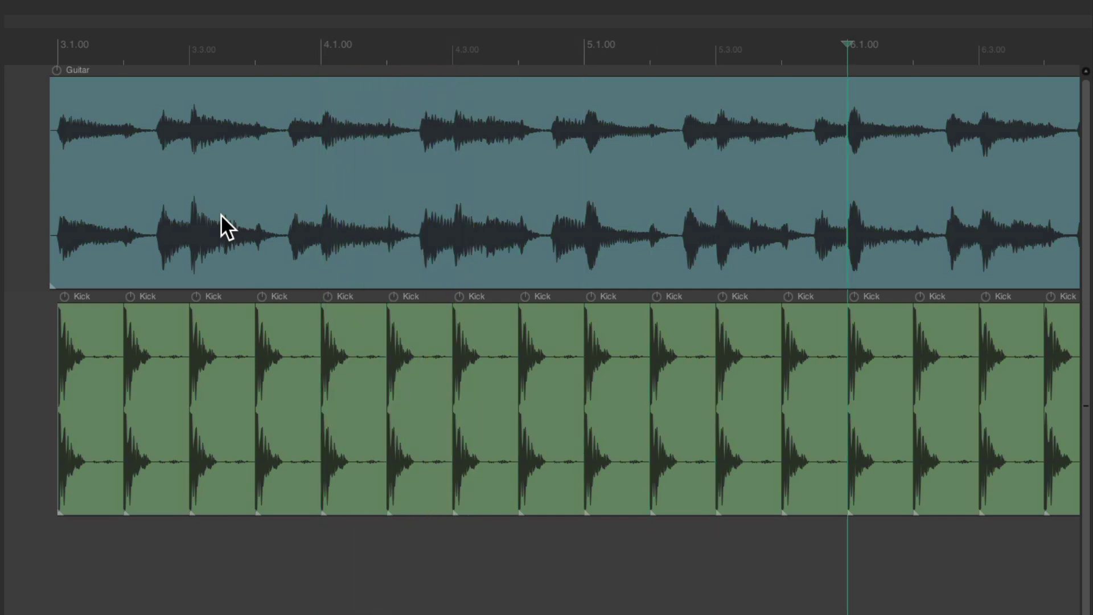
key(Left)
key(Left)
key(Left)
key(Left)
key(Left)
key(Left)
key(Left)
key(Left)
key(Left)
key(Left)
key(Left)
key(Right)
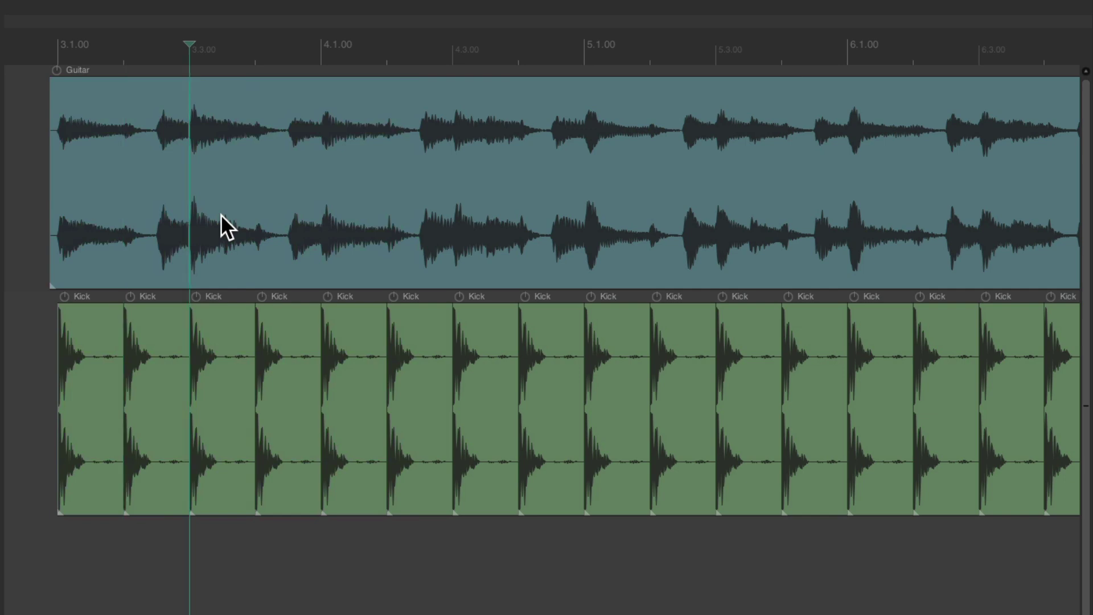
key(Right)
key(Right)
key(Right)
key(Right)
key(Right)
key(Right)
key(Right)
key(Right)
key(Right)
key(Right)
key(Left)
key(Left)
key(Left)
key(Left)
key(Left)
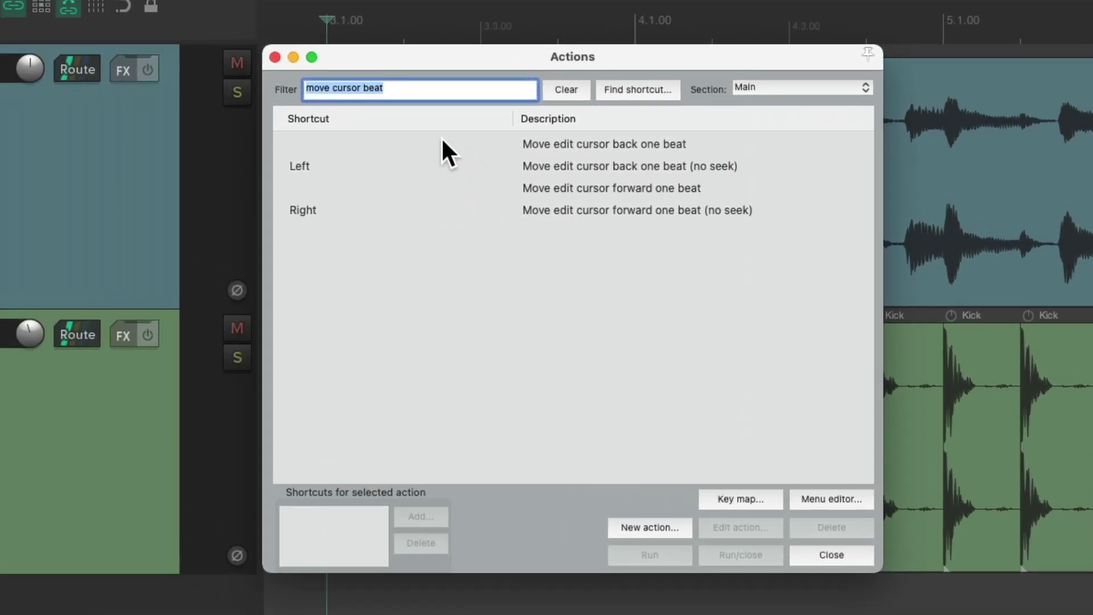
Step: Filter the actions by 'measure' and bind Left to 'Move edit cursor back one measure'
double_click(373, 87)
text(measure)
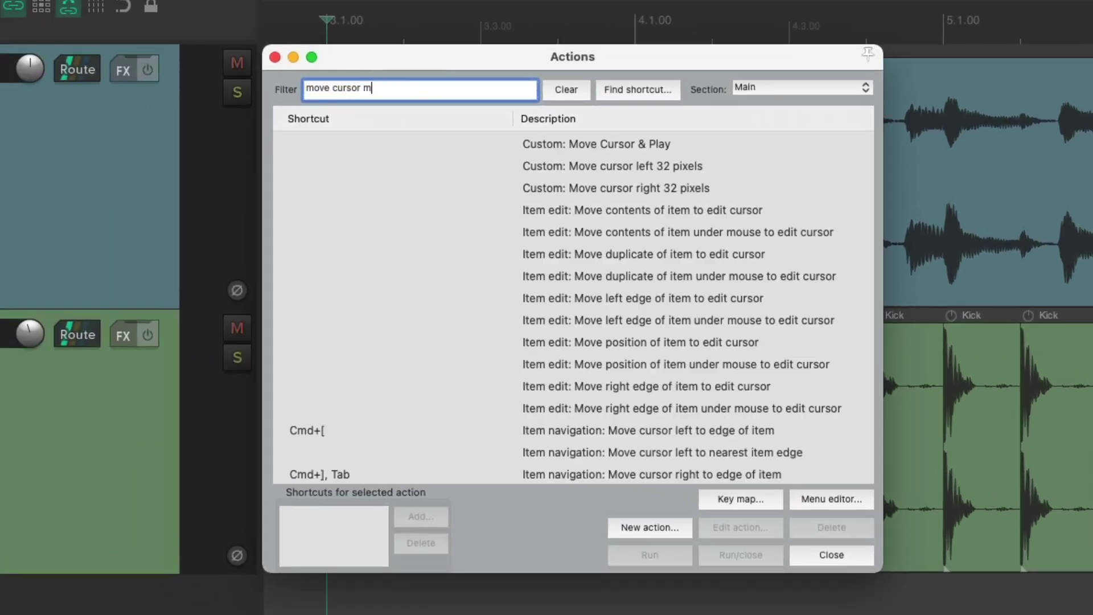
click(558, 153)
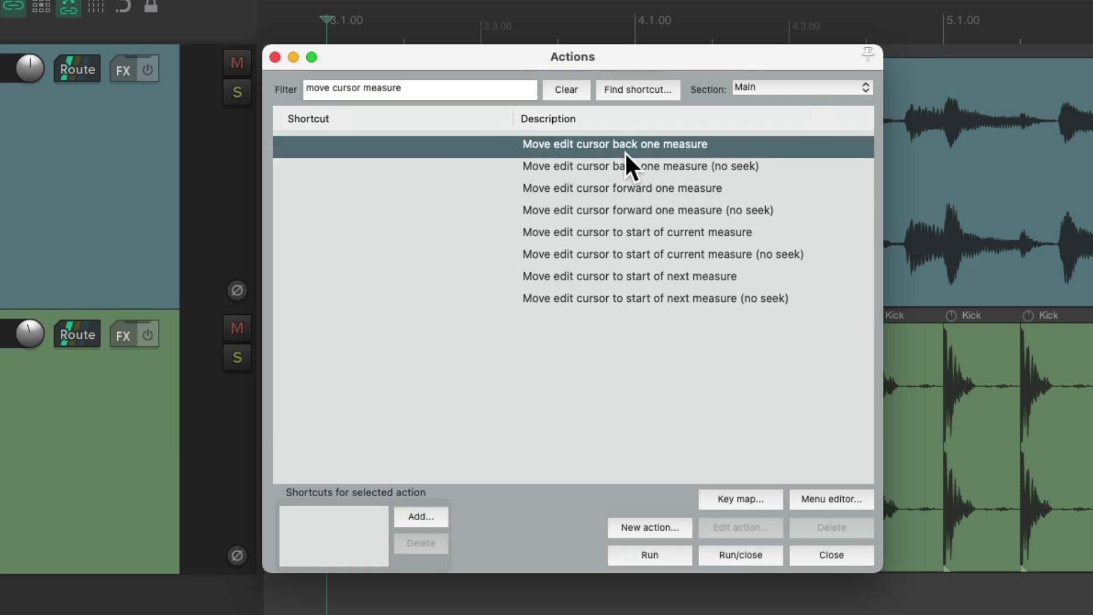
click(686, 167)
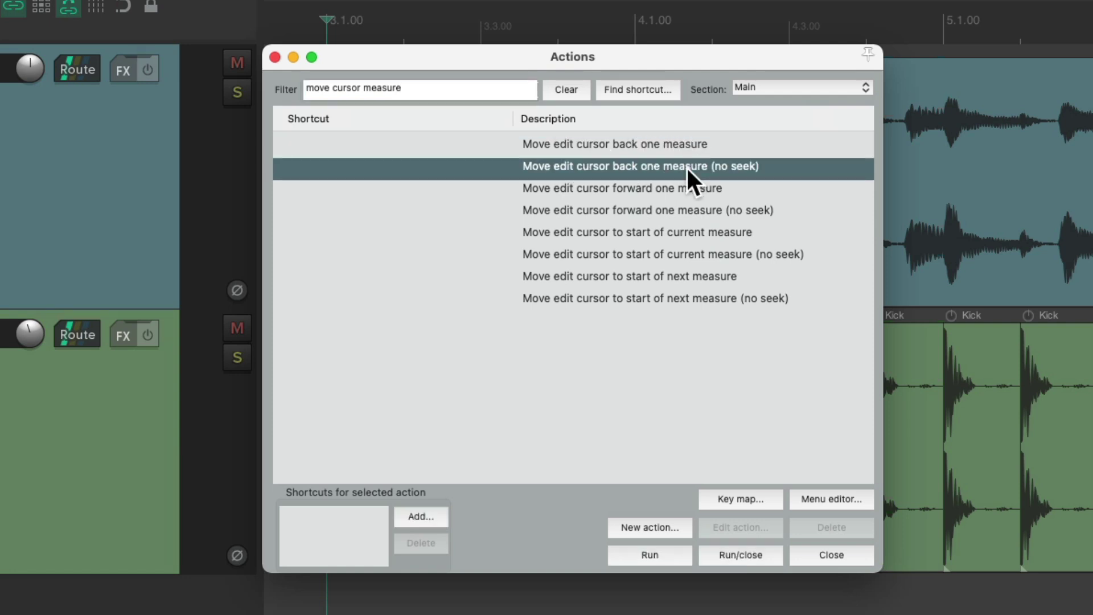
click(679, 143)
click(428, 512)
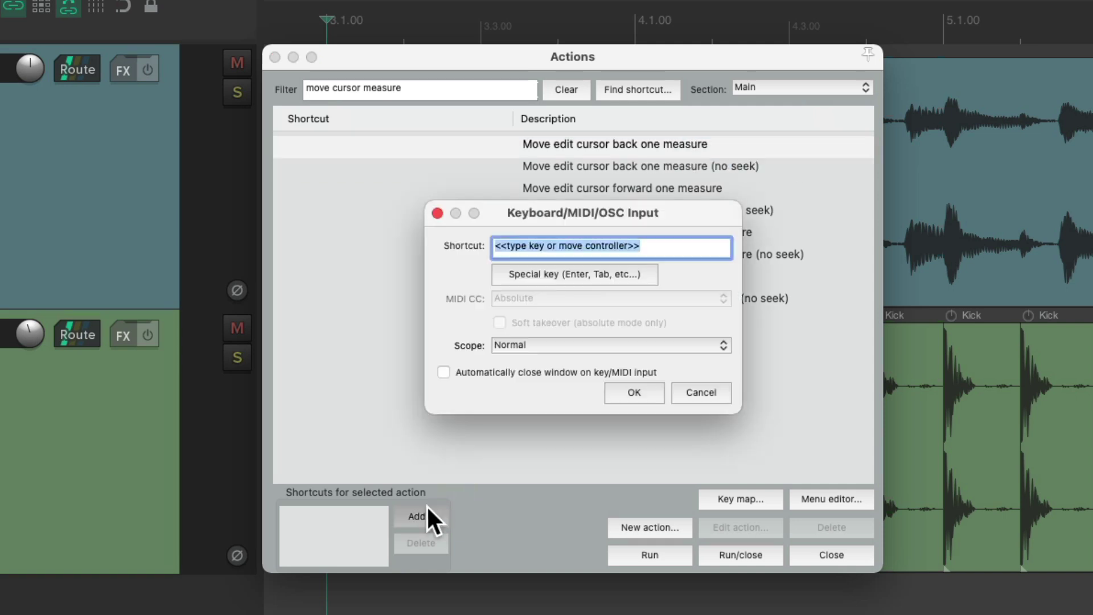
key(Left)
key(Return)
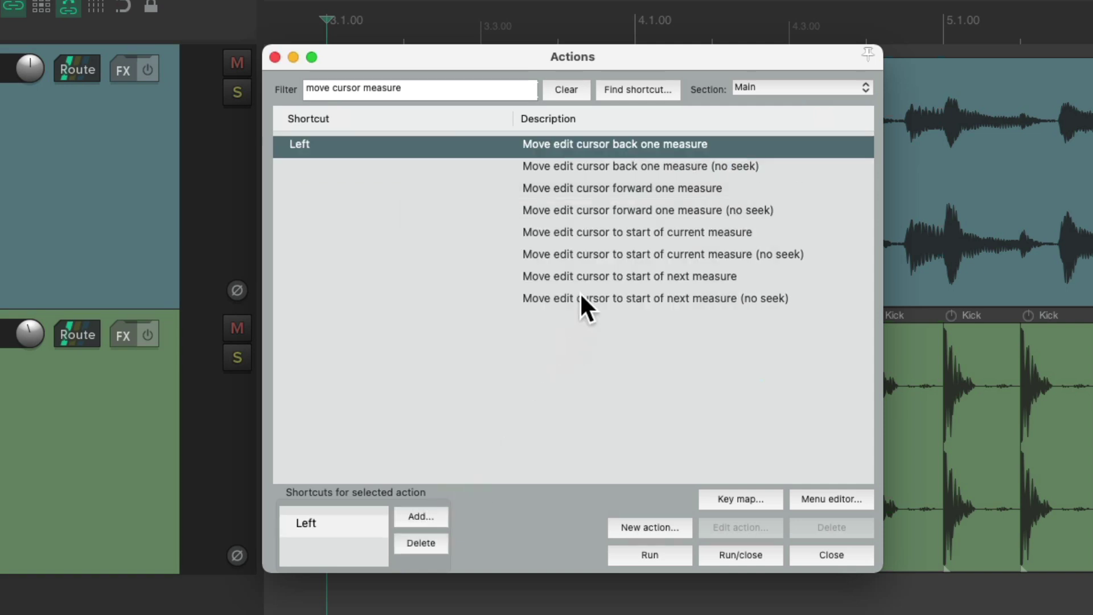
Step: Bind Right to 'Move edit cursor forward one measure' and close the Actions list
click(615, 188)
click(421, 509)
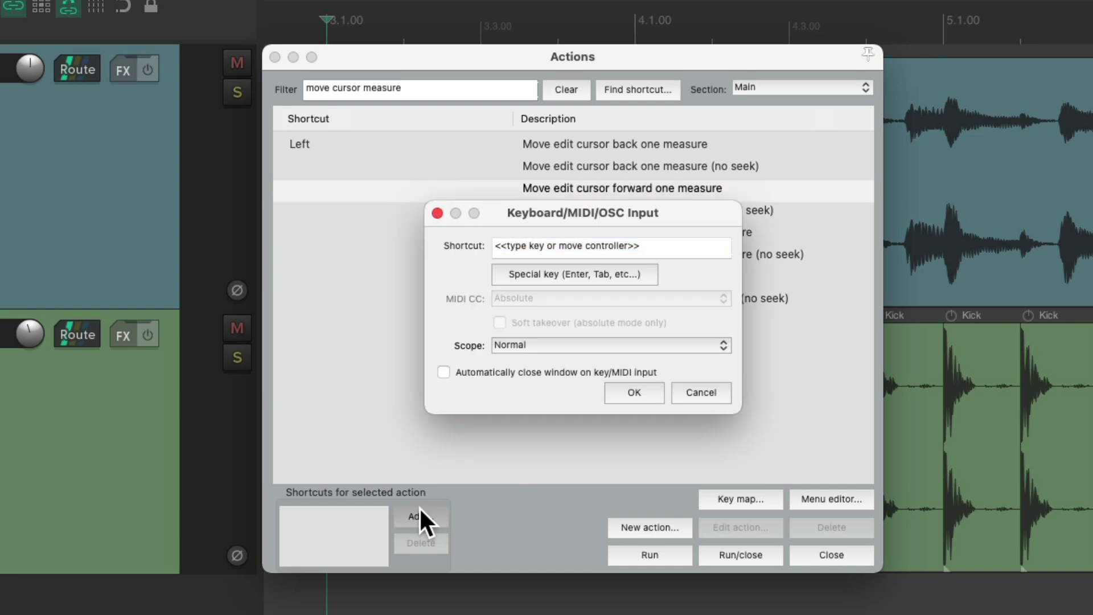
key(Right)
key(Return)
key(Escape)
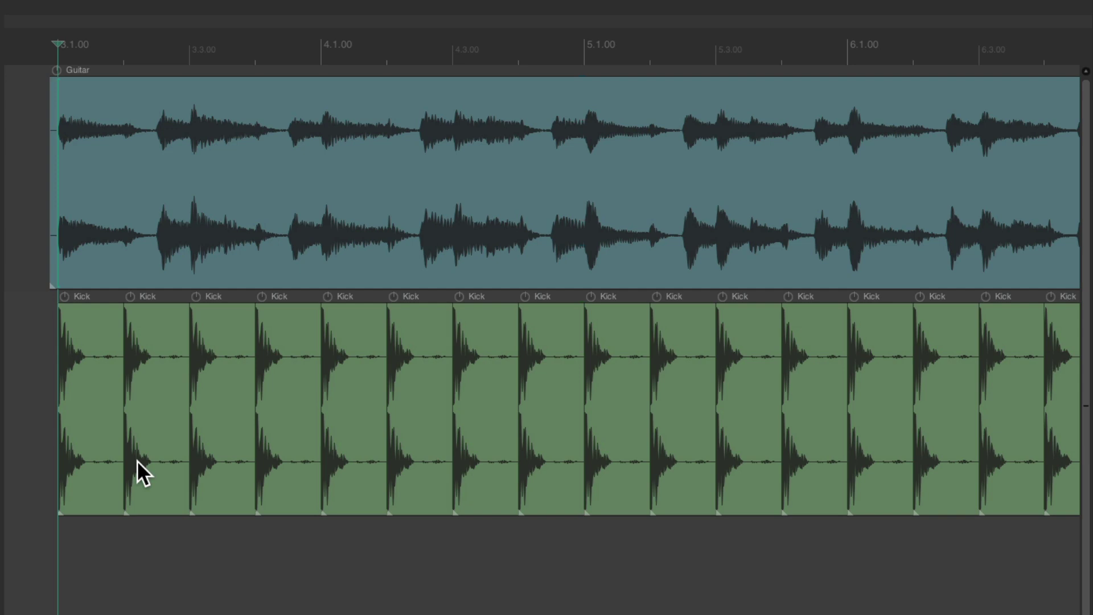
key(space)
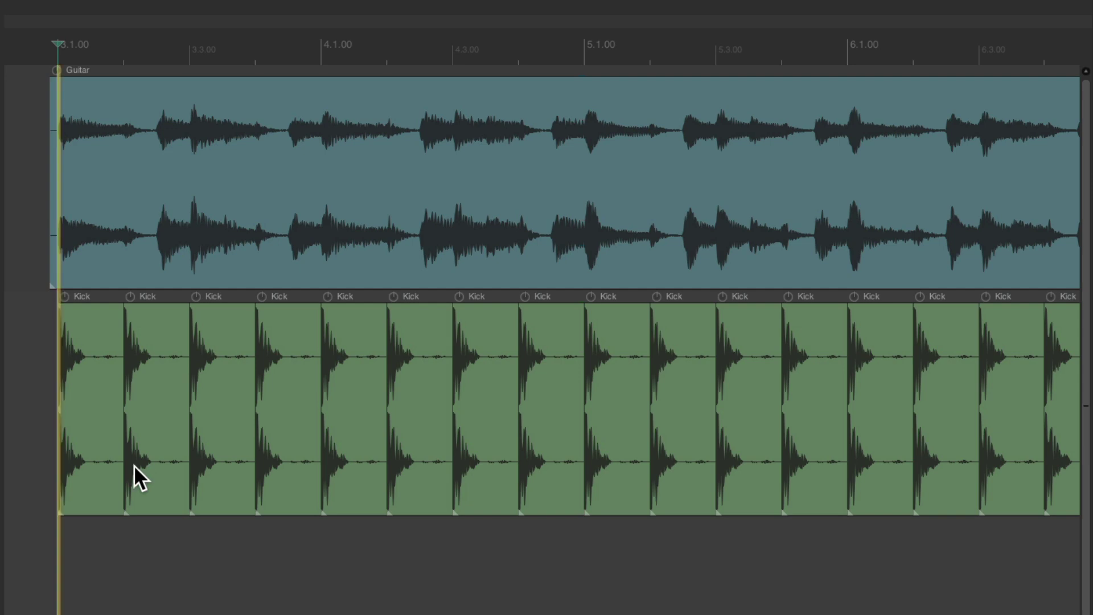
key(Right)
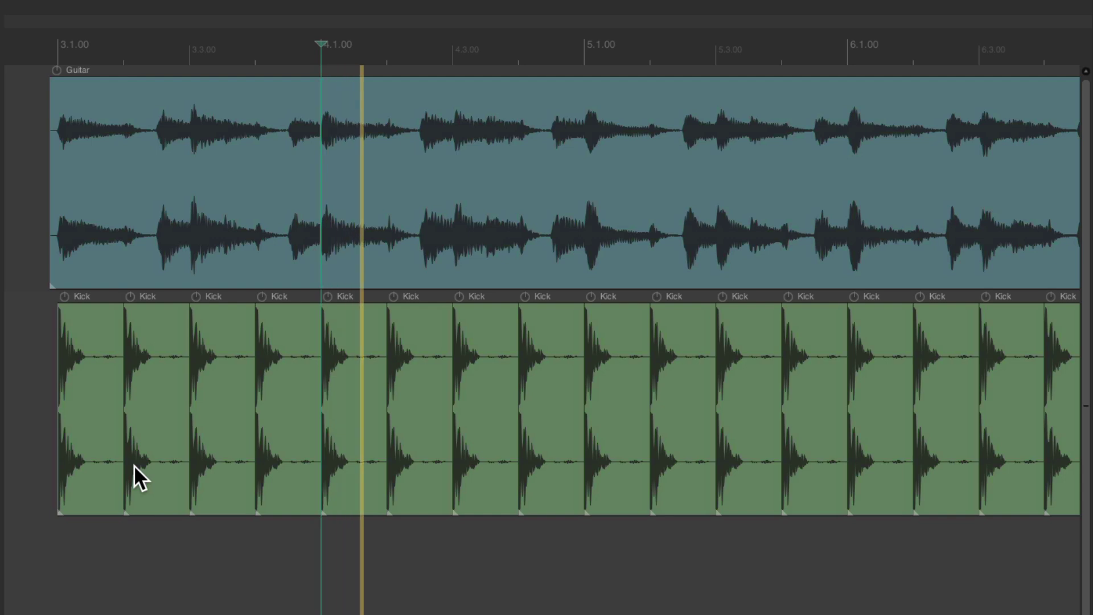
key(Right)
key(Right)
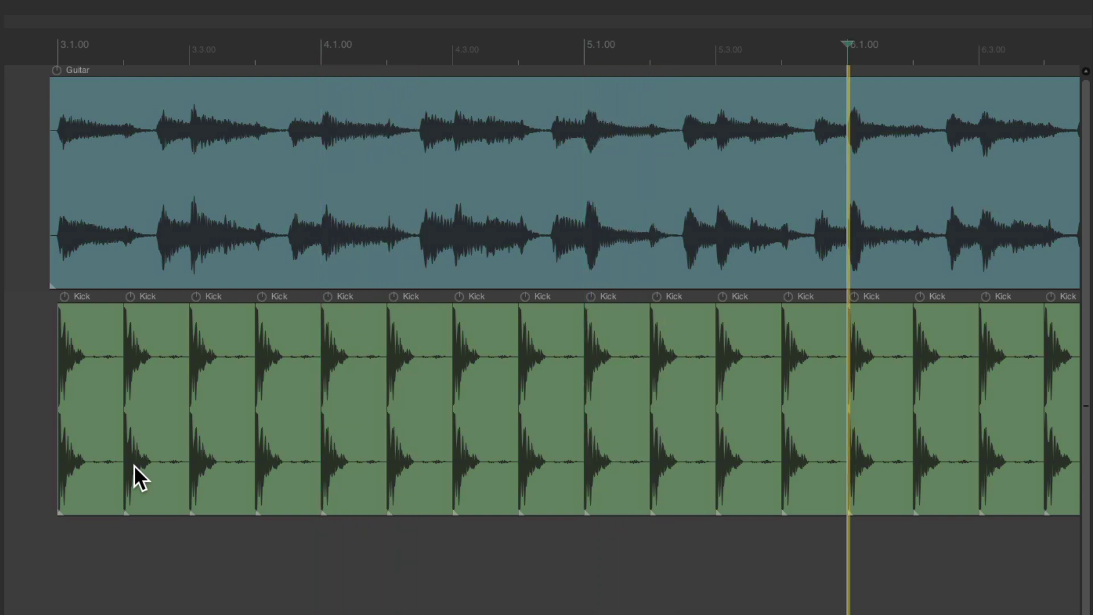
key(Left)
key(Left)
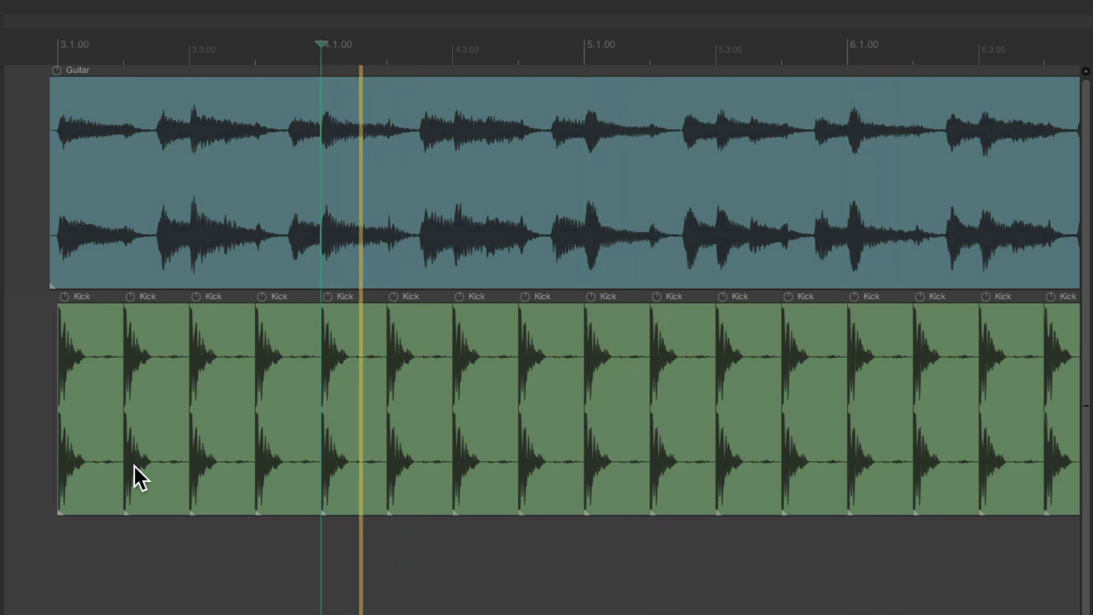
key(Left)
key(space)
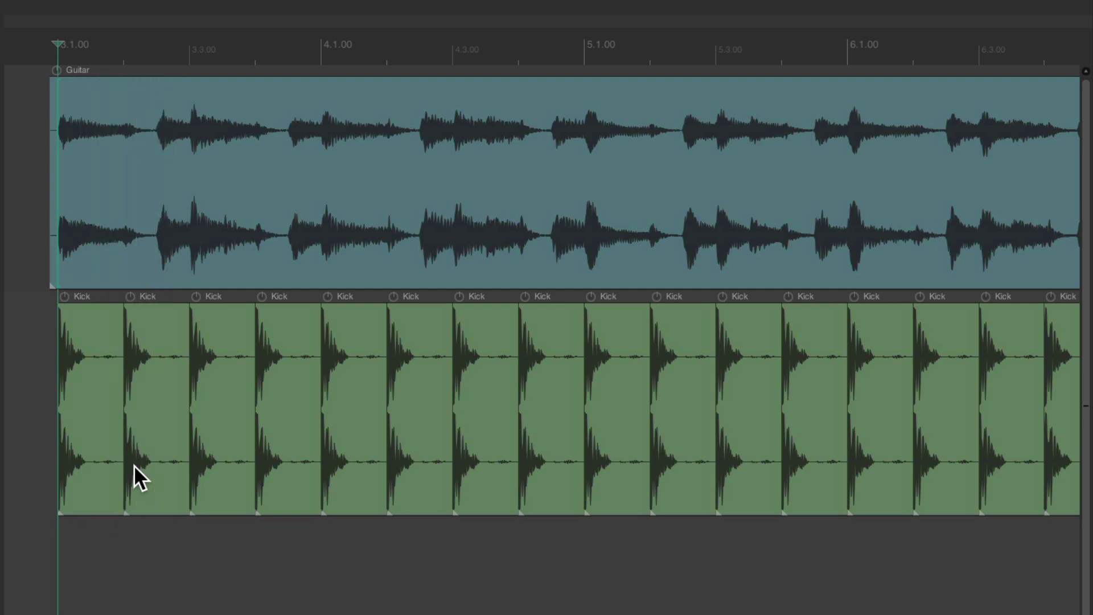
key(Right)
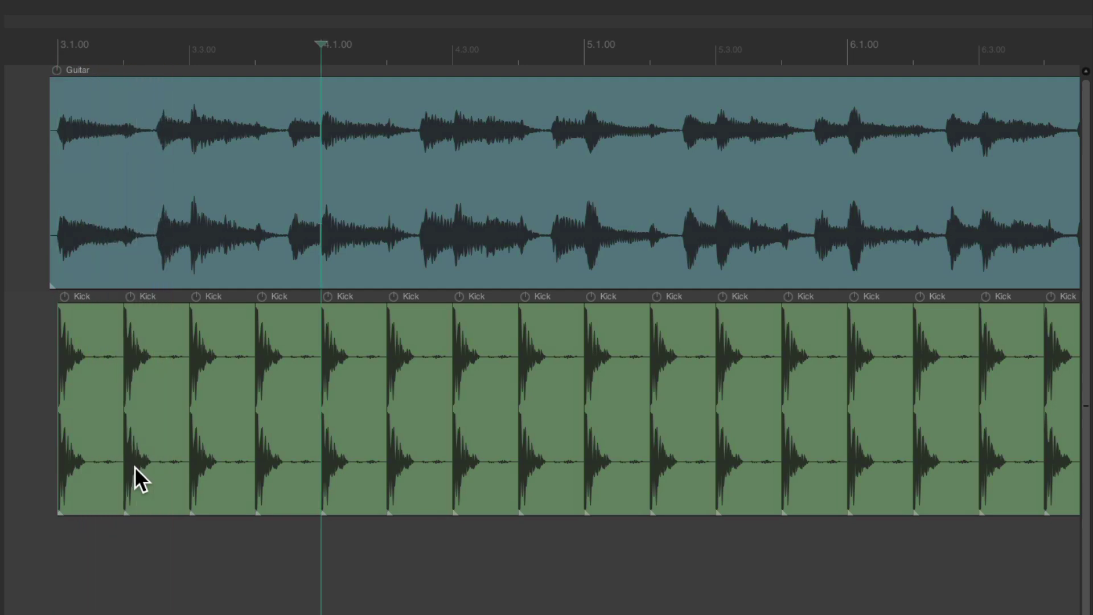
key(Right)
key(Right)
key(Left)
key(Left)
key(Left)
key(Right)
key(Right)
key(Right)
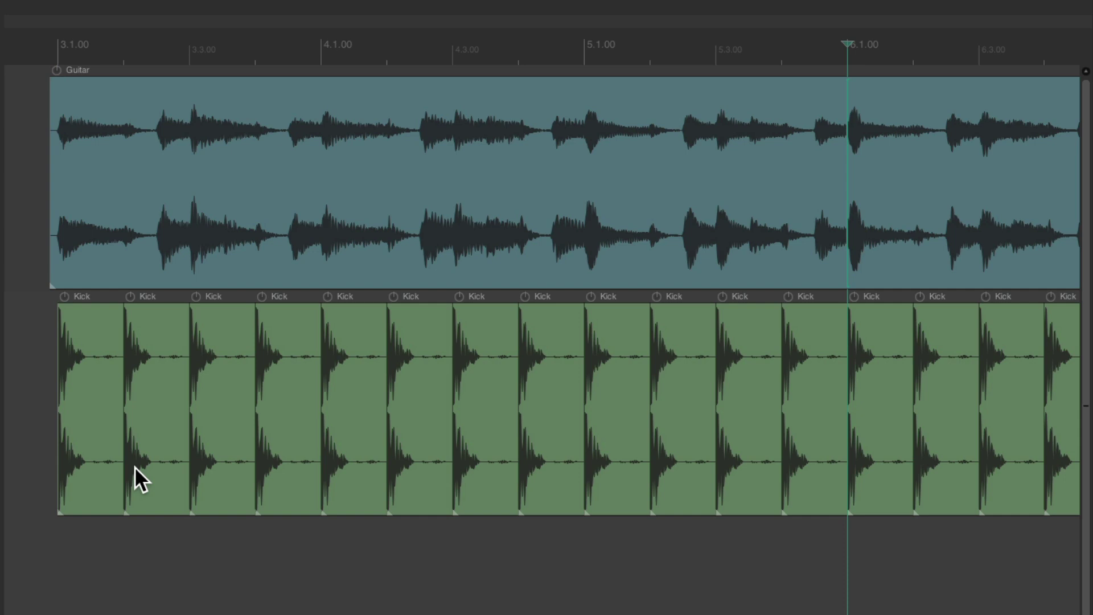
key(Left)
key(Left)
key(Left)
key(Right)
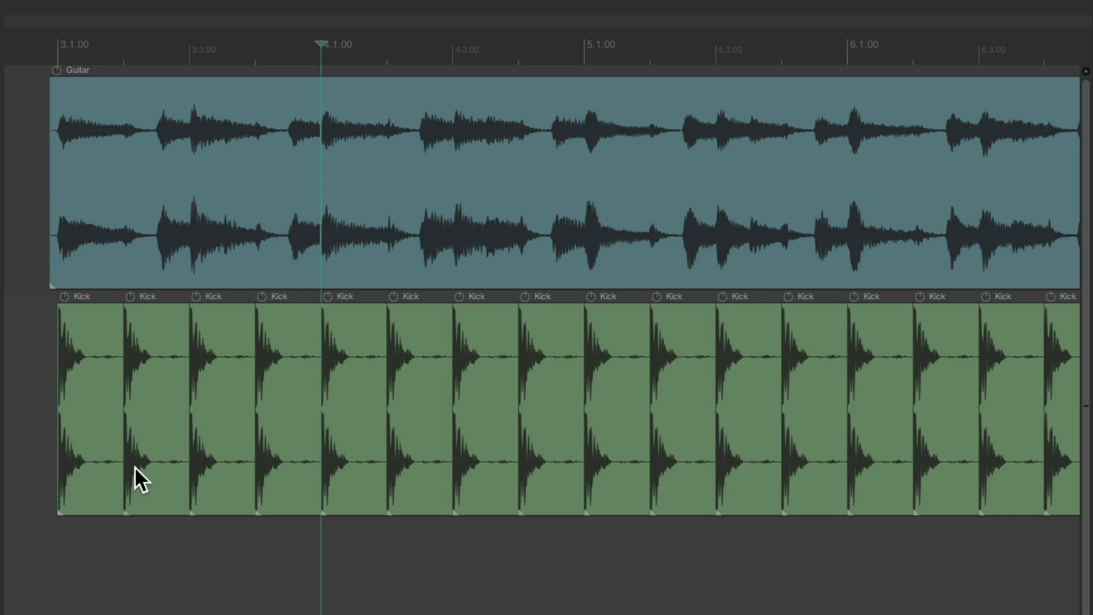
key(Right)
key(Right)
key(Left)
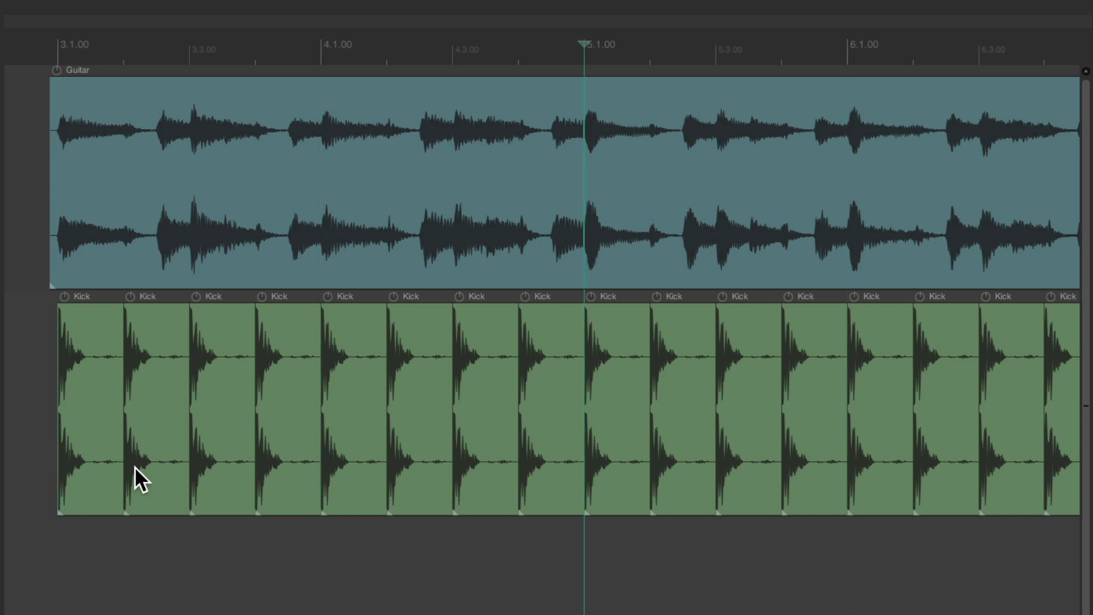
key(Left)
key(Left)
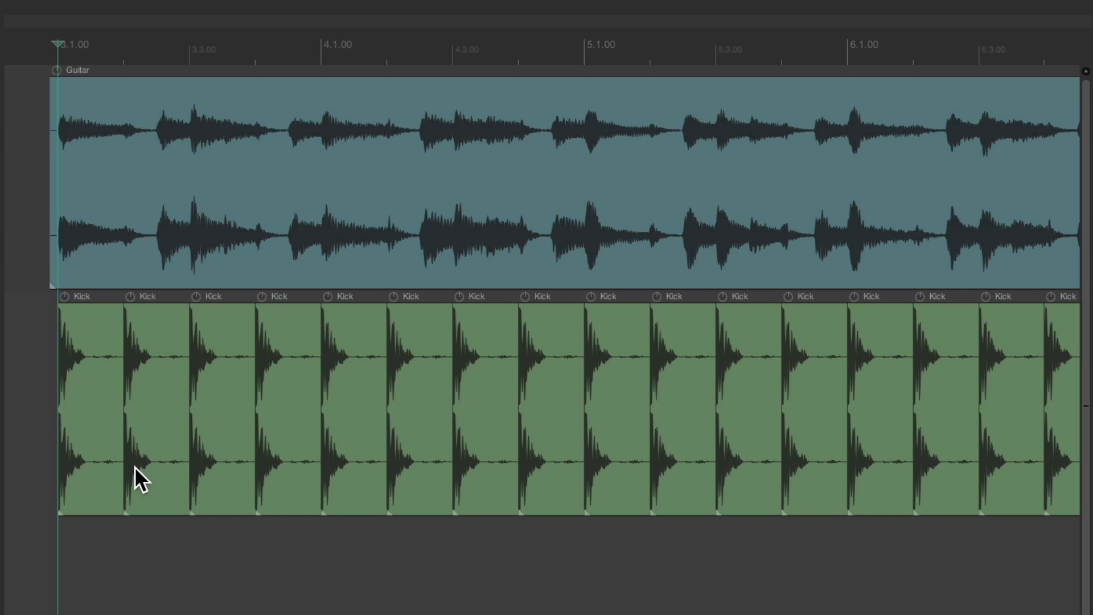
key(space)
key(Right)
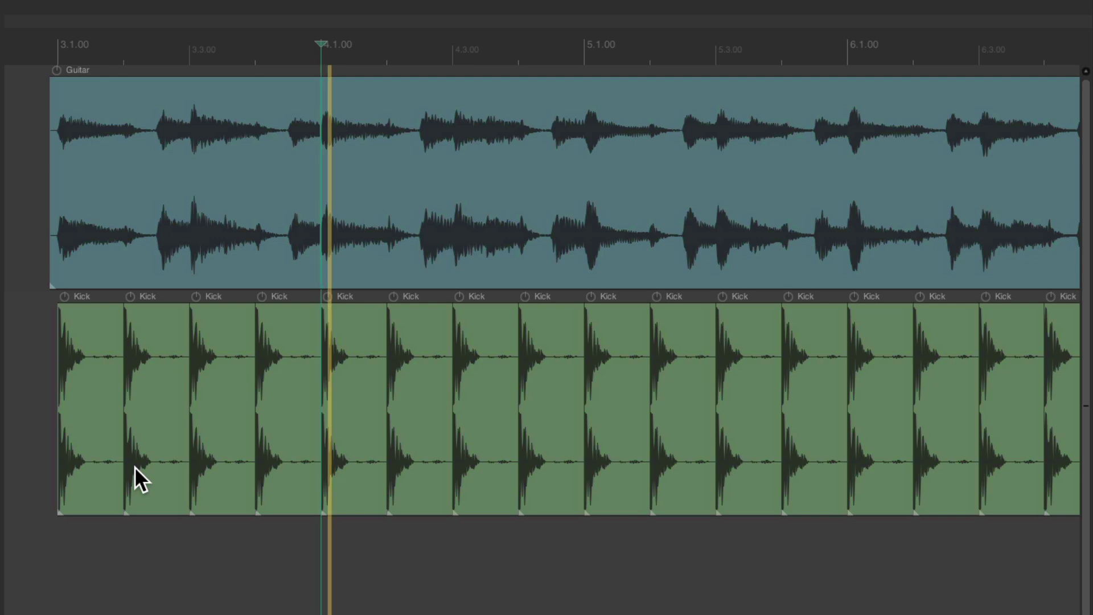
key(Right)
key(Right)
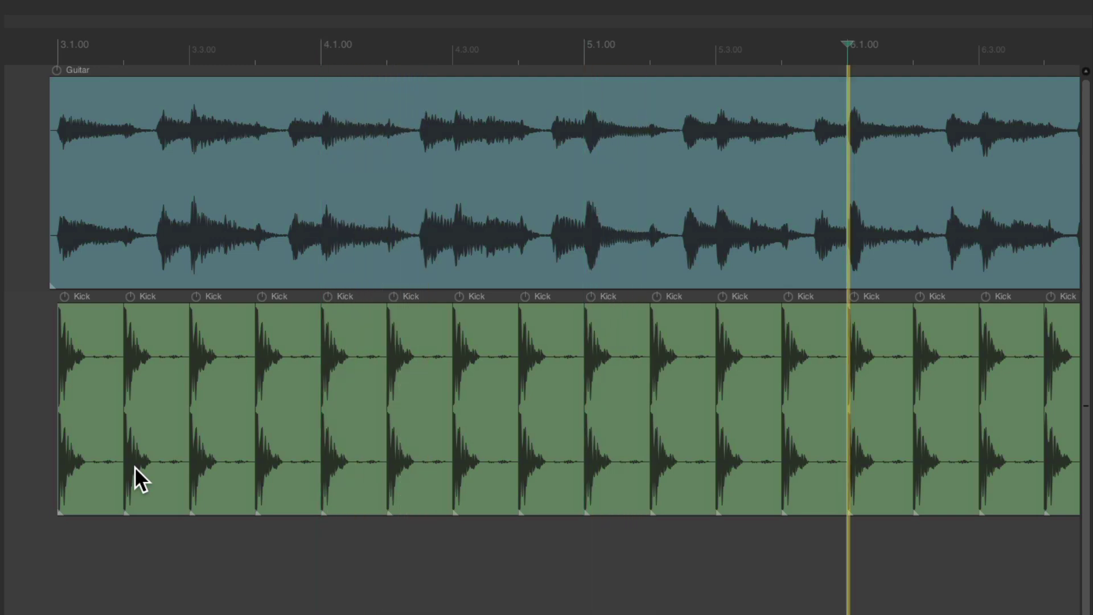
key(Left)
key(Left)
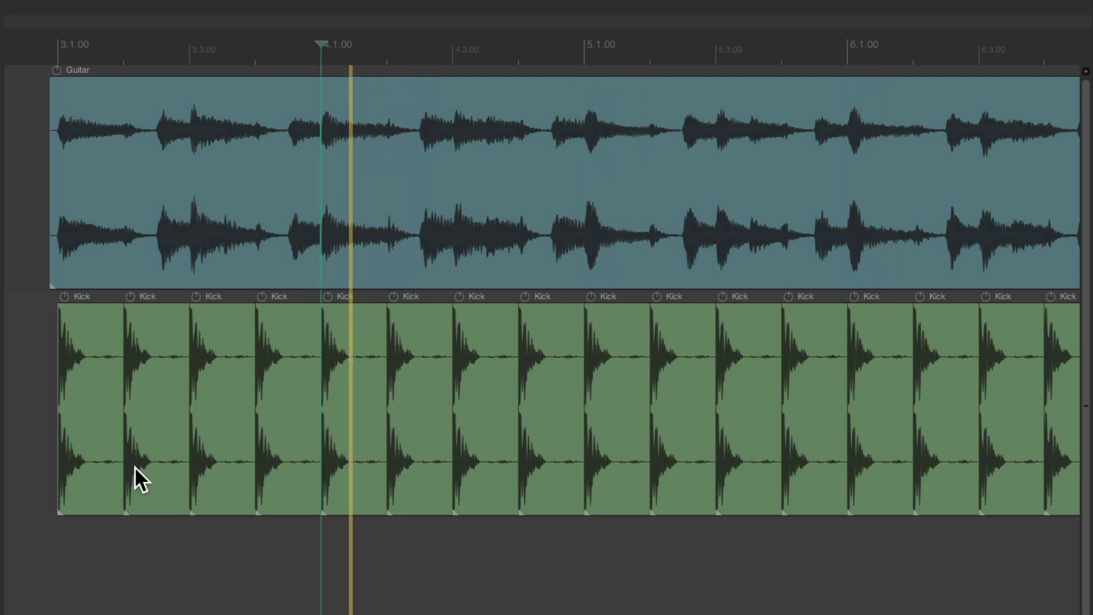
key(Left)
key(space)
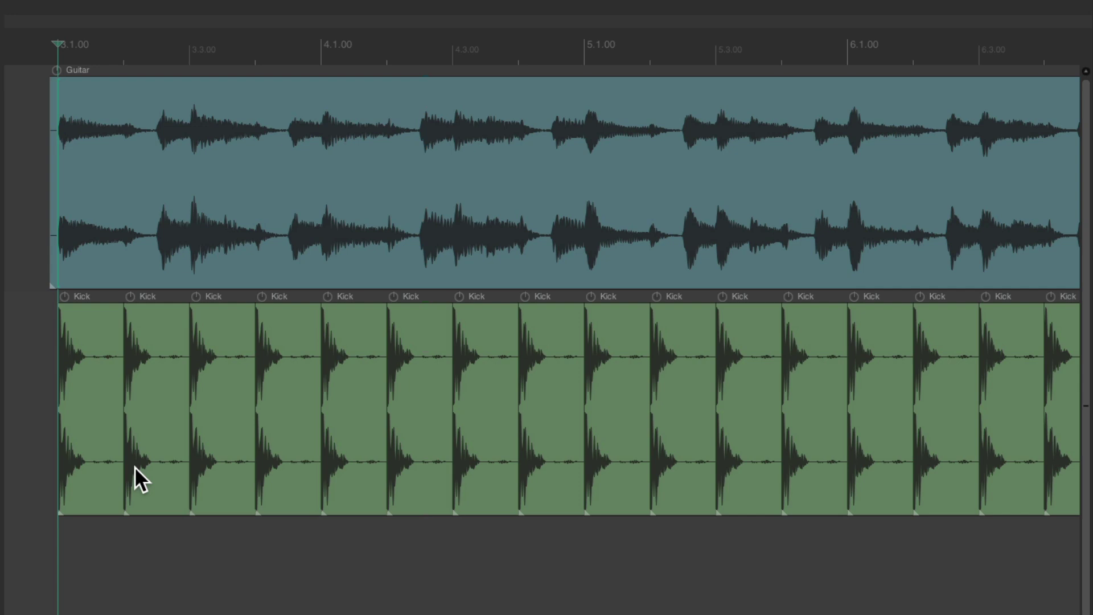
key(space)
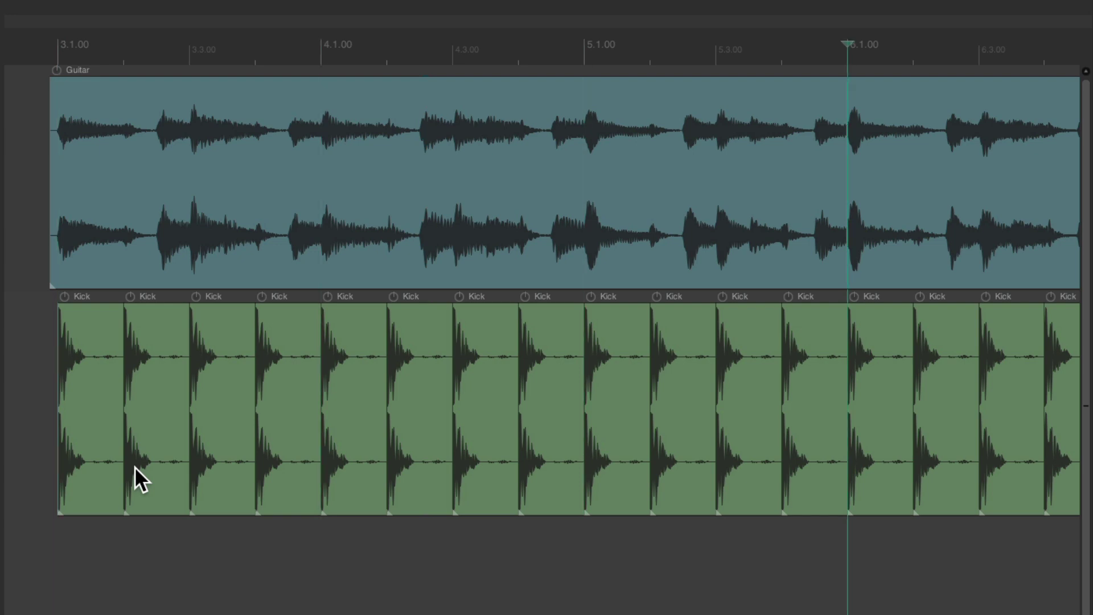
key(Left)
key(Left)
key(Left)
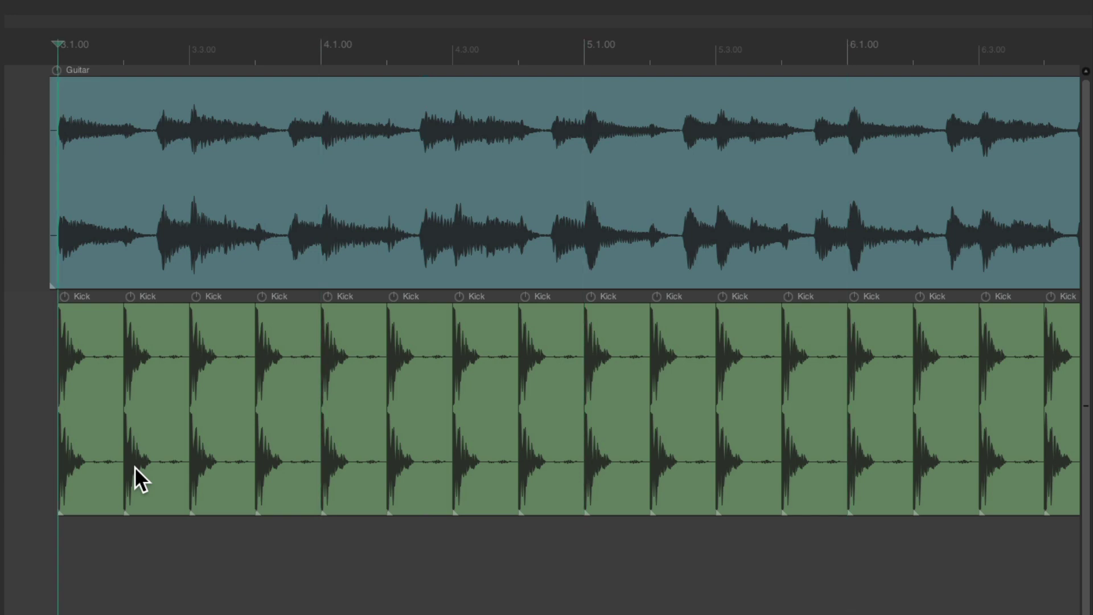